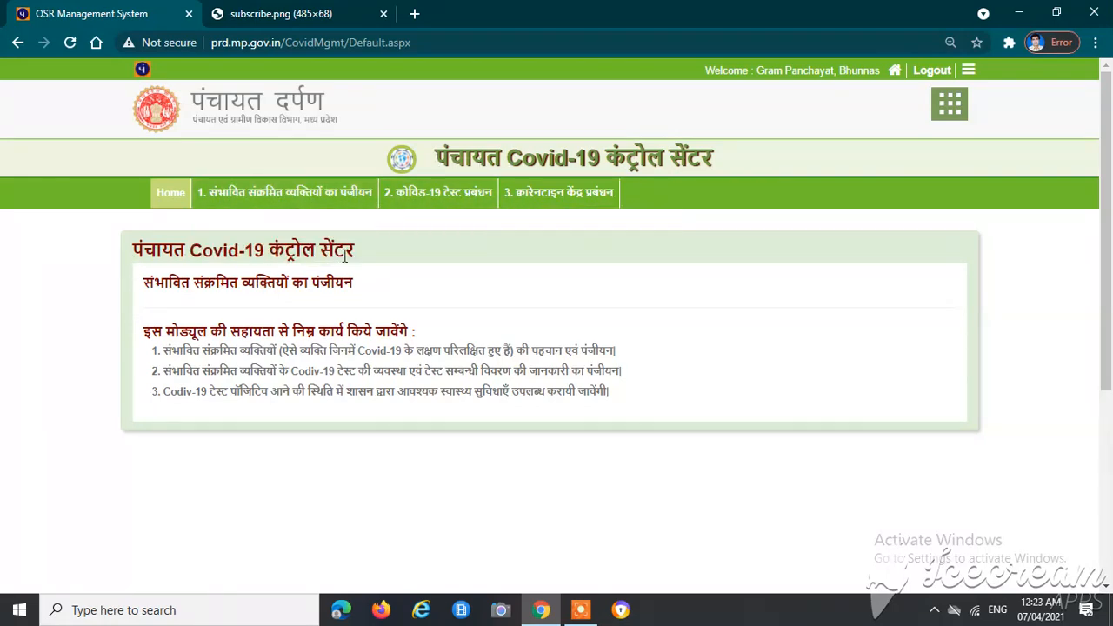
# Read the Covid-19 control centre home page's section on registering suspected infected persons and its list of module tasks.
pyautogui.moveTo(146, 283); pyautogui.dragTo(354, 282)
pyautogui.click(255, 323)
pyautogui.moveTo(144, 335); pyautogui.dragTo(418, 336)
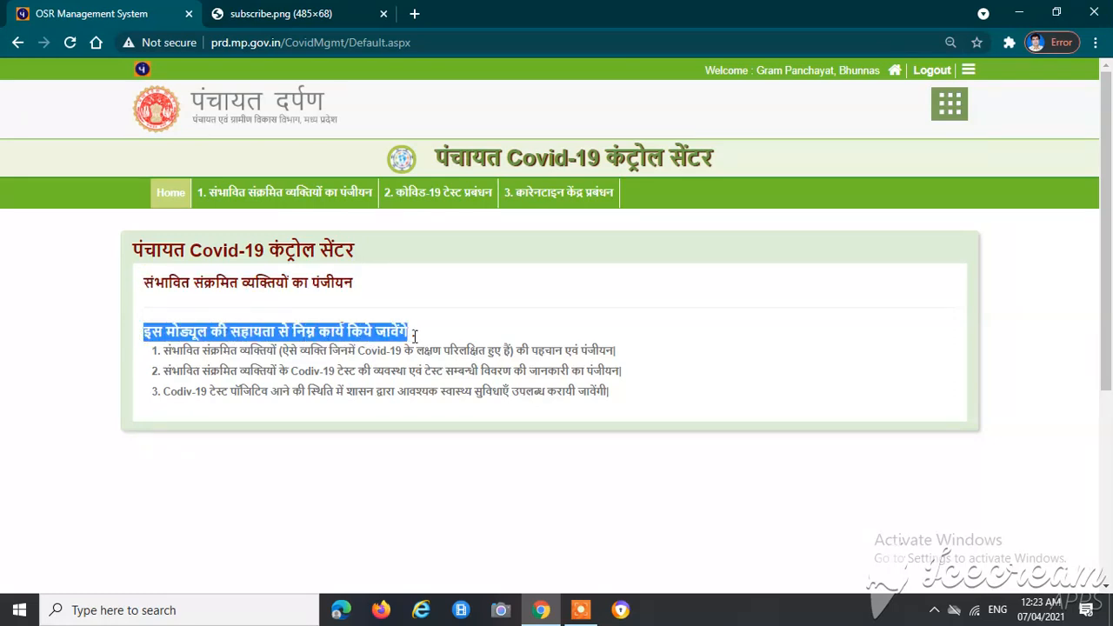
pyautogui.moveTo(166, 353); pyautogui.dragTo(664, 400)
pyautogui.click(707, 313)
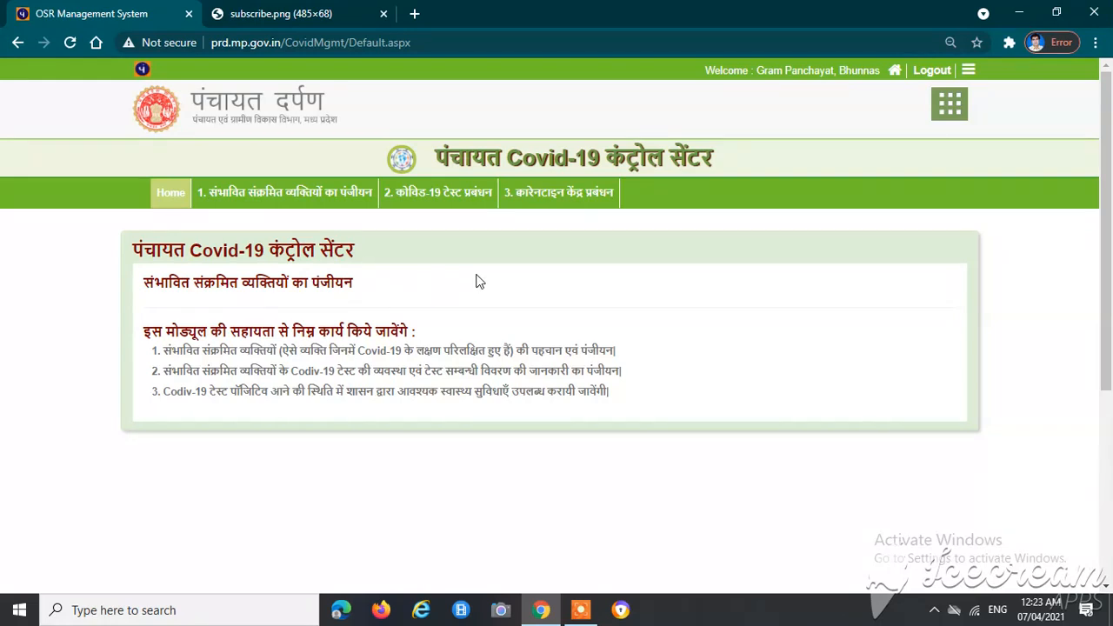
# Open the form "1.1 संभावित संक्रमित व्यक्तियों का पंजीयन करें" and read the note above its fields.
pyautogui.moveTo(221, 200)
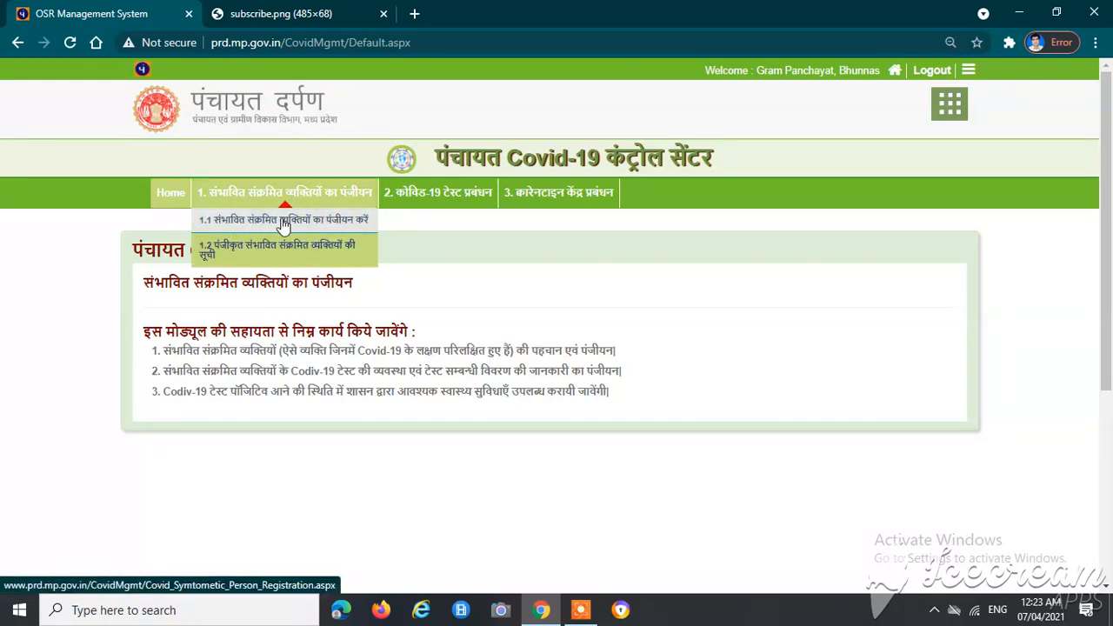
pyautogui.click(248, 225)
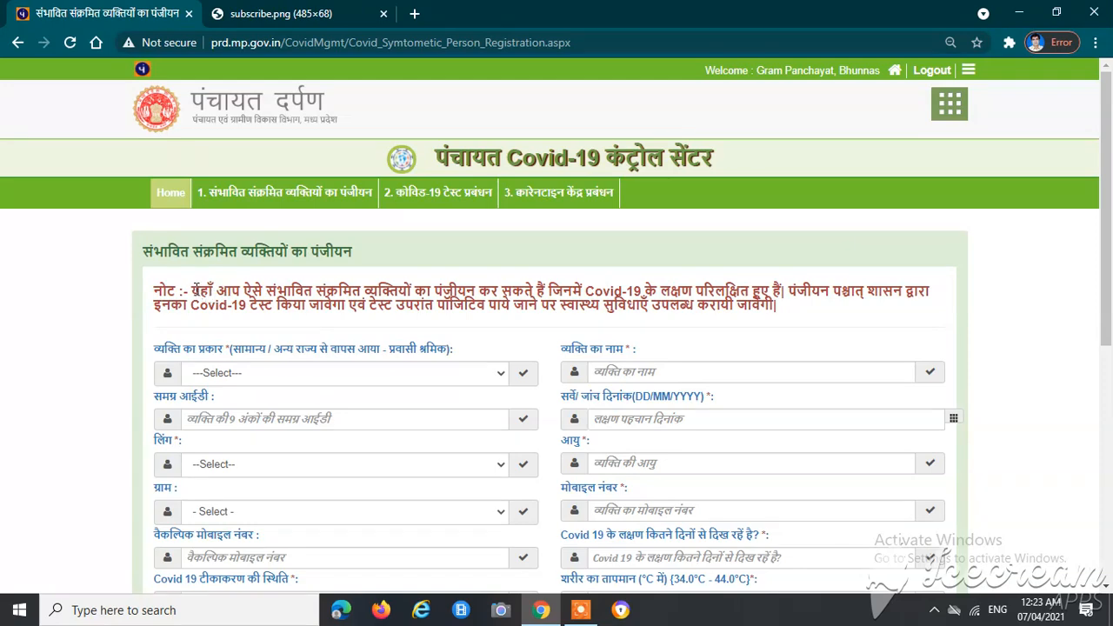
pyautogui.moveTo(192, 291); pyautogui.dragTo(777, 296)
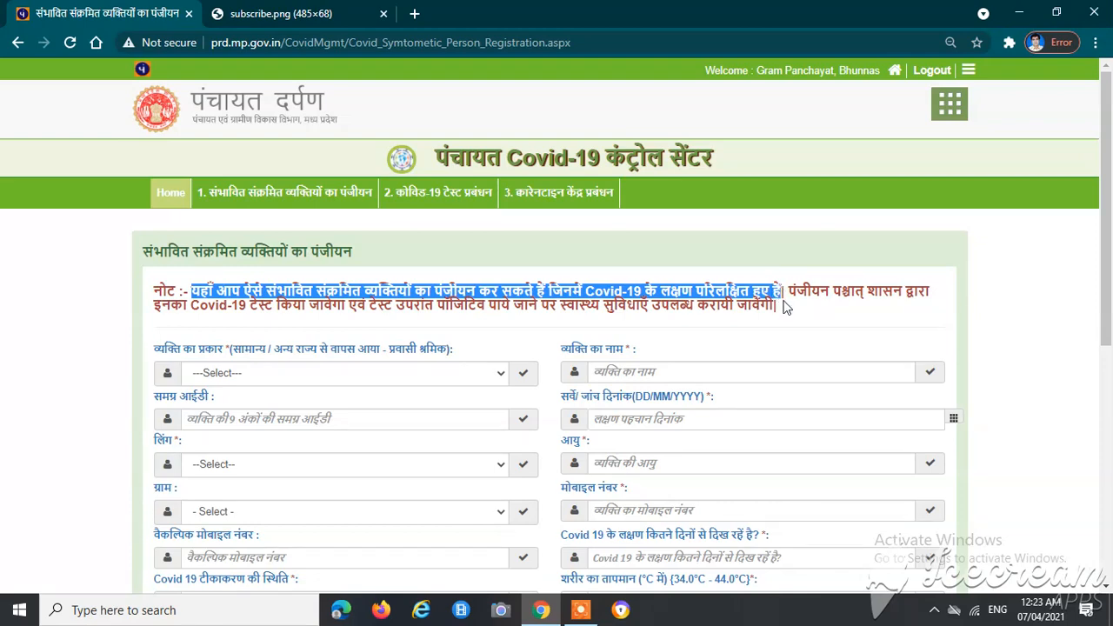
pyautogui.scroll(-1, 788, 293)
pyautogui.moveTo(786, 209); pyautogui.dragTo(853, 236)
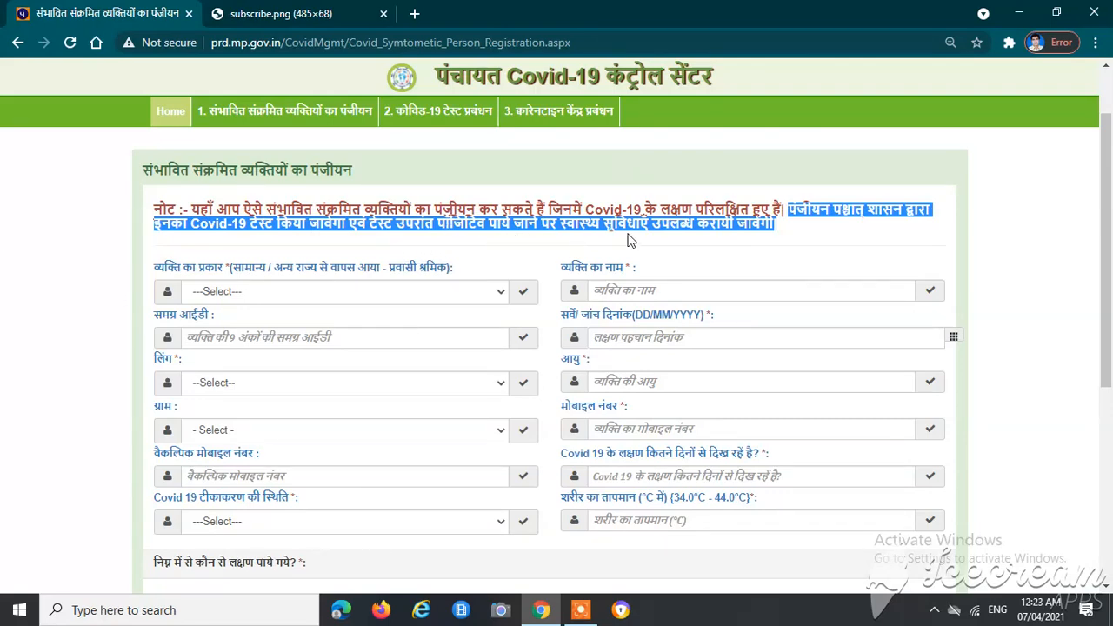
pyautogui.click(781, 231)
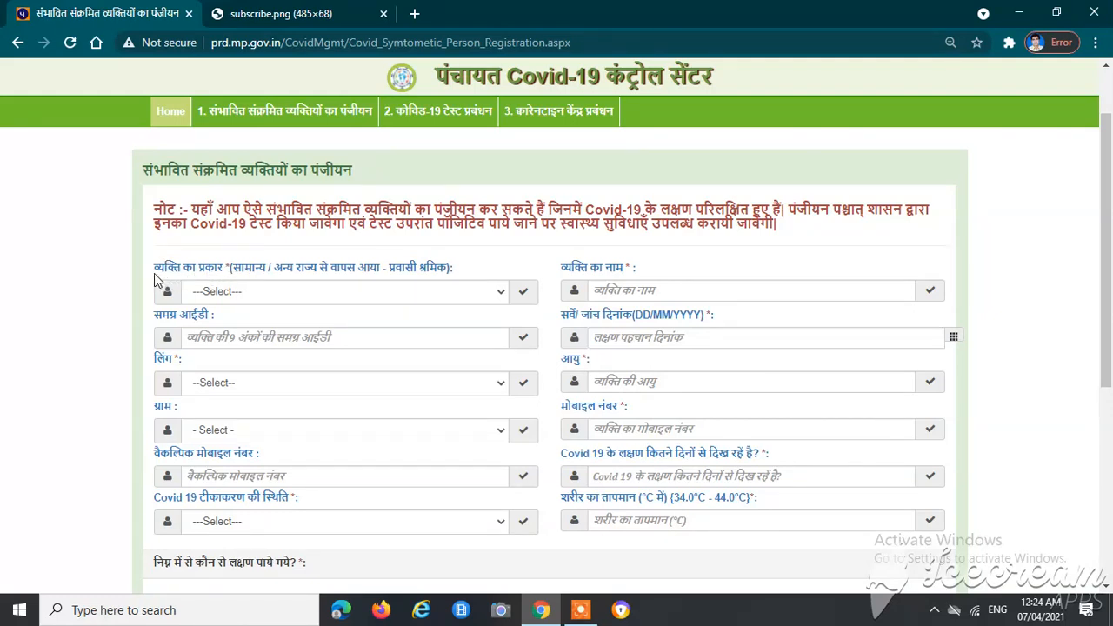
# Set the person type (व्यक्ति का प्रकार) to "सामान्य - ग्राम पंचायत में निवासरत है".
pyautogui.moveTo(153, 274); pyautogui.dragTo(222, 275)
pyautogui.click(329, 272)
pyautogui.click(265, 296)
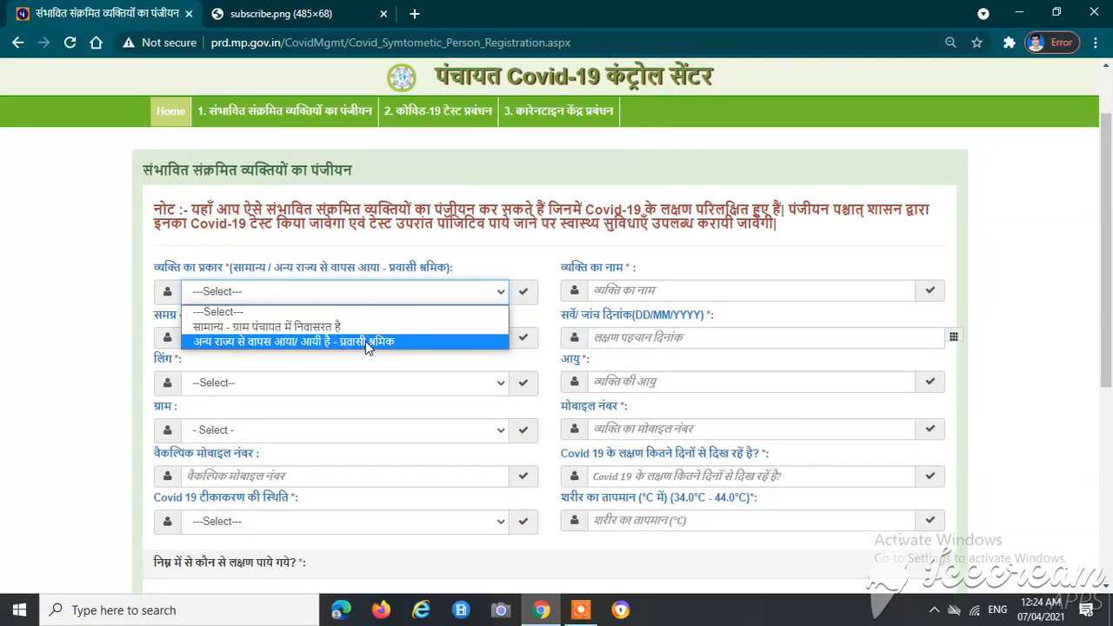
pyautogui.click(273, 327)
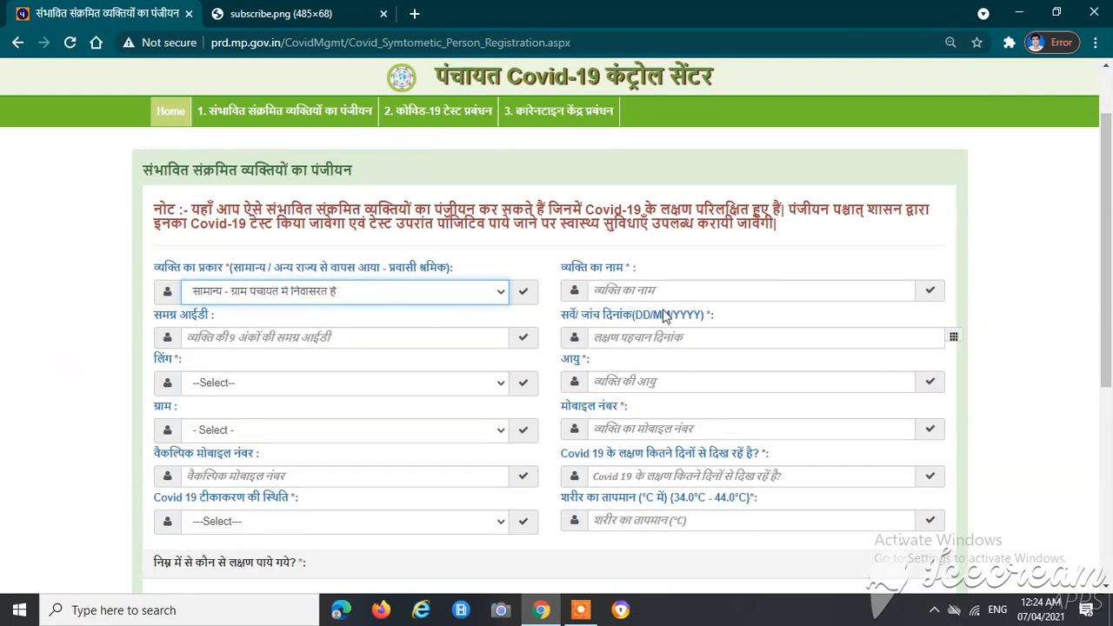
# Review the person's name, Samagra ID and survey/test date fields without entering any data.
pyautogui.click(635, 292)
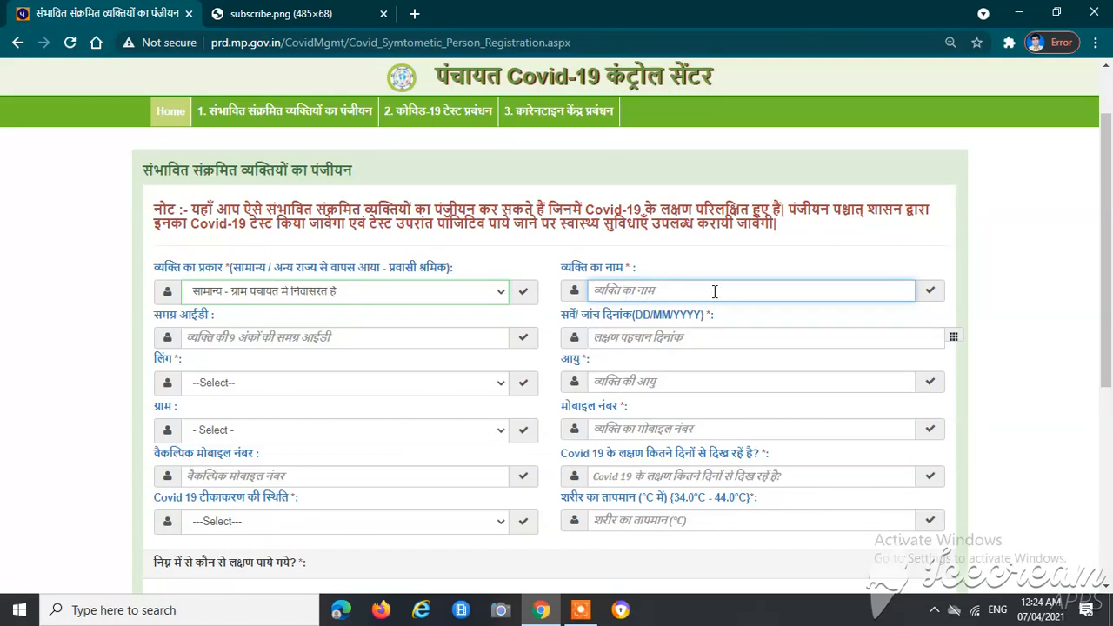
pyautogui.click(218, 339)
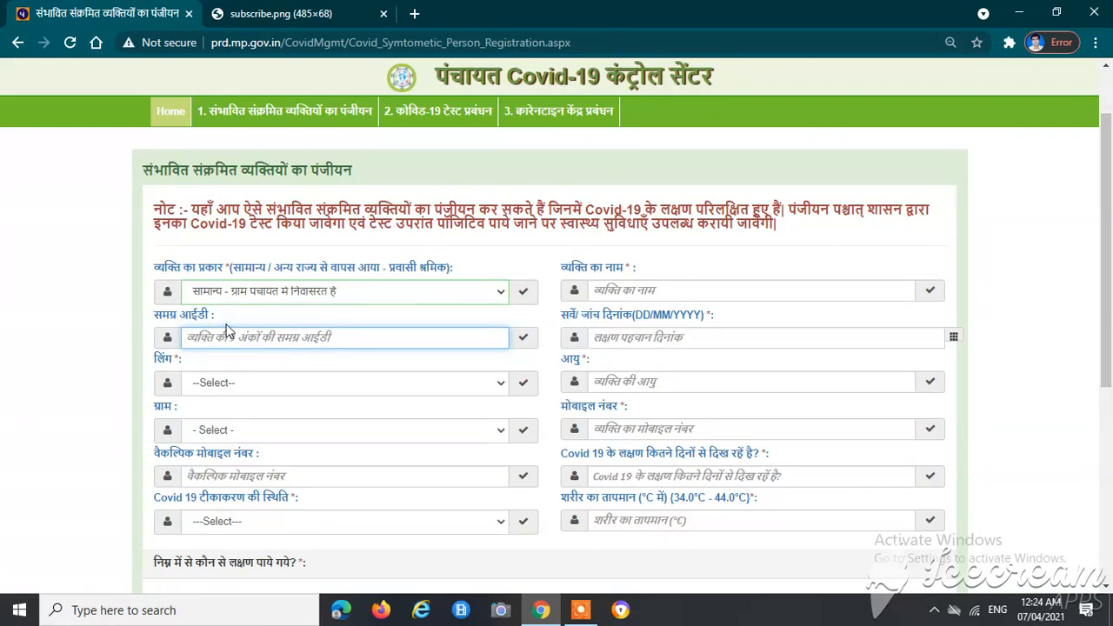
pyautogui.doubleClick(224, 268)
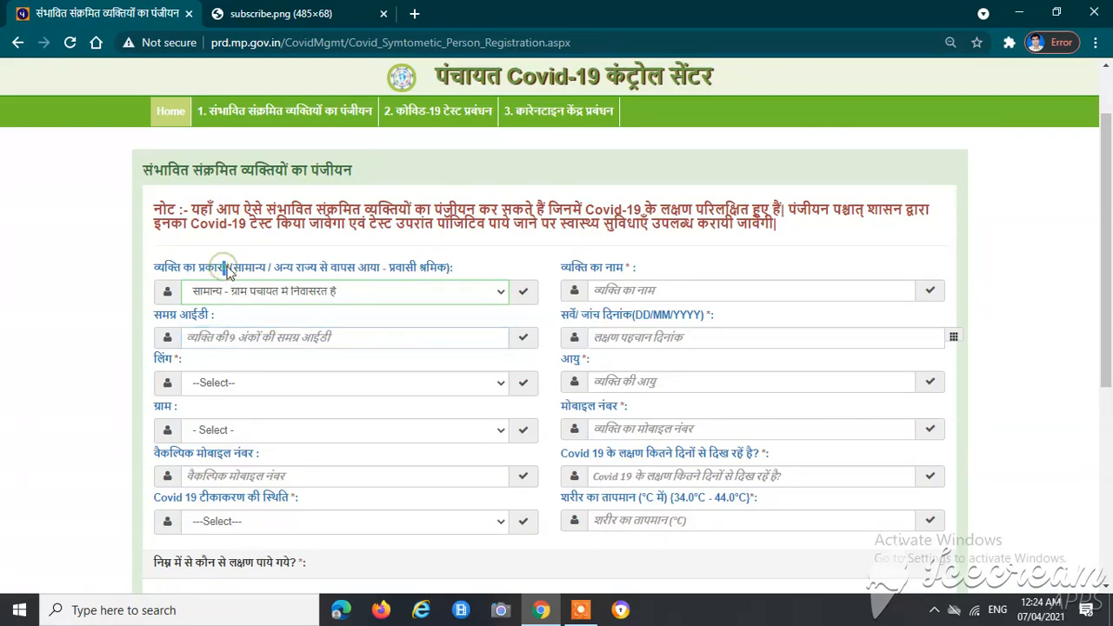
pyautogui.doubleClick(628, 270)
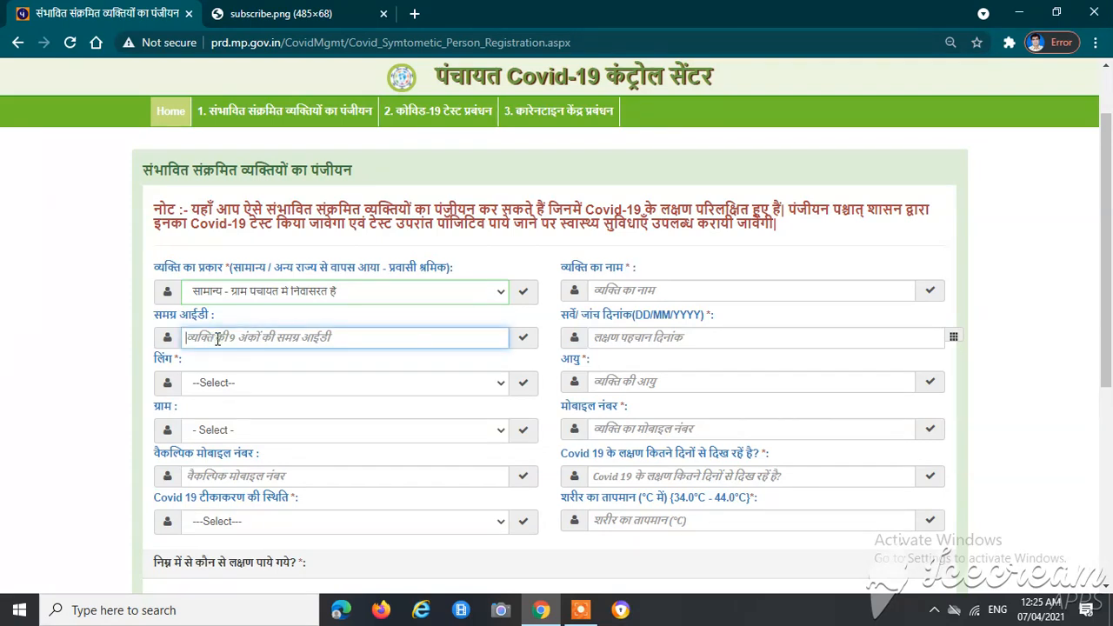
pyautogui.moveTo(564, 317); pyautogui.dragTo(712, 326)
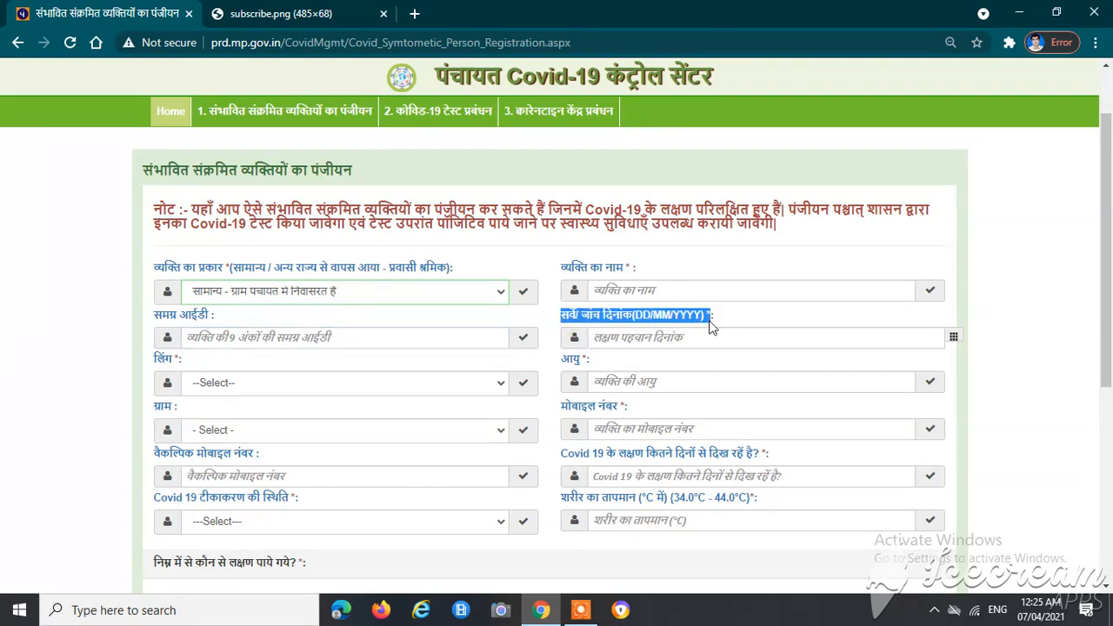
pyautogui.click(614, 340)
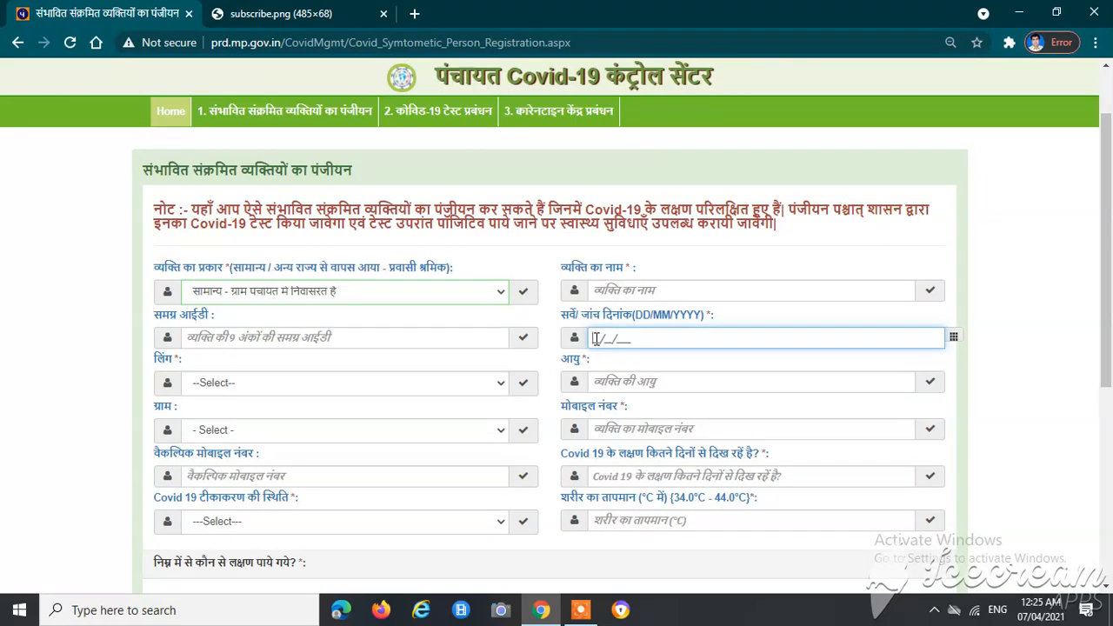
# Set the gender to "पुरुष/ Male" and the village (ग्राम) to AALANPUR, leaving the age blank.
pyautogui.click(230, 383)
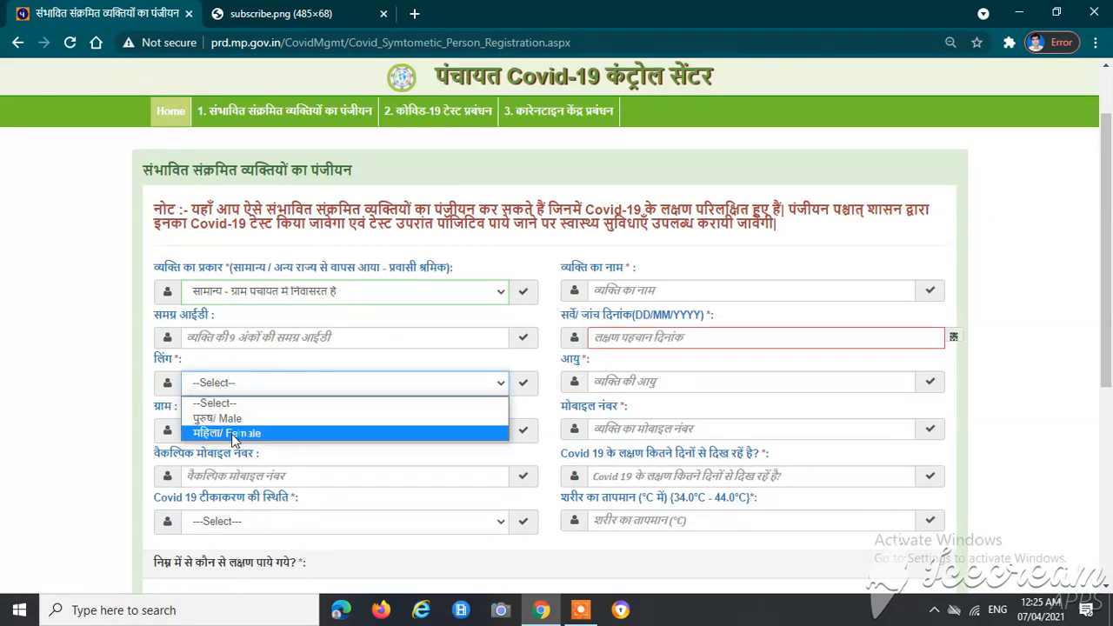
pyautogui.click(231, 419)
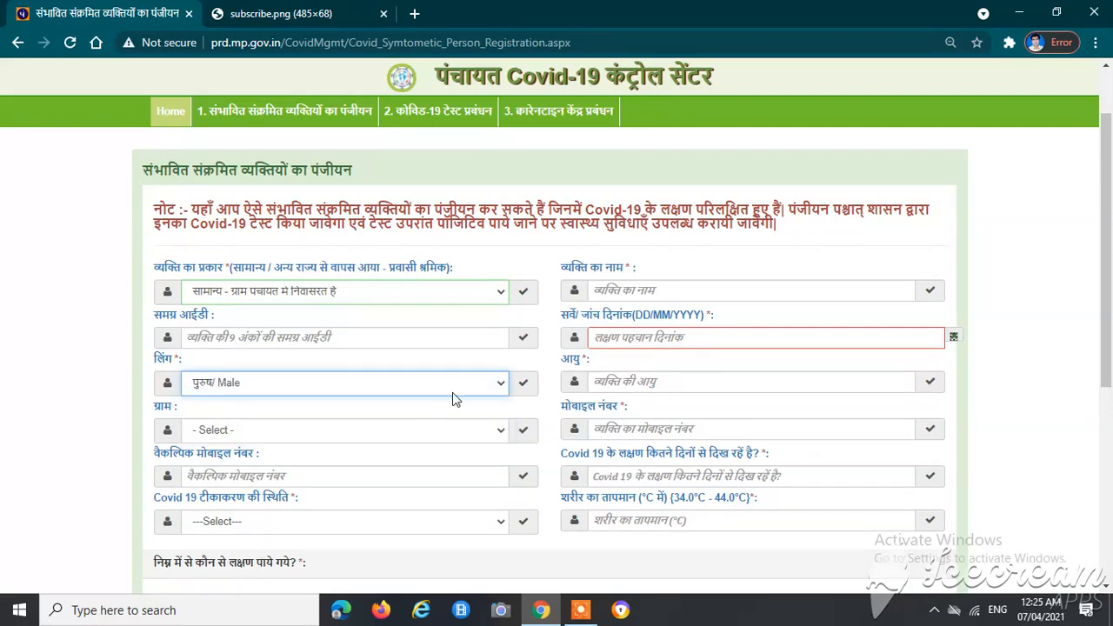
pyautogui.scroll(-1, 461, 391)
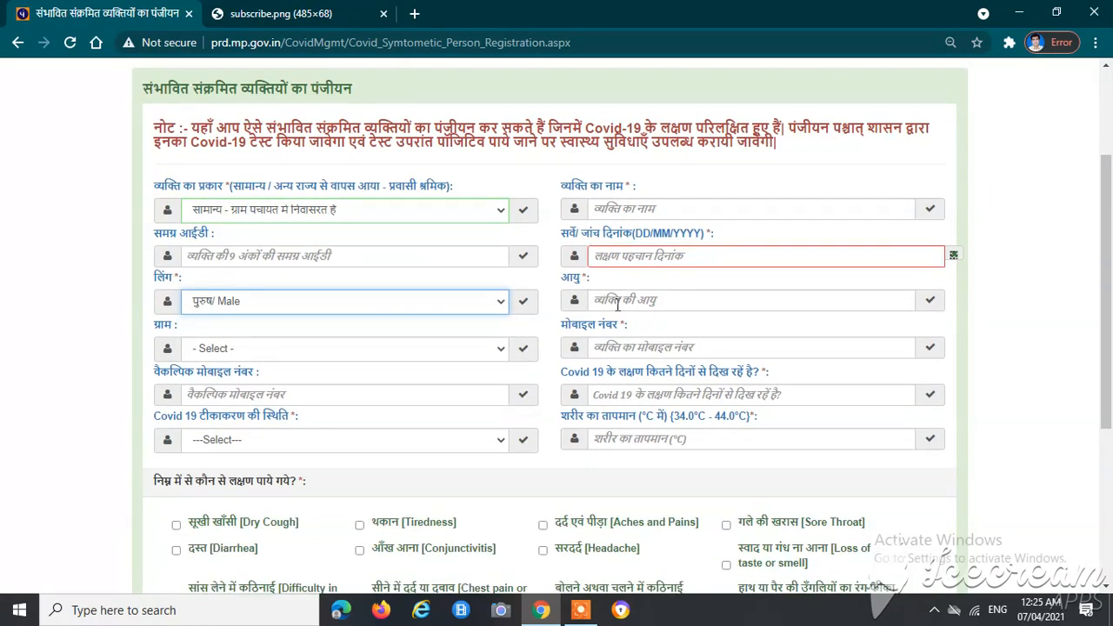
pyautogui.click(619, 301)
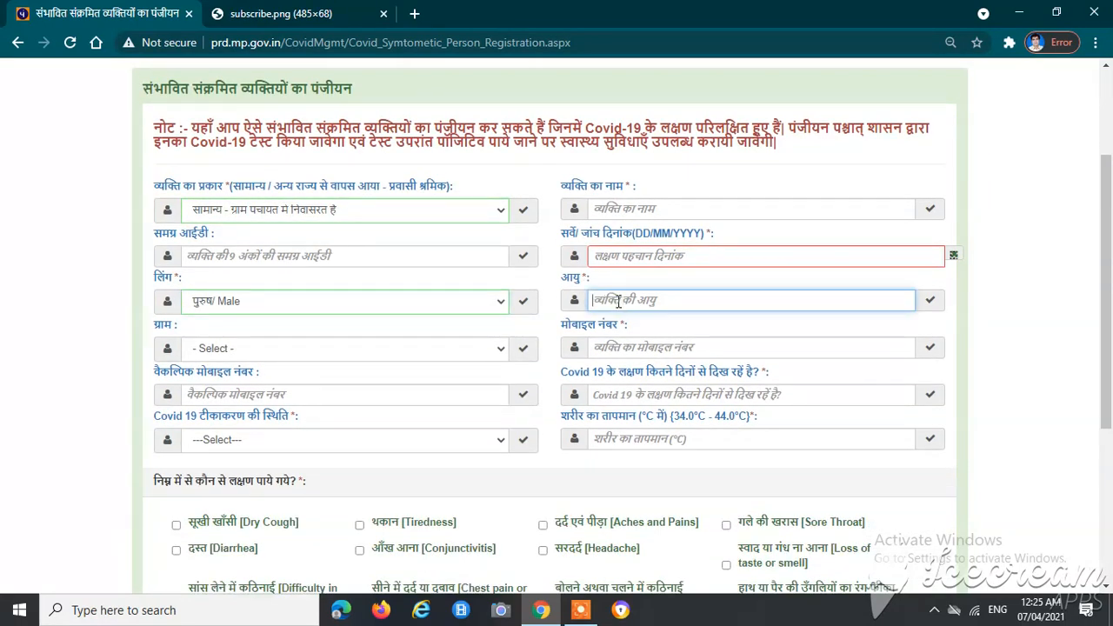
pyautogui.click(228, 349)
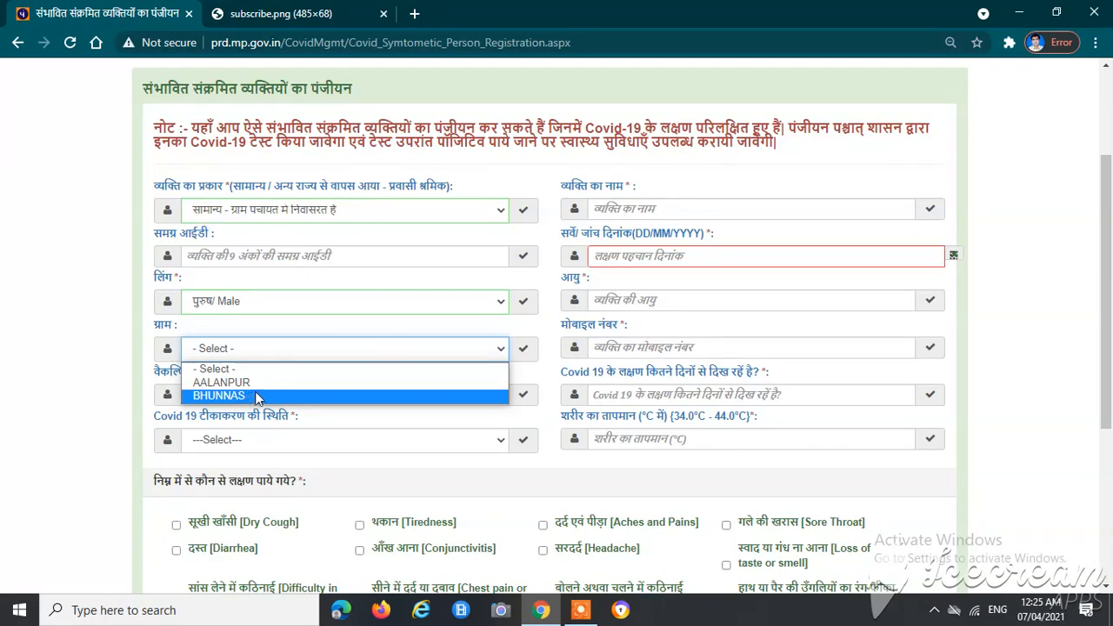
pyautogui.click(310, 383)
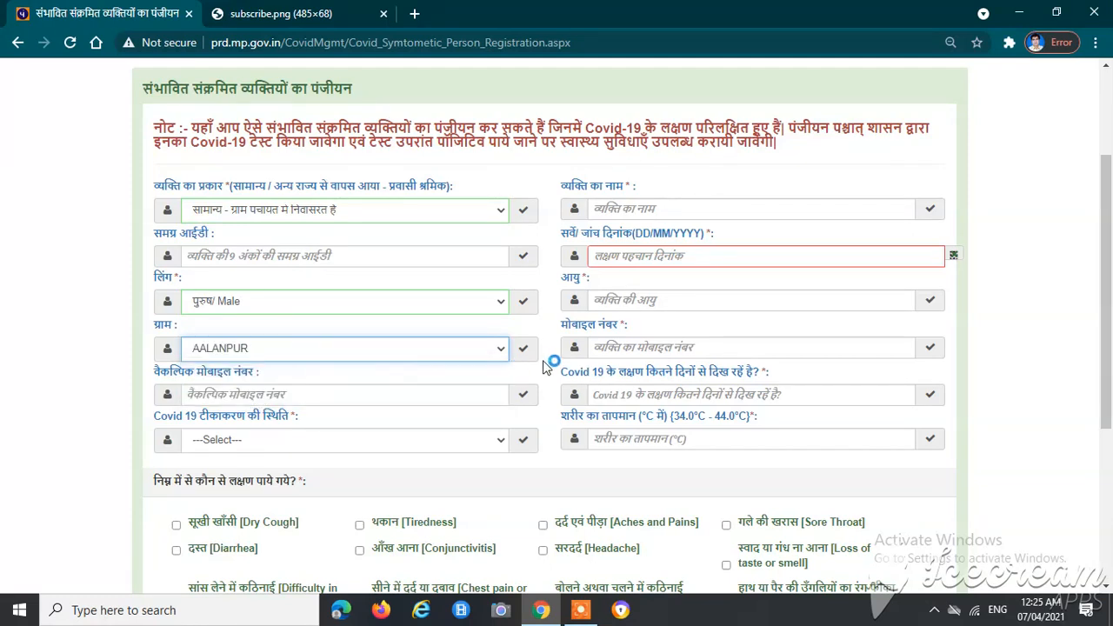
# Review the mobile number, alternate mobile number and days-since-symptoms fields without entering any data.
pyautogui.click(614, 346)
pyautogui.click(666, 320)
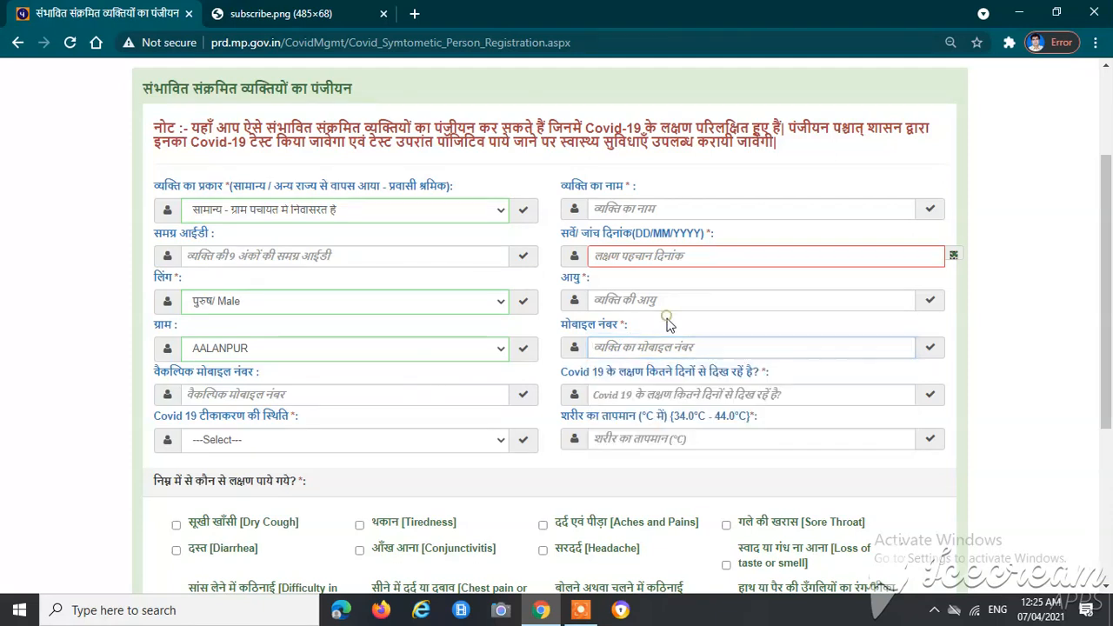
pyautogui.click(244, 394)
pyautogui.click(294, 370)
pyautogui.moveTo(561, 372); pyautogui.dragTo(772, 377)
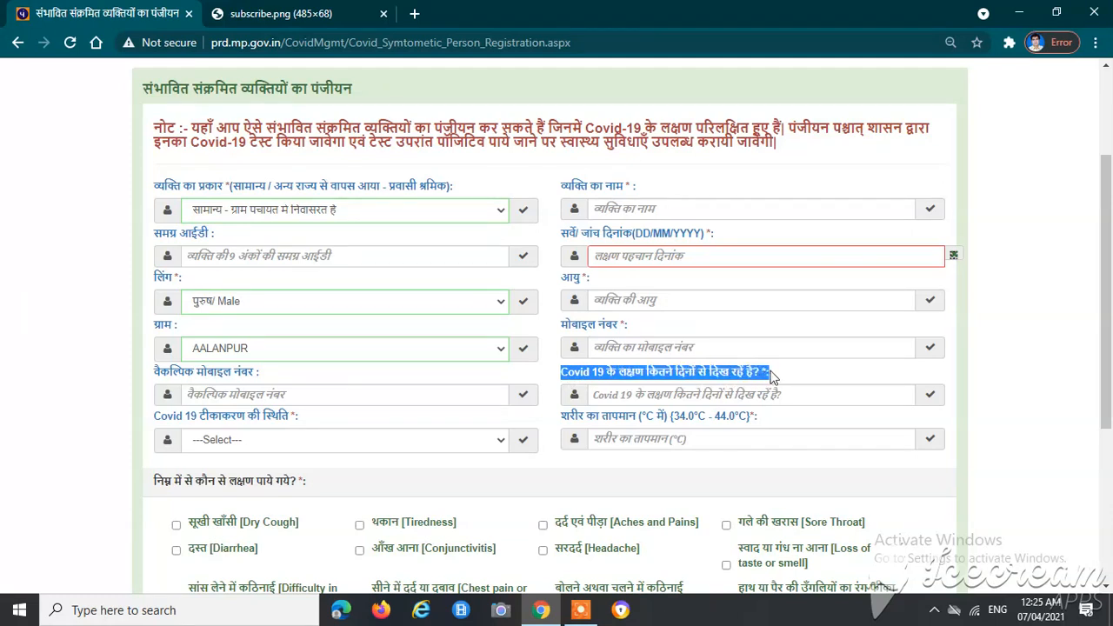
pyautogui.click(661, 396)
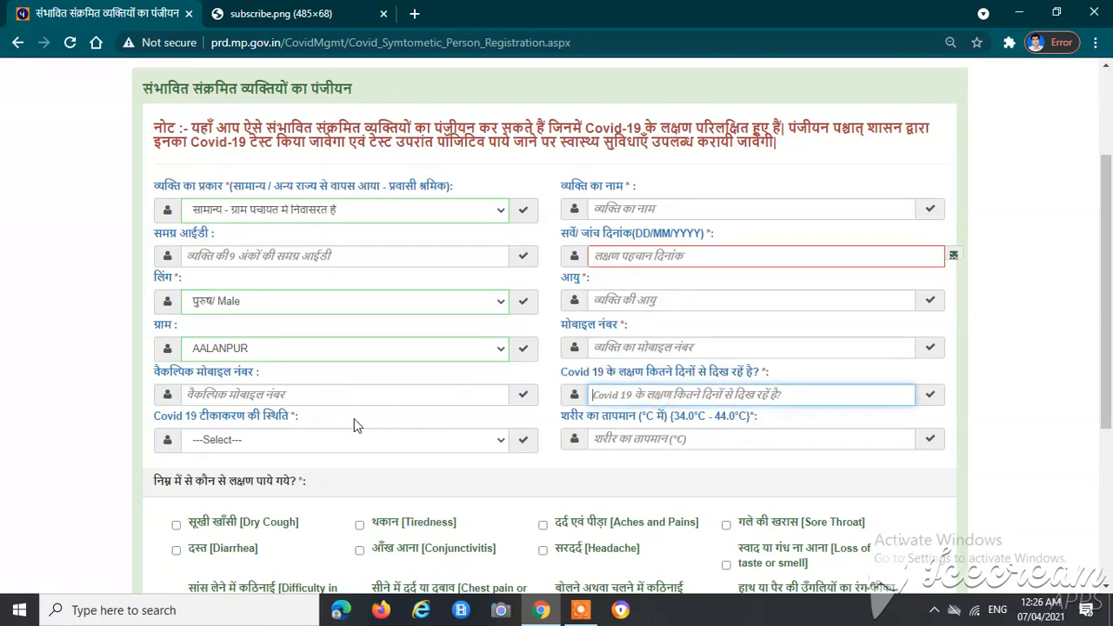
# Try the Covid 19 vaccination status options in order, leaving it set to "दूसरा डोज़ लग चुका है".
pyautogui.scroll(-1, 353, 418)
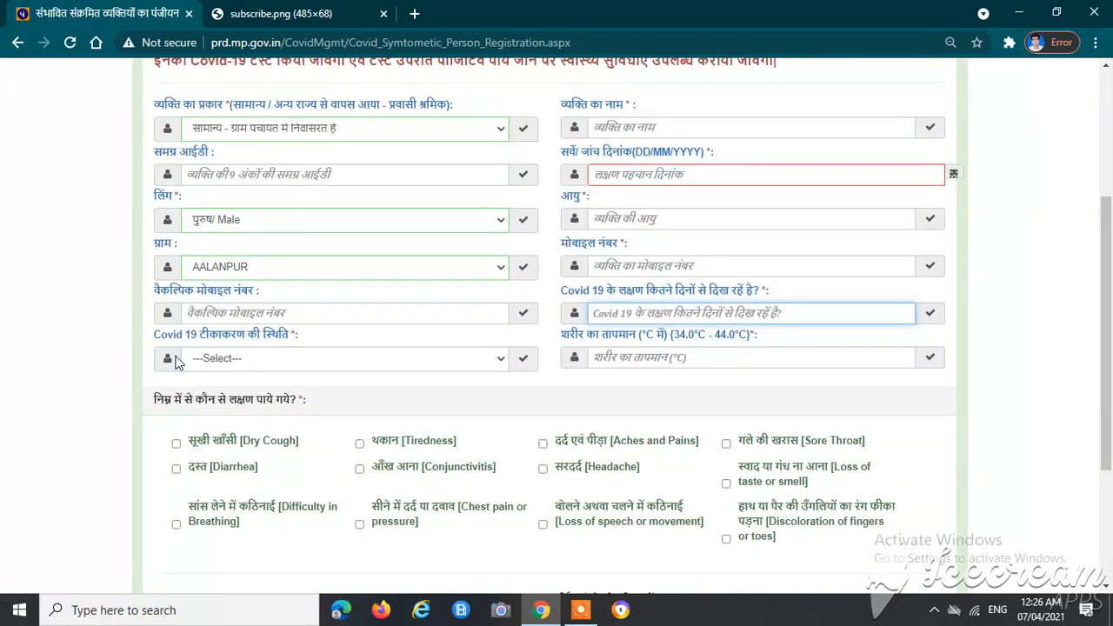
pyautogui.doubleClick(254, 337)
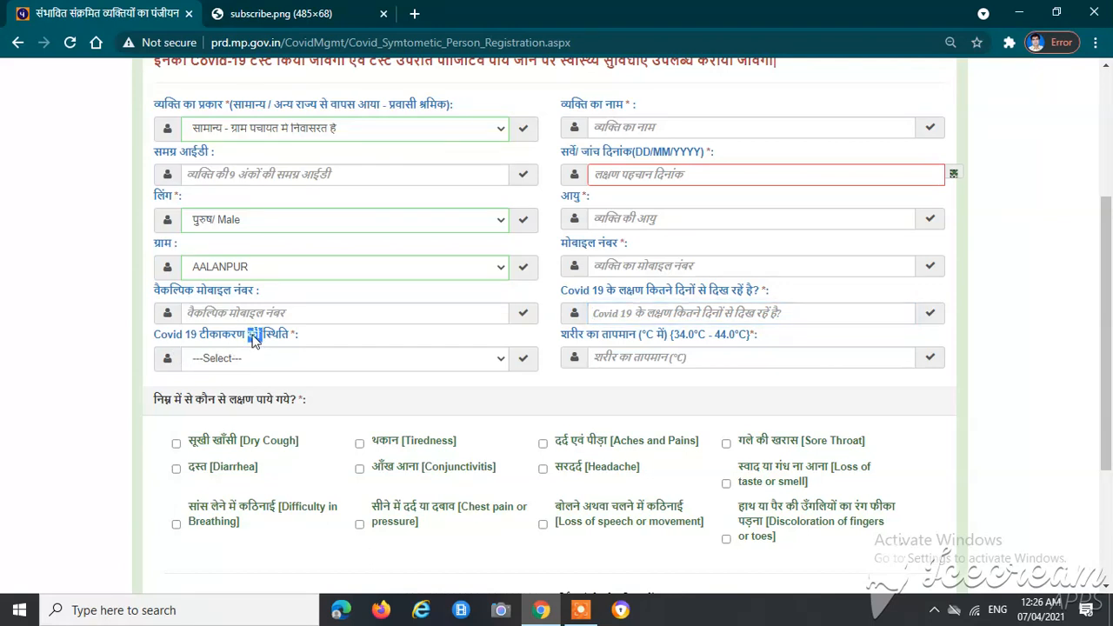
pyautogui.tripleClick(252, 339)
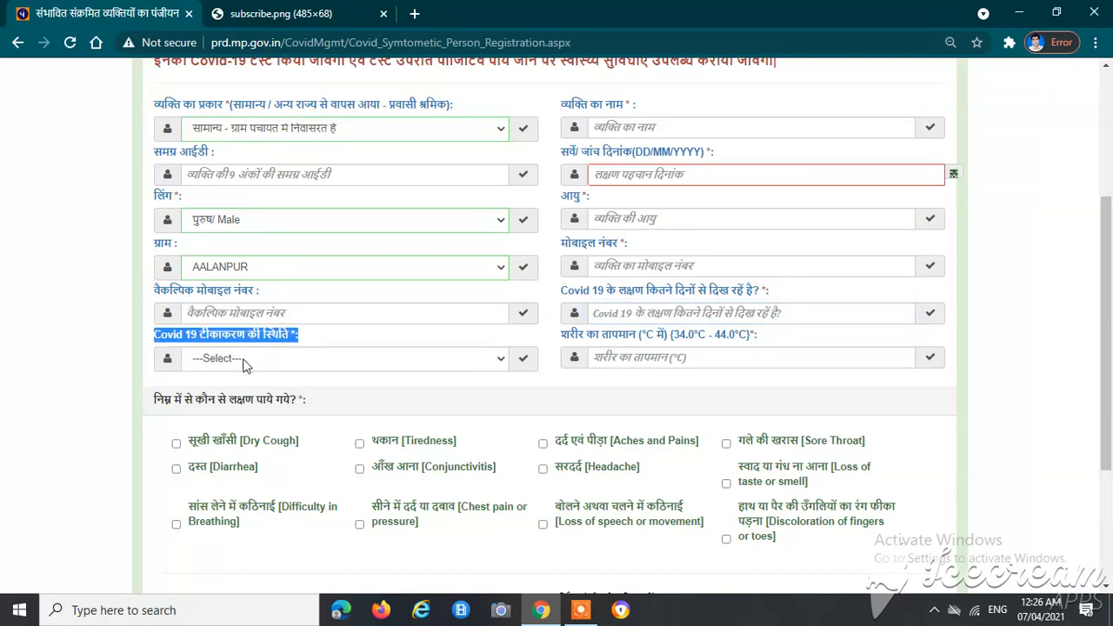
pyautogui.click(231, 365)
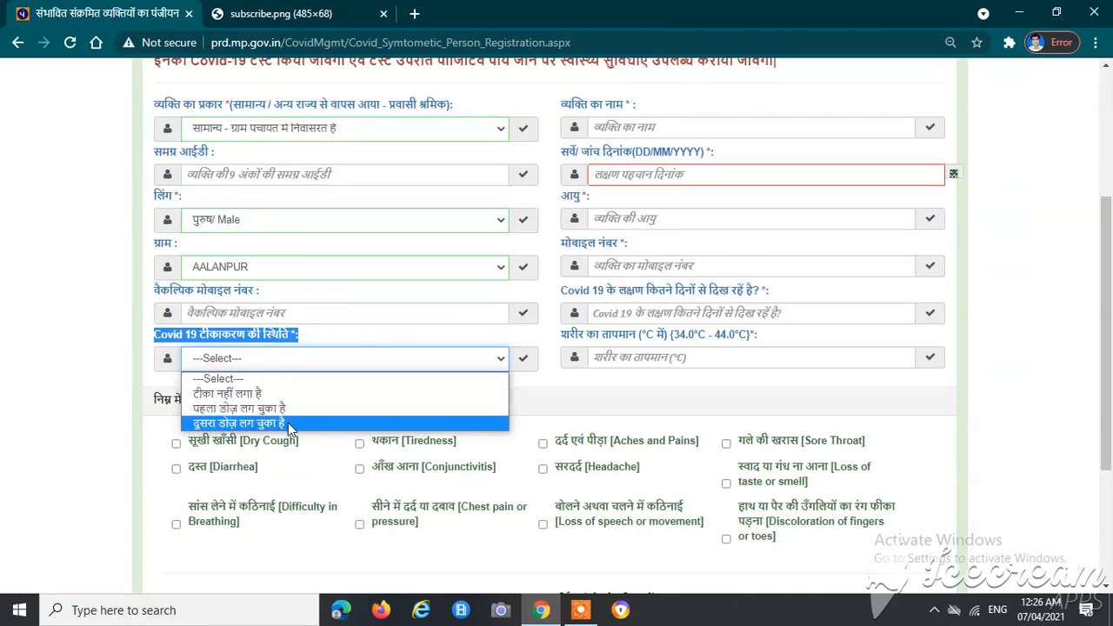
pyautogui.click(212, 396)
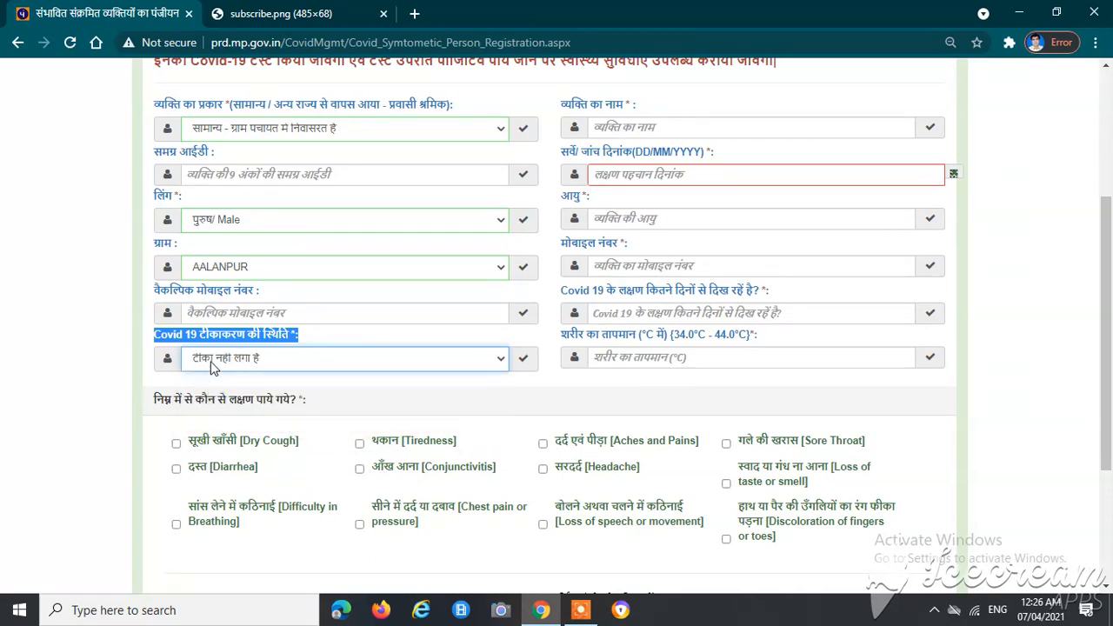
pyautogui.click(212, 365)
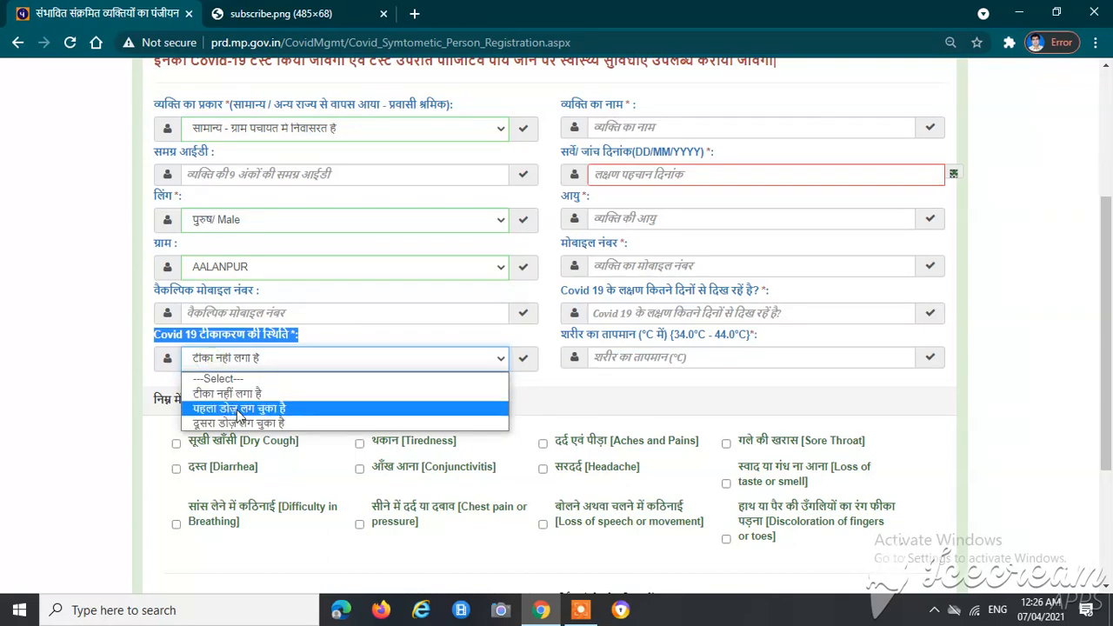
pyautogui.click(237, 410)
pyautogui.click(261, 366)
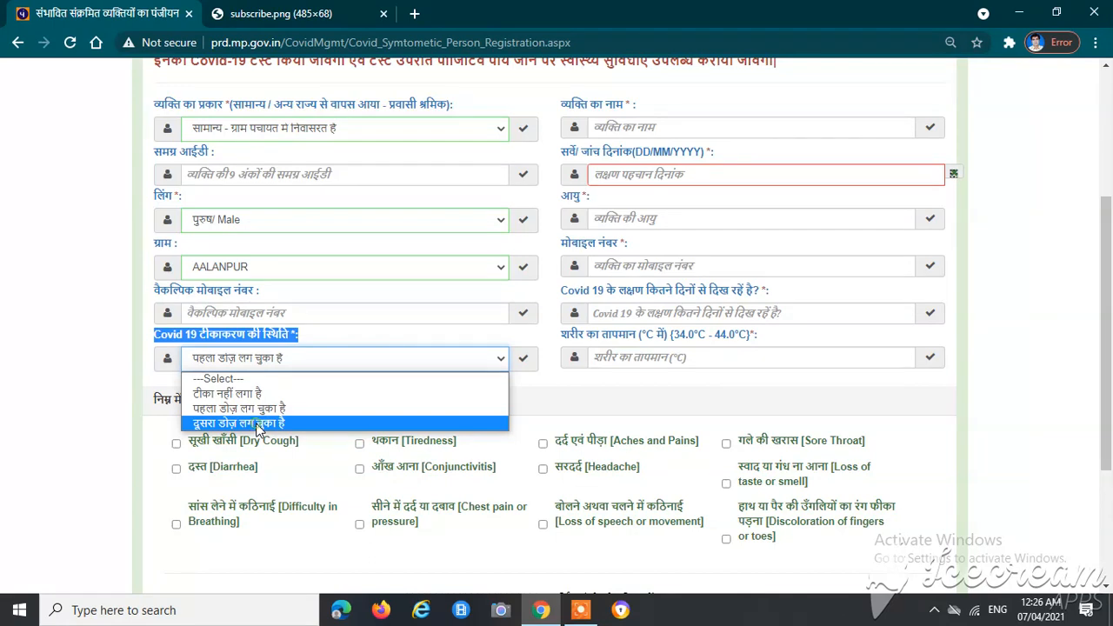
pyautogui.click(256, 424)
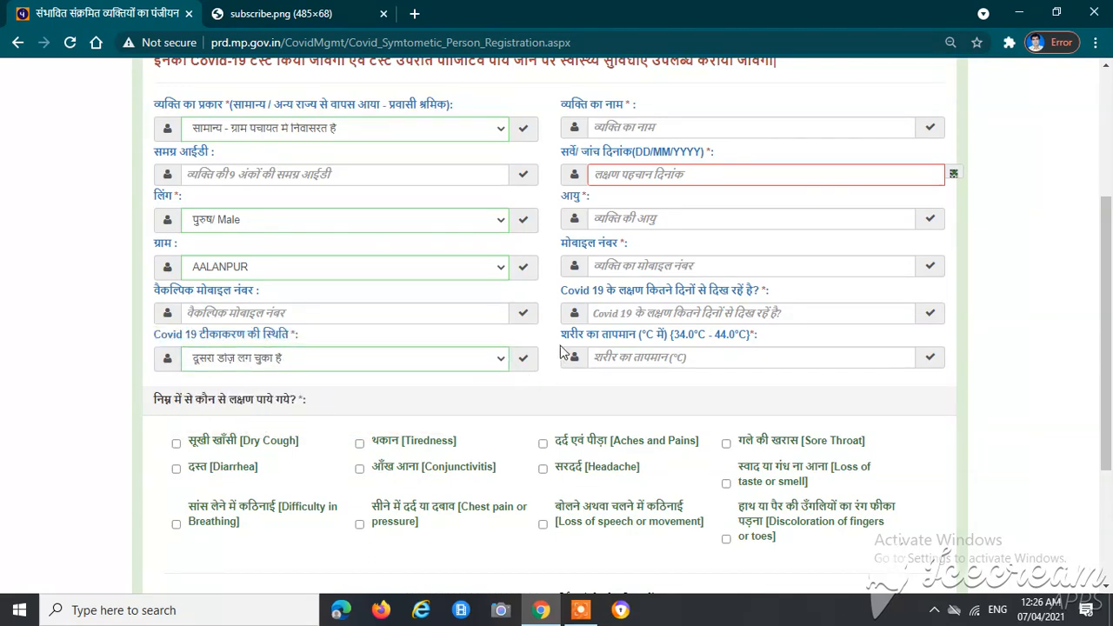
# Examine the body temperature field's label with its permitted range and bring up the symptom checklist below.
pyautogui.moveTo(560, 341); pyautogui.dragTo(666, 337)
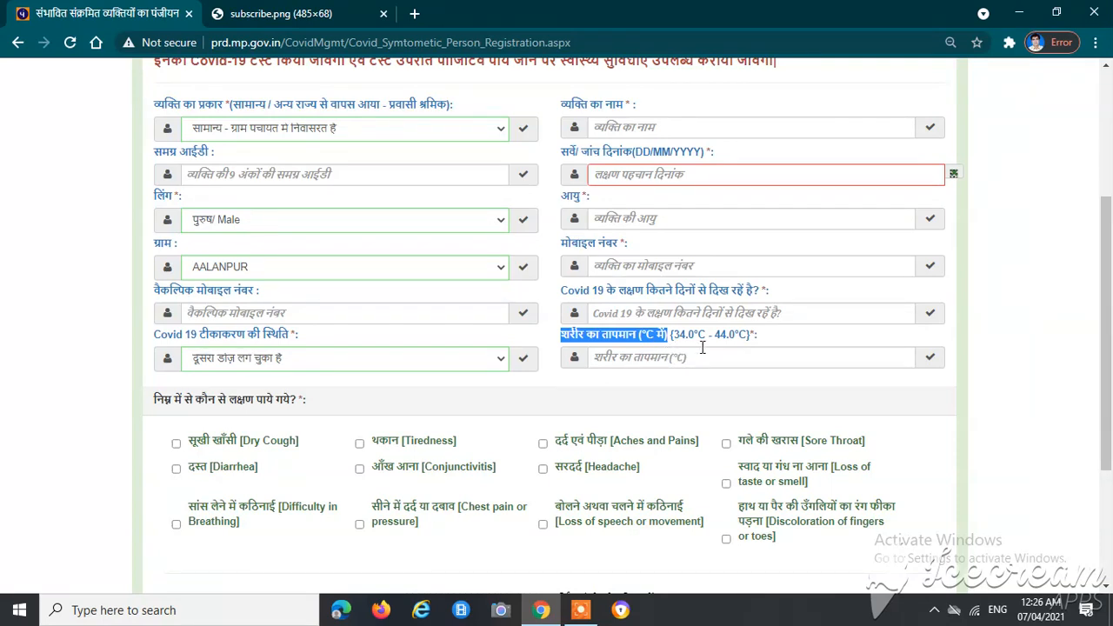
pyautogui.click(742, 342)
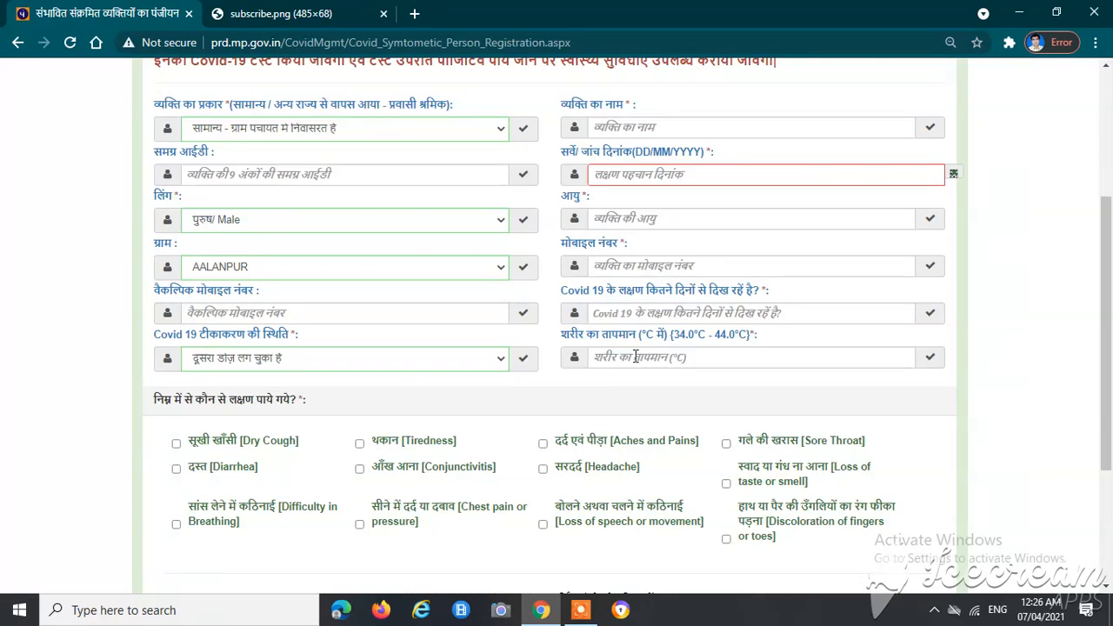
pyautogui.scroll(-1, 611, 352)
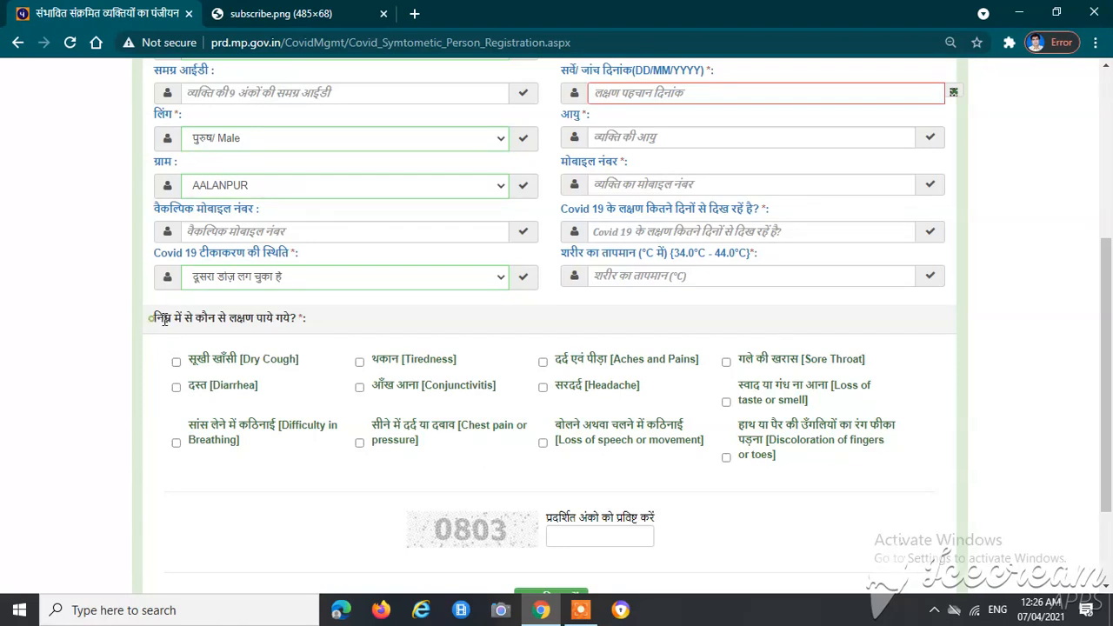
# Mark the symptoms Dry Cough, Tiredness, Aches and Pains, Sore Throat, Headache and Chest pain or pressure as found.
pyautogui.moveTo(156, 320); pyautogui.dragTo(308, 325)
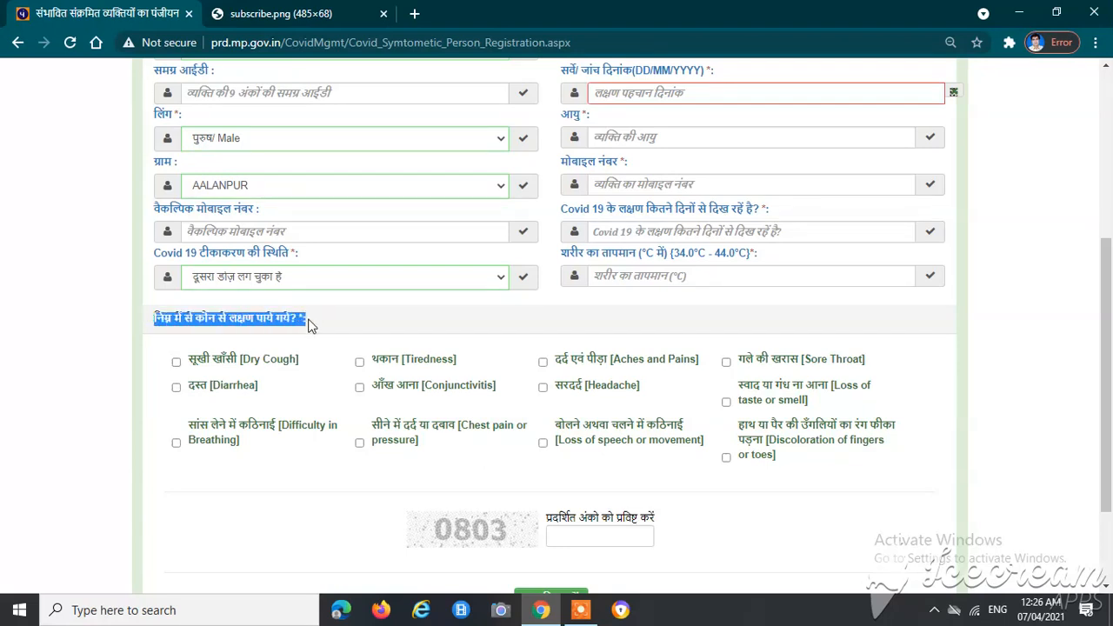
pyautogui.click(182, 367)
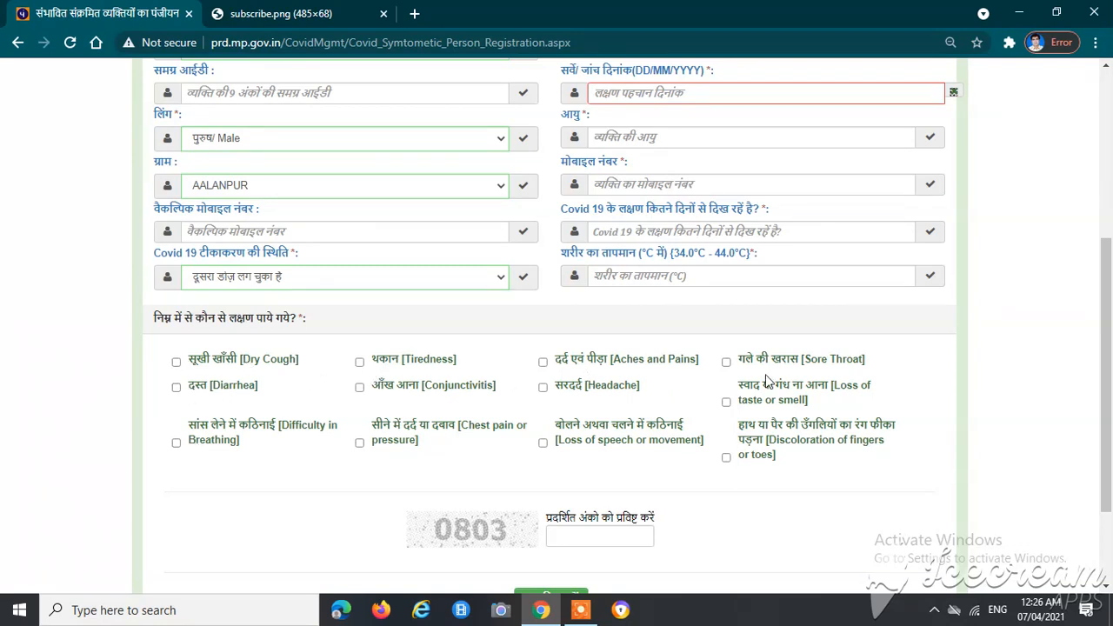
pyautogui.click(175, 362)
pyautogui.click(359, 364)
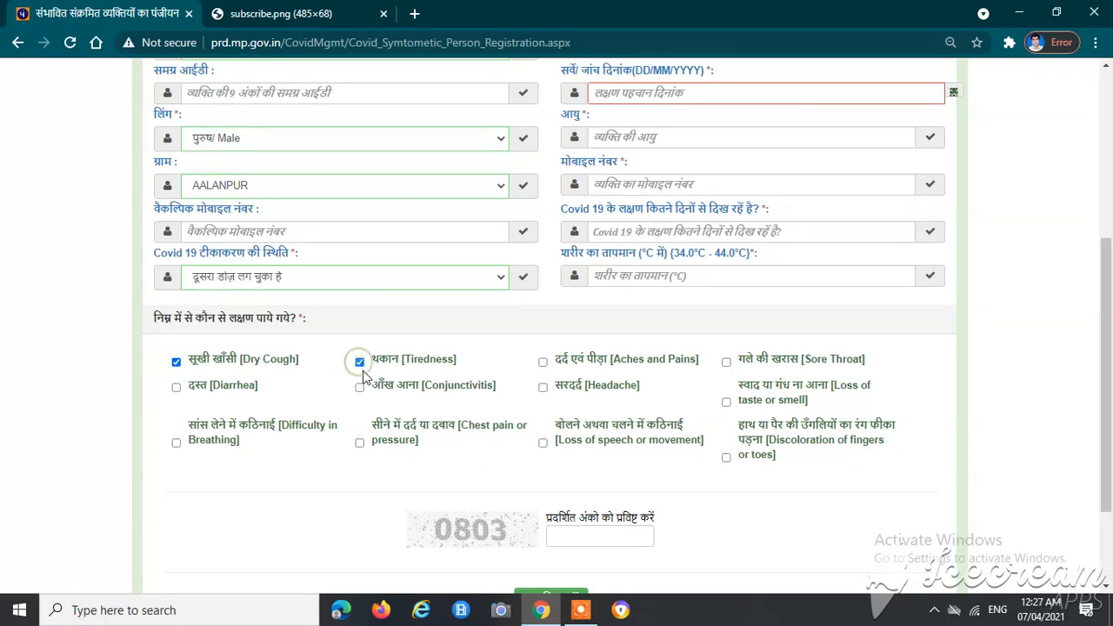
pyautogui.click(543, 362)
pyautogui.click(543, 388)
pyautogui.click(361, 443)
# Review the captcha field, the form's required entries and the सुरक्षित करें save option without entering the code.
pyautogui.scroll(-2, 309, 365)
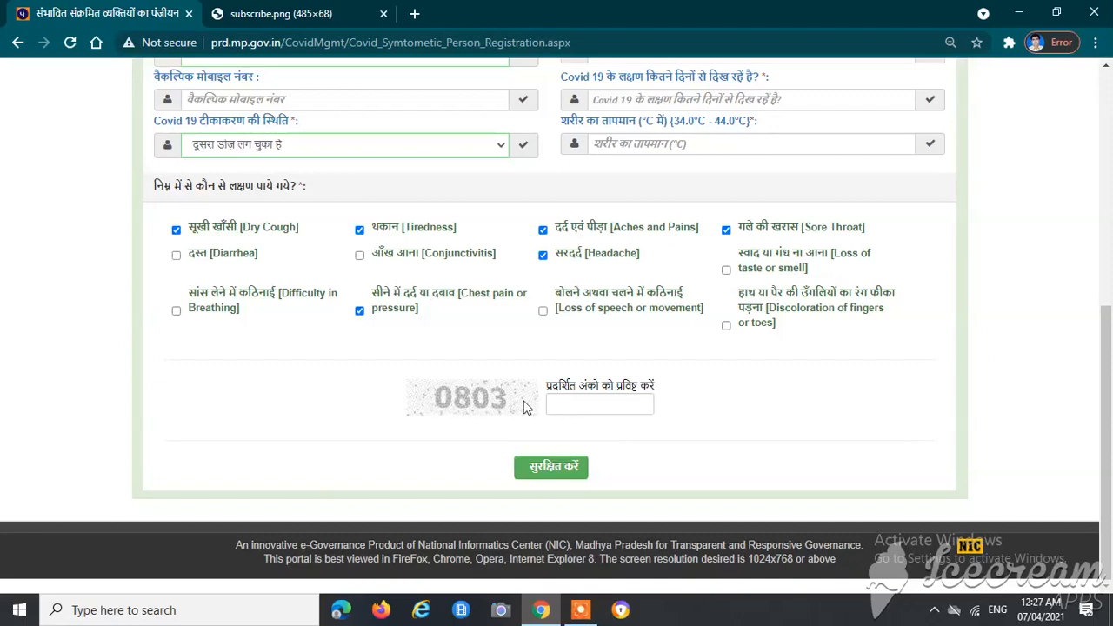
pyautogui.click(564, 406)
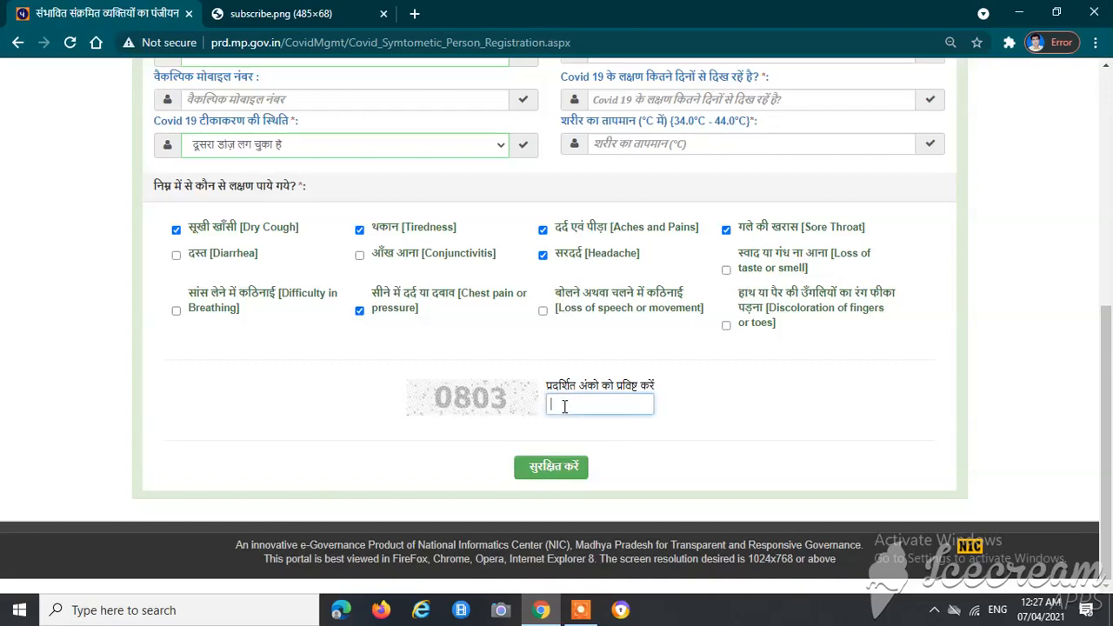
pyautogui.click(388, 443)
pyautogui.scroll(5, 361, 352)
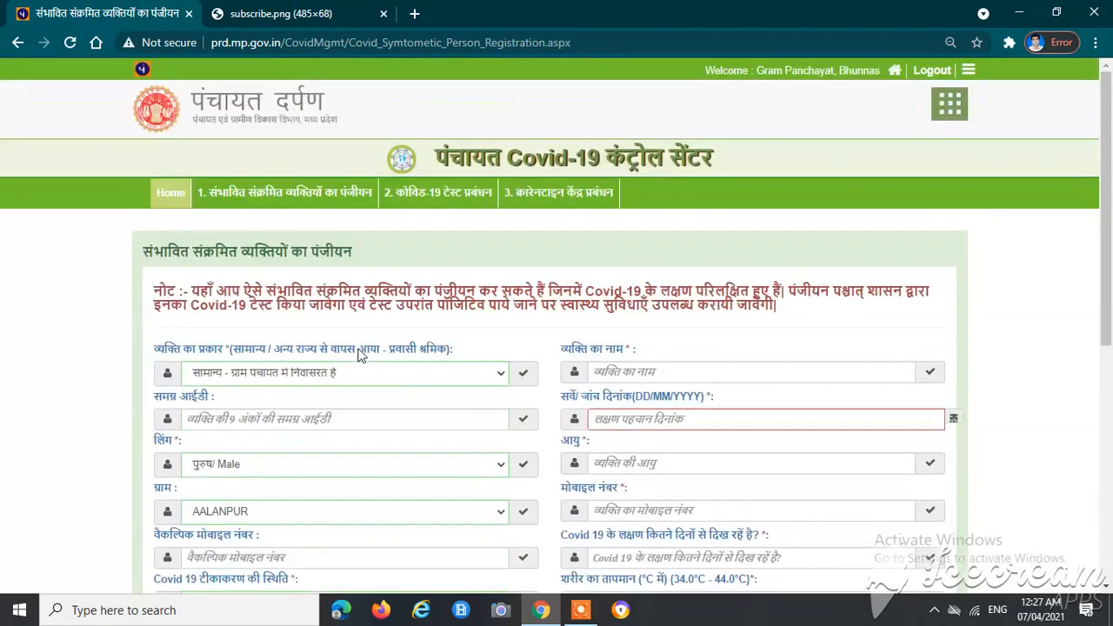
pyautogui.scroll(-5, 335, 356)
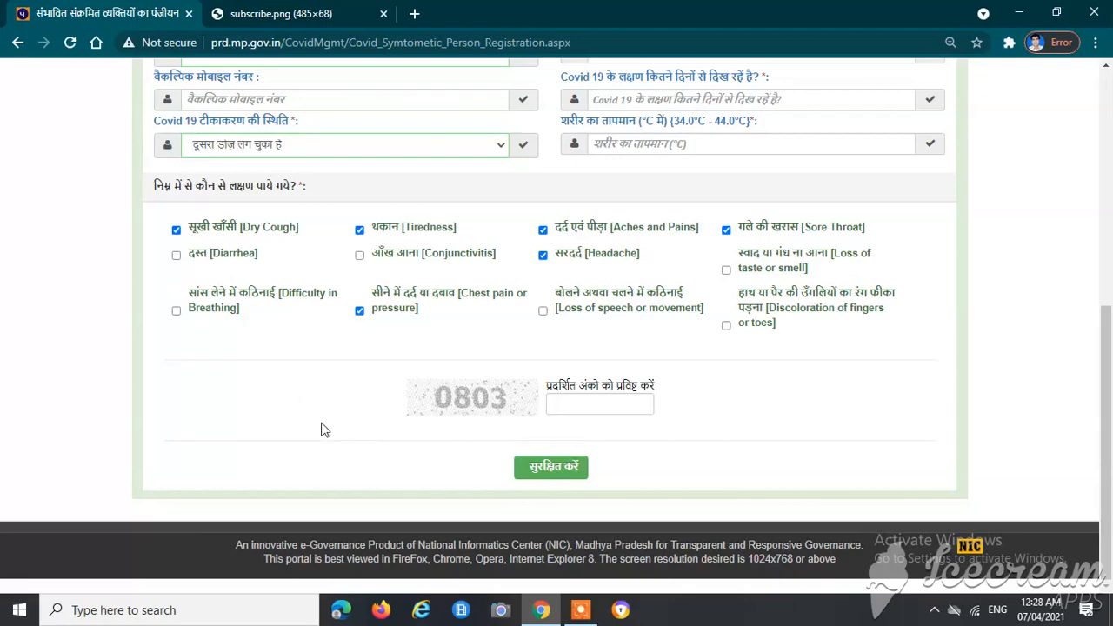
pyautogui.click(551, 467)
pyautogui.scroll(-5, 556, 348)
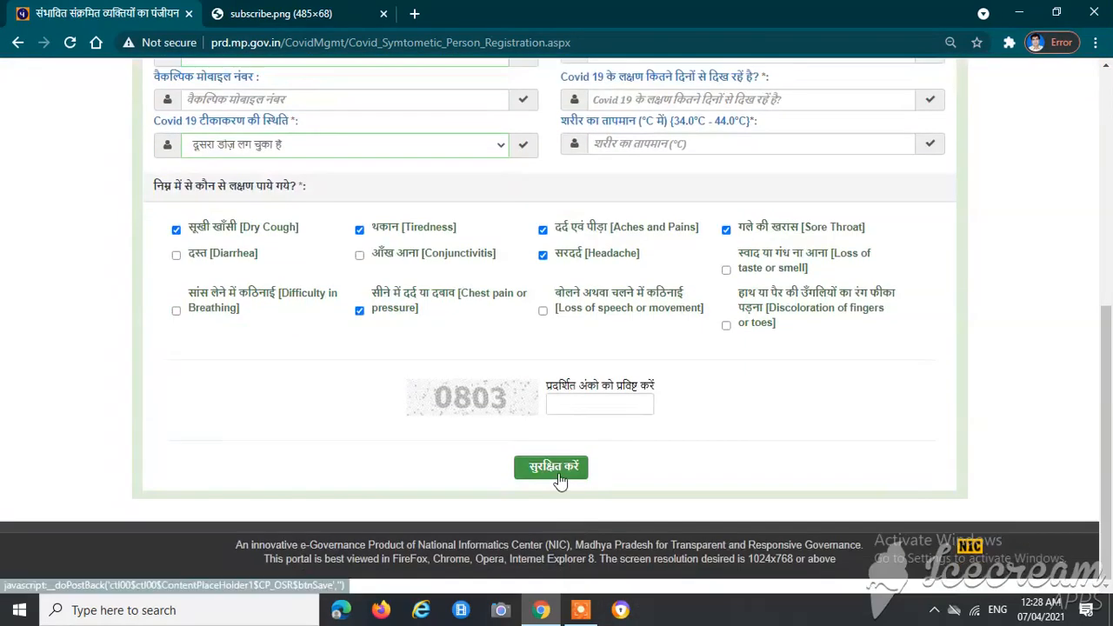
pyautogui.scroll(5, 235, 384)
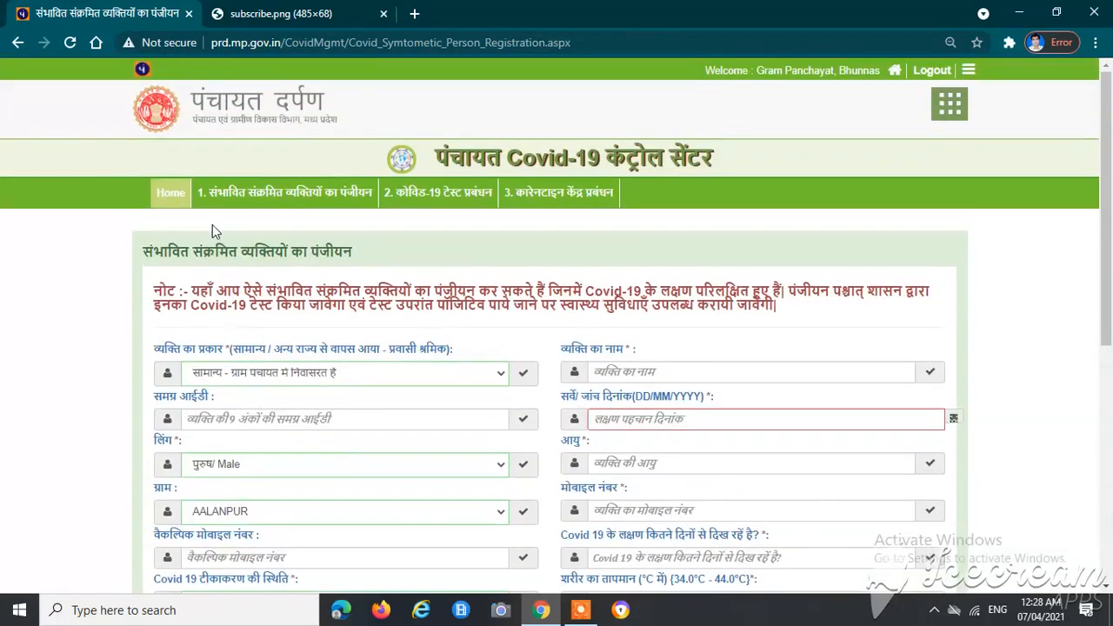
# Open the list of registered suspected infected persons (1.2) and set its village to BHUNNAS.
pyautogui.moveTo(269, 198)
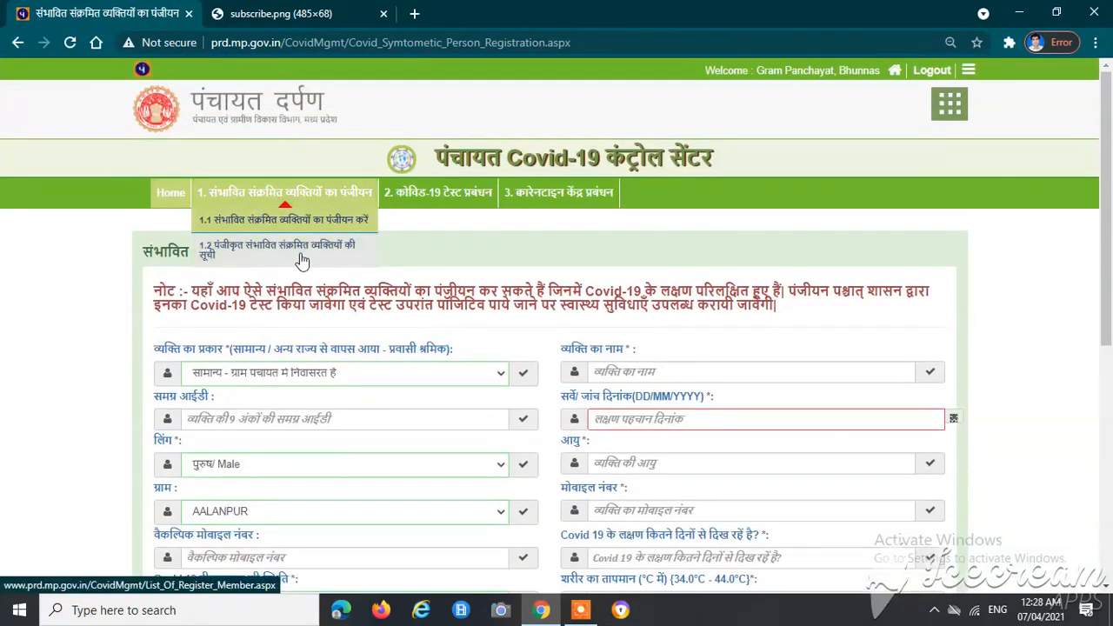
pyautogui.click(247, 255)
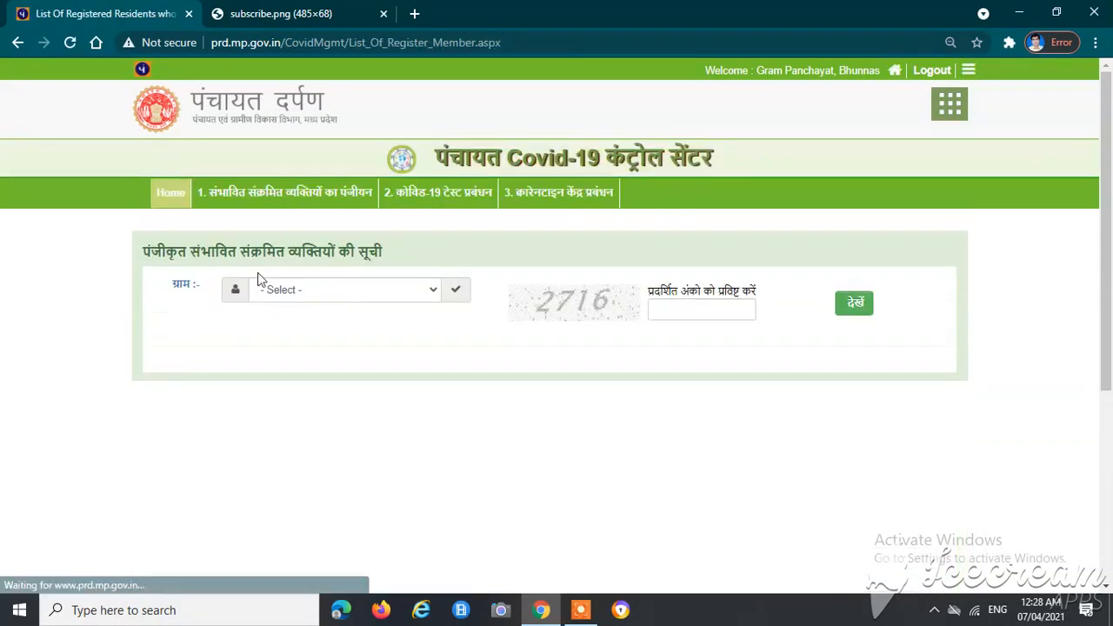
pyautogui.click(318, 299)
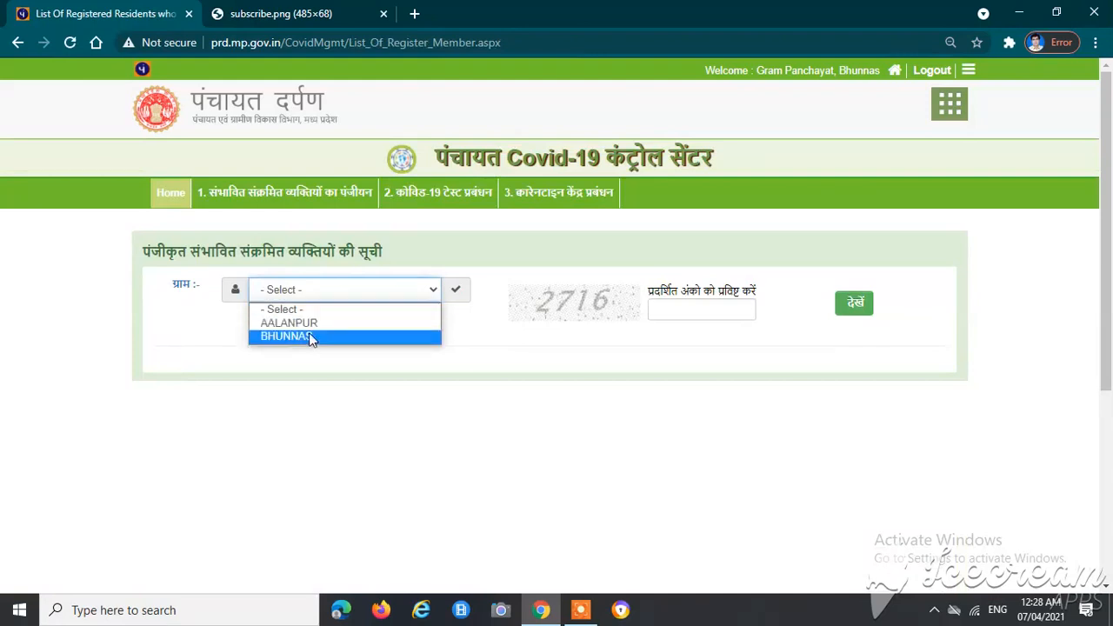
pyautogui.click(311, 339)
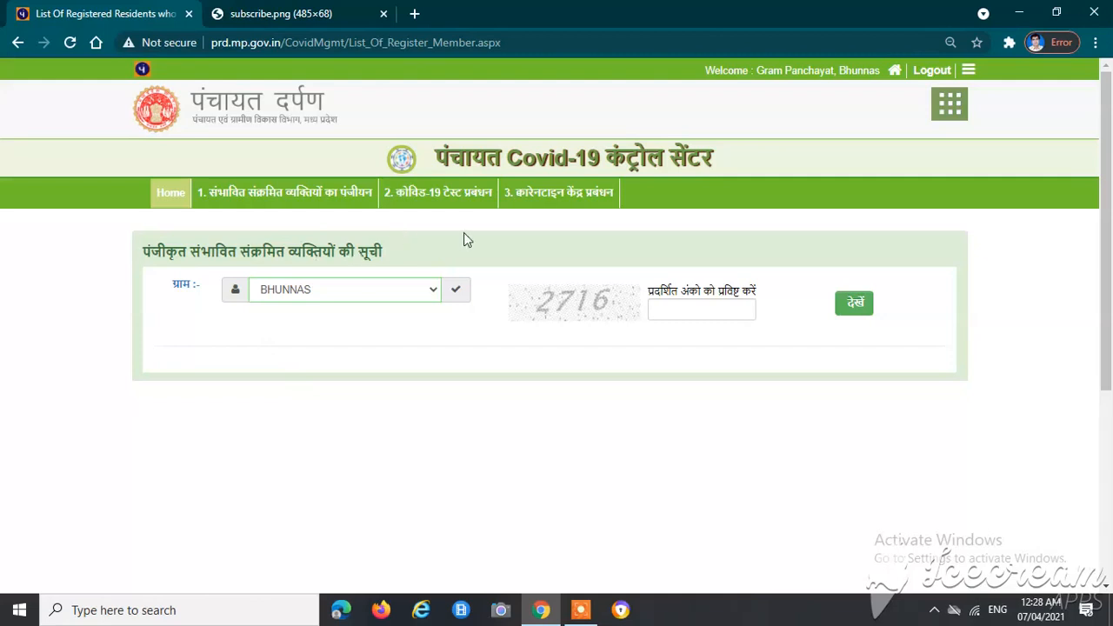
# Open the Covid-19 test sample collection entry page (2.1), set the optional village to BHUNNAS and read the page heading.
pyautogui.moveTo(437, 207)
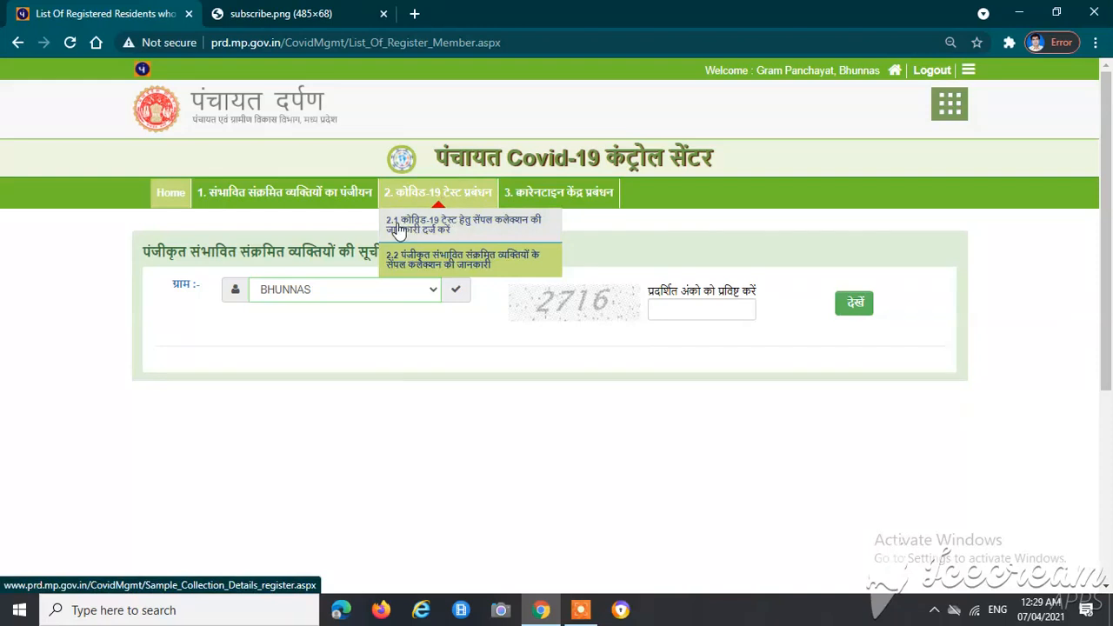
pyautogui.moveTo(298, 218)
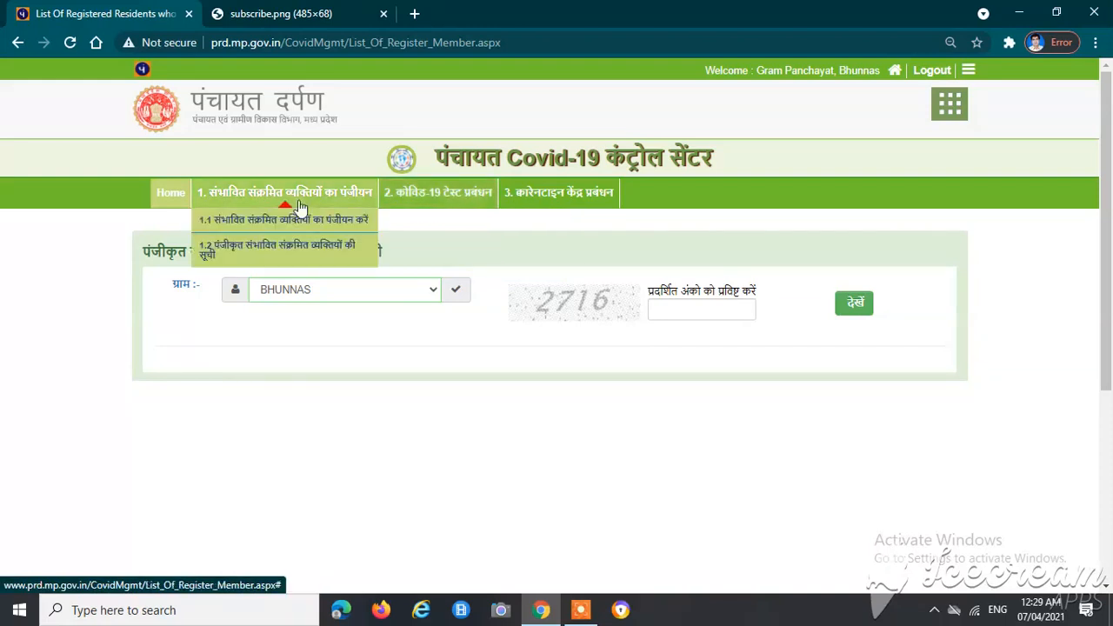
pyautogui.moveTo(406, 216)
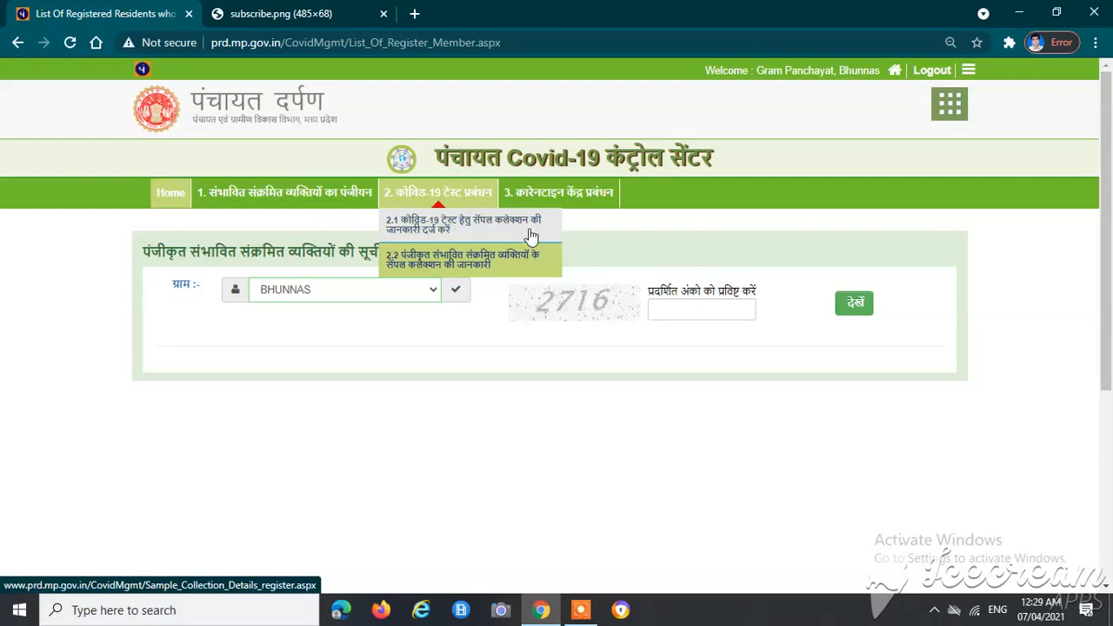
pyautogui.click(433, 233)
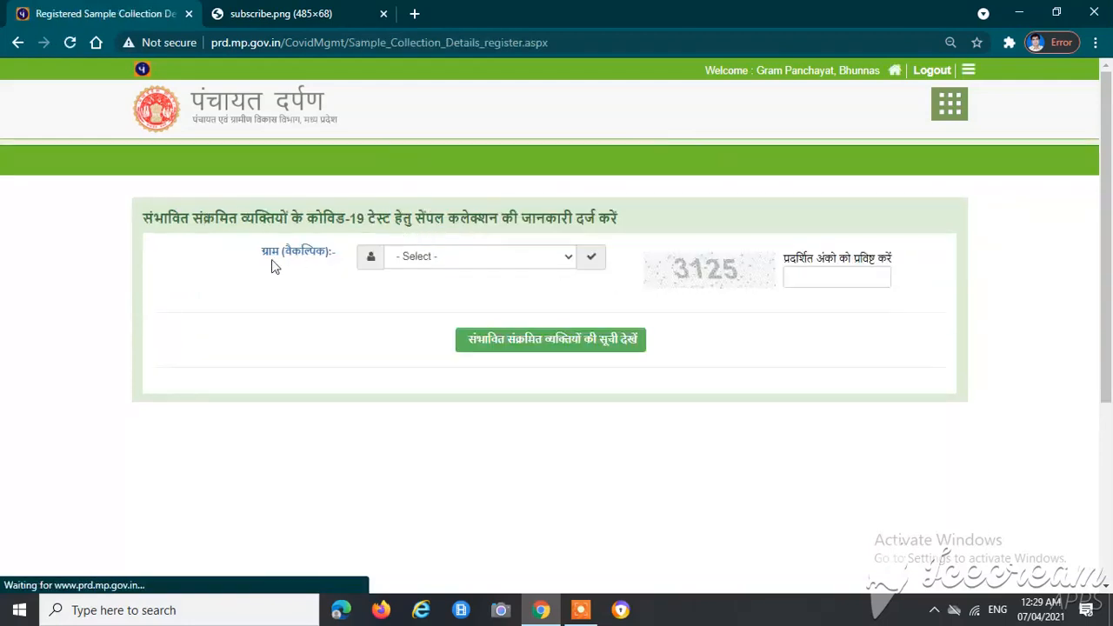
pyautogui.click(448, 298)
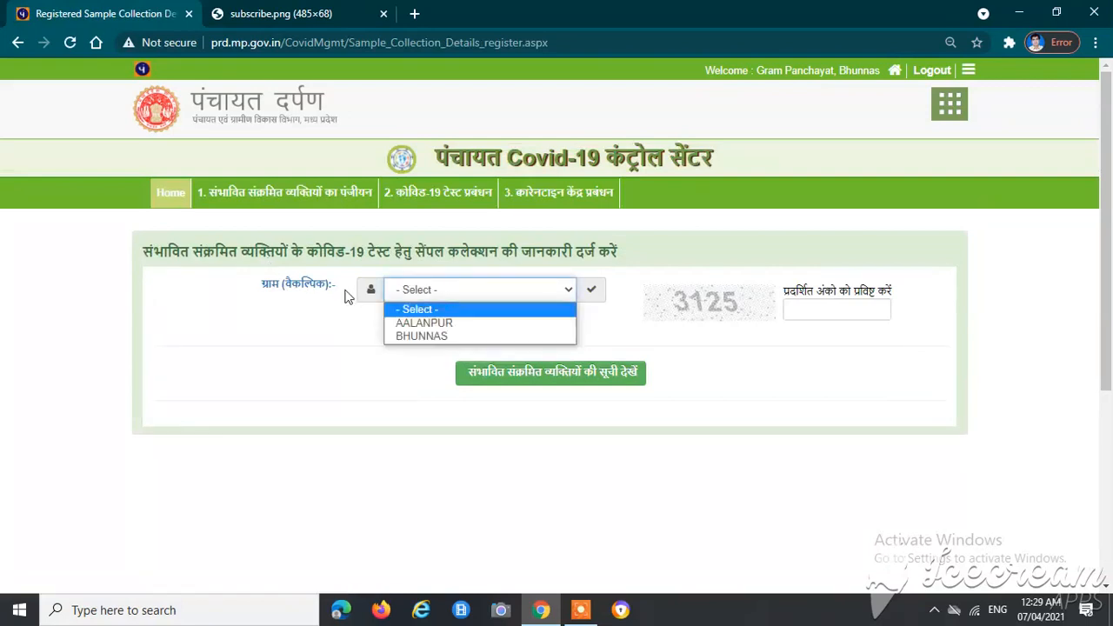
pyautogui.click(413, 338)
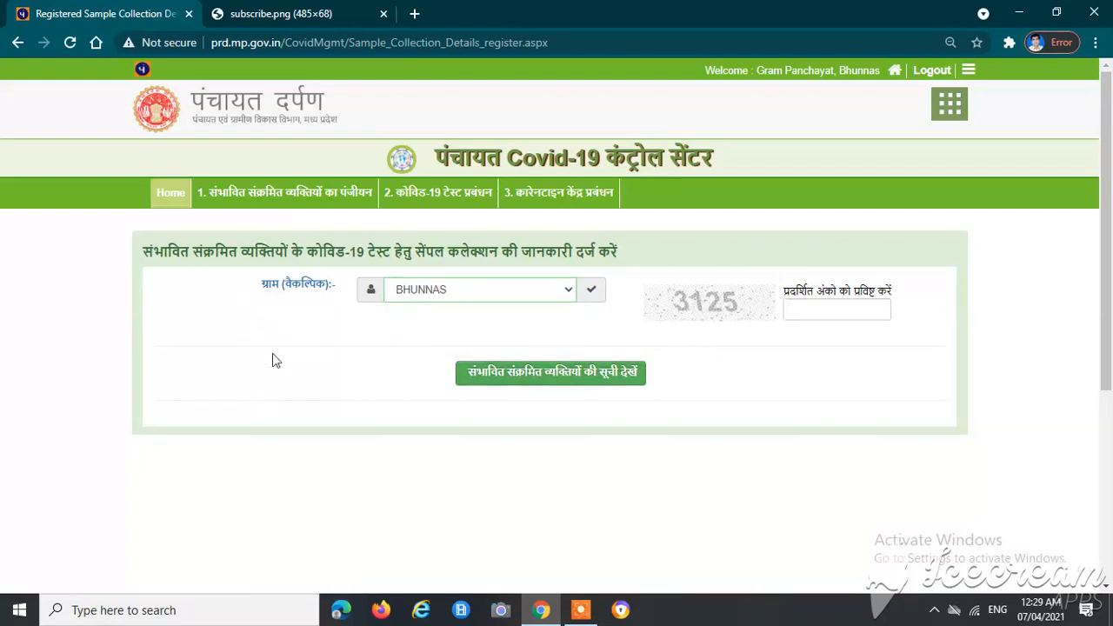
pyautogui.moveTo(261, 216)
pyautogui.moveTo(146, 255); pyautogui.dragTo(636, 259)
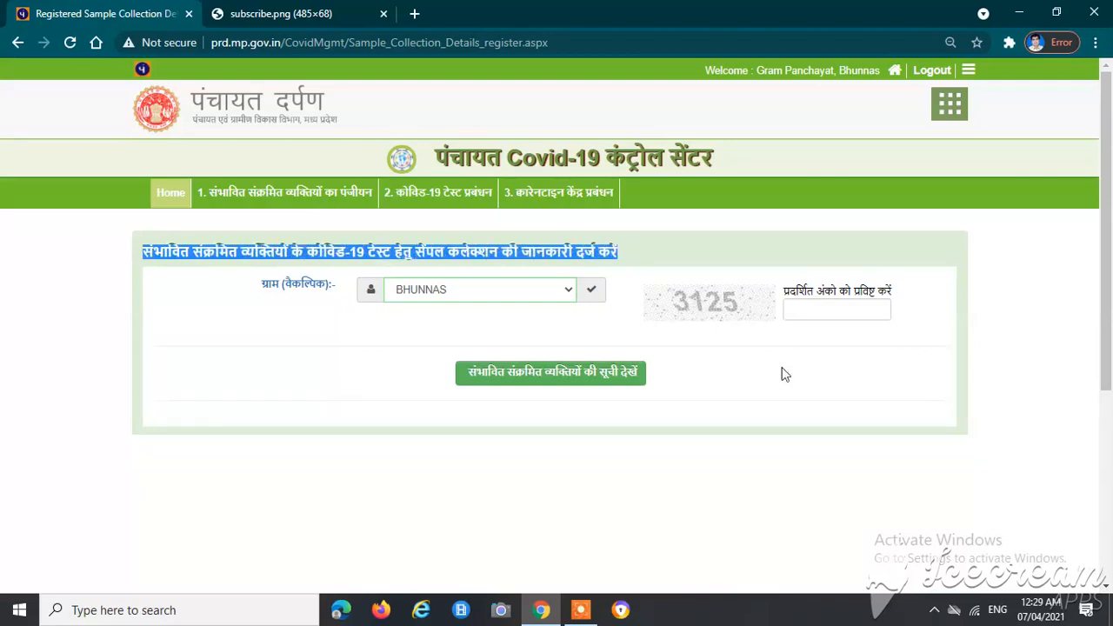
pyautogui.click(819, 428)
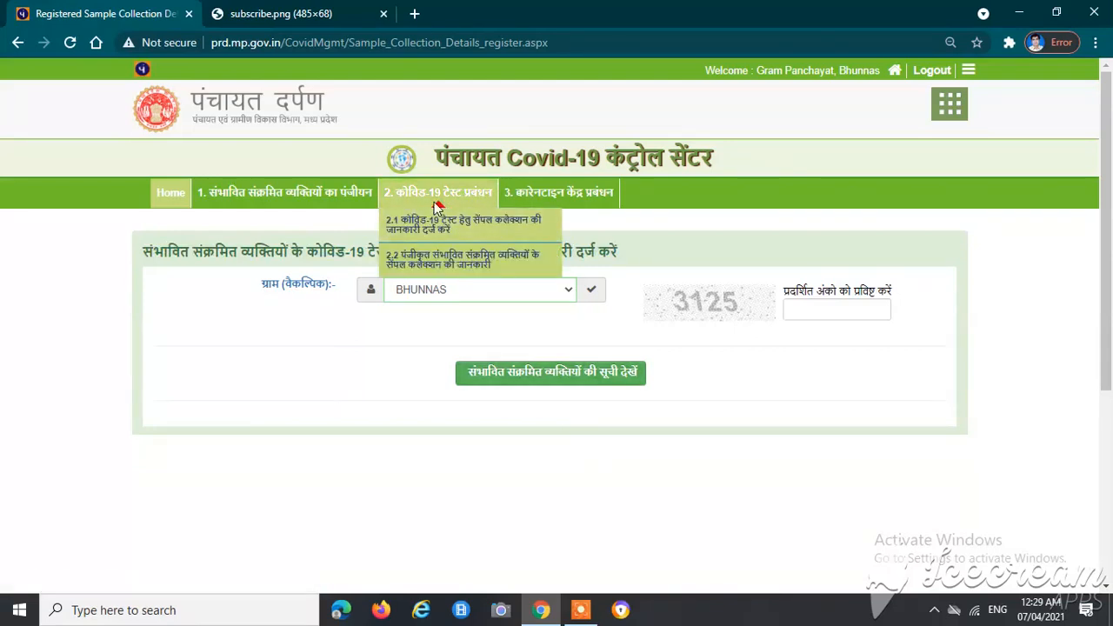
# Open the sample collection information for registered suspected persons (2.2) and set the village to BHUNNAS.
pyautogui.click(438, 271)
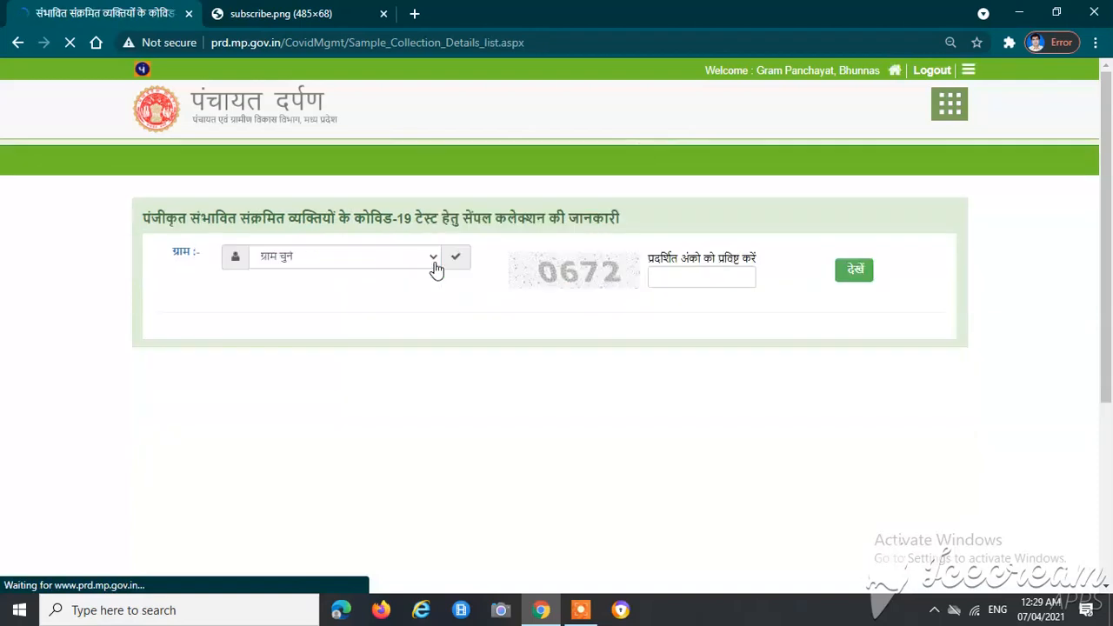
pyautogui.click(318, 292)
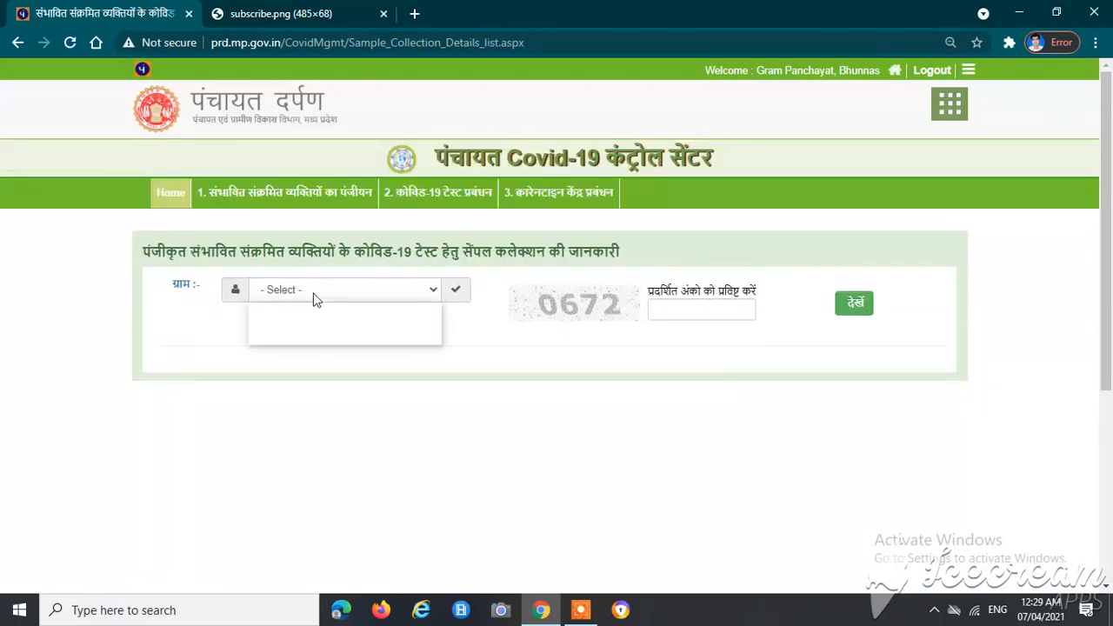
pyautogui.click(314, 333)
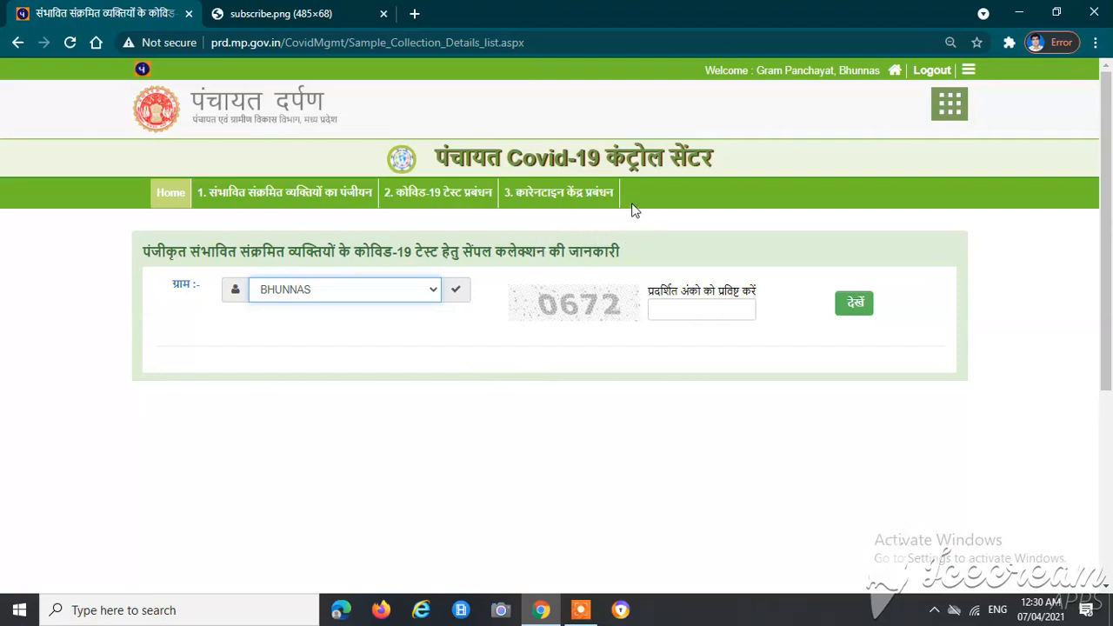
# Open the quarantine centre registration form (3.1) and check its heading.
pyautogui.moveTo(597, 198)
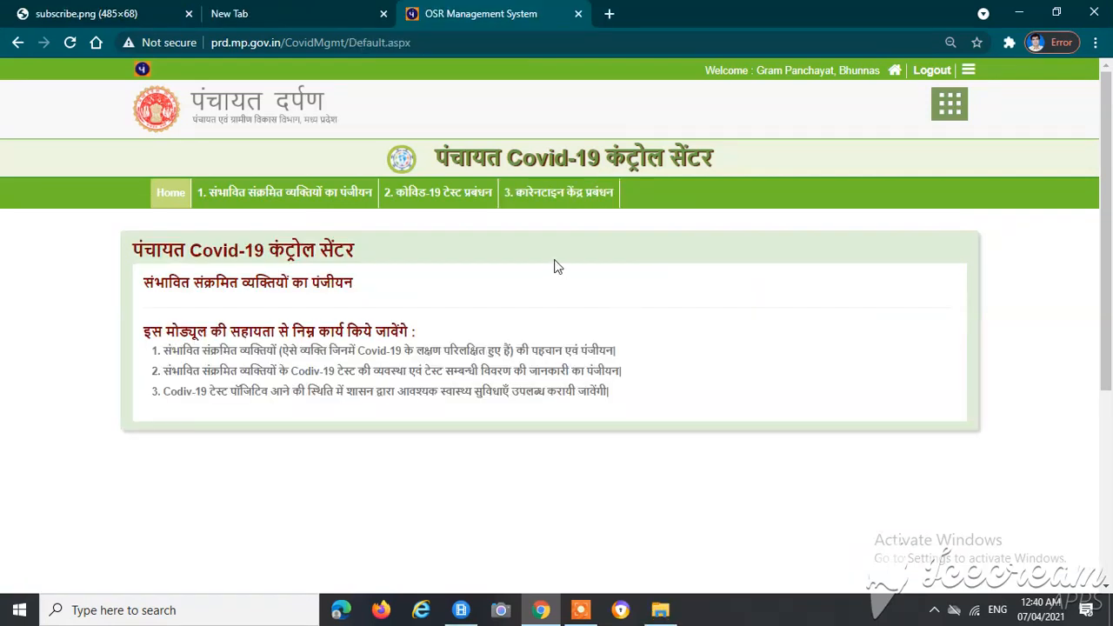
pyautogui.moveTo(532, 205)
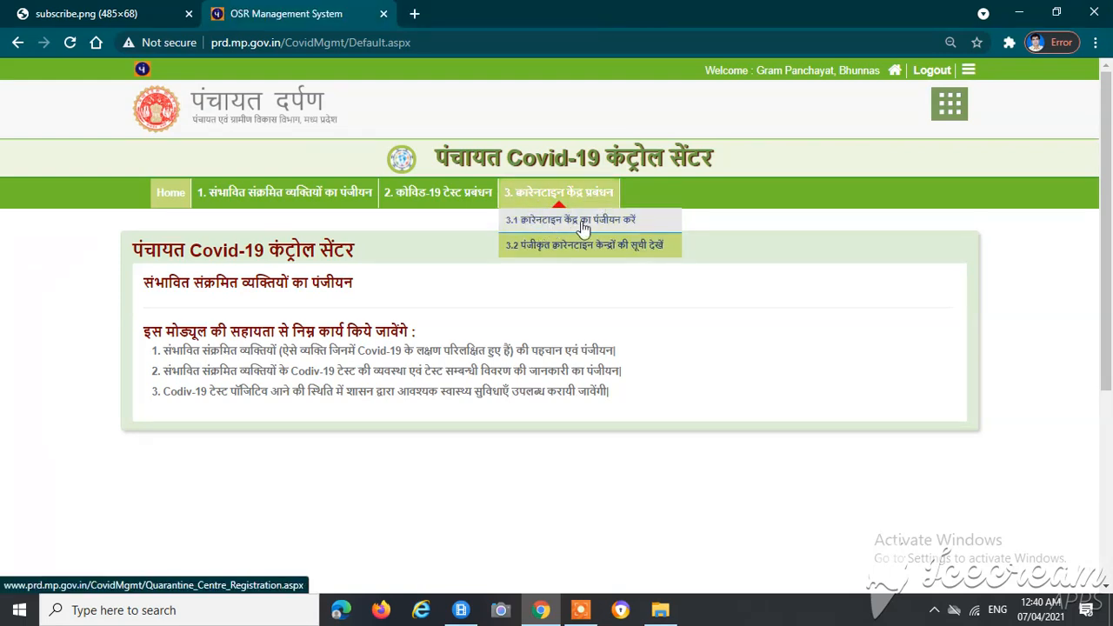
pyautogui.click(541, 228)
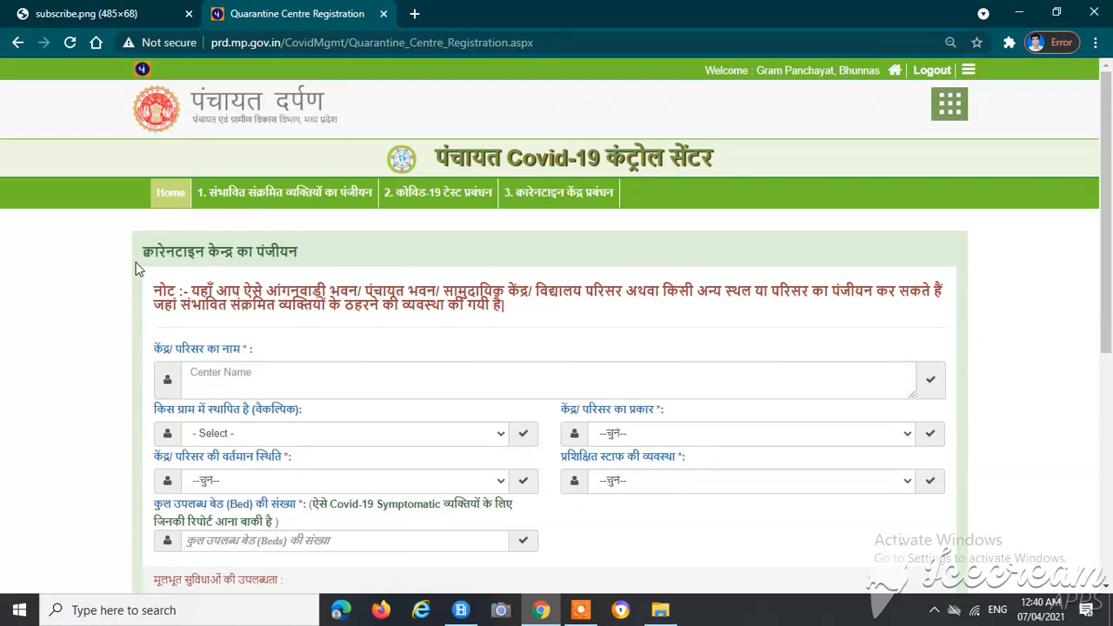
pyautogui.moveTo(136, 265); pyautogui.dragTo(325, 270)
pyautogui.click(325, 264)
# Examine the quarantine centre form and read its note on which premises can be registered.
pyautogui.scroll(-1, 291, 283)
pyautogui.scroll(-3, 292, 283)
pyautogui.scroll(2, 263, 276)
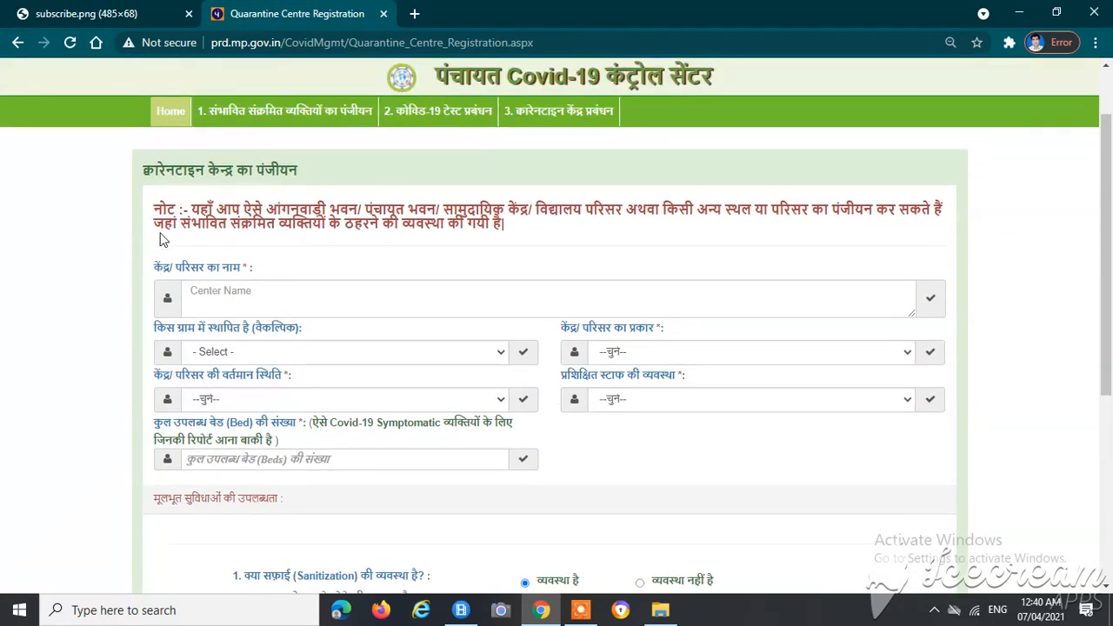
pyautogui.moveTo(154, 216); pyautogui.dragTo(942, 213)
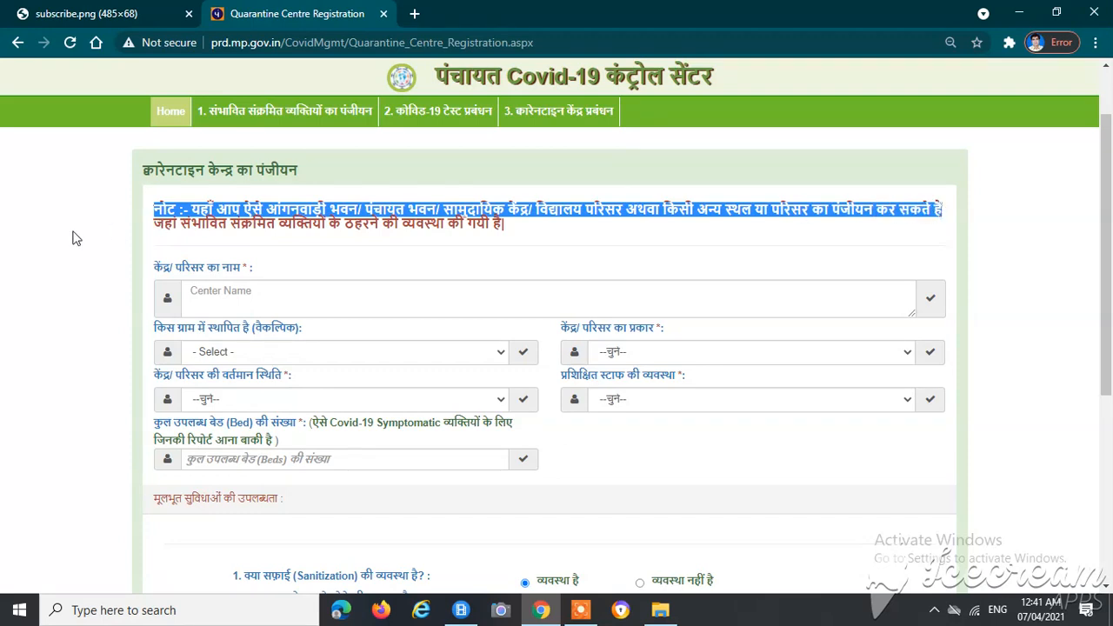
pyautogui.moveTo(157, 228); pyautogui.dragTo(527, 236)
pyautogui.click(527, 236)
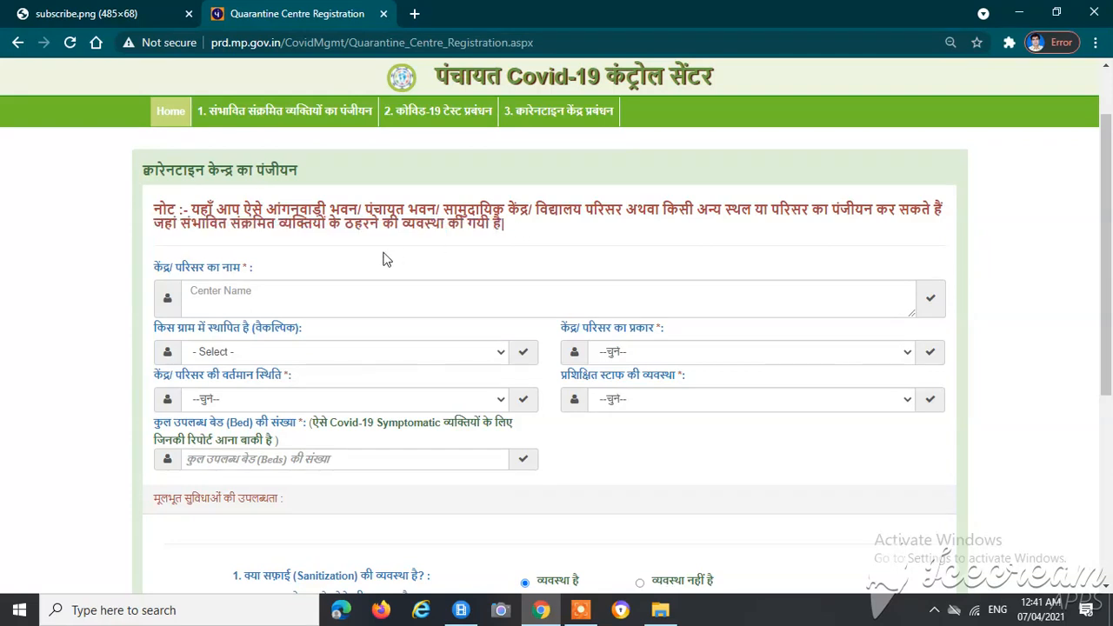
# Set the optional village of the quarantine centre to BHUNNAS and the premises type to School Building/ विद्यालय परिसर.
pyautogui.click(224, 298)
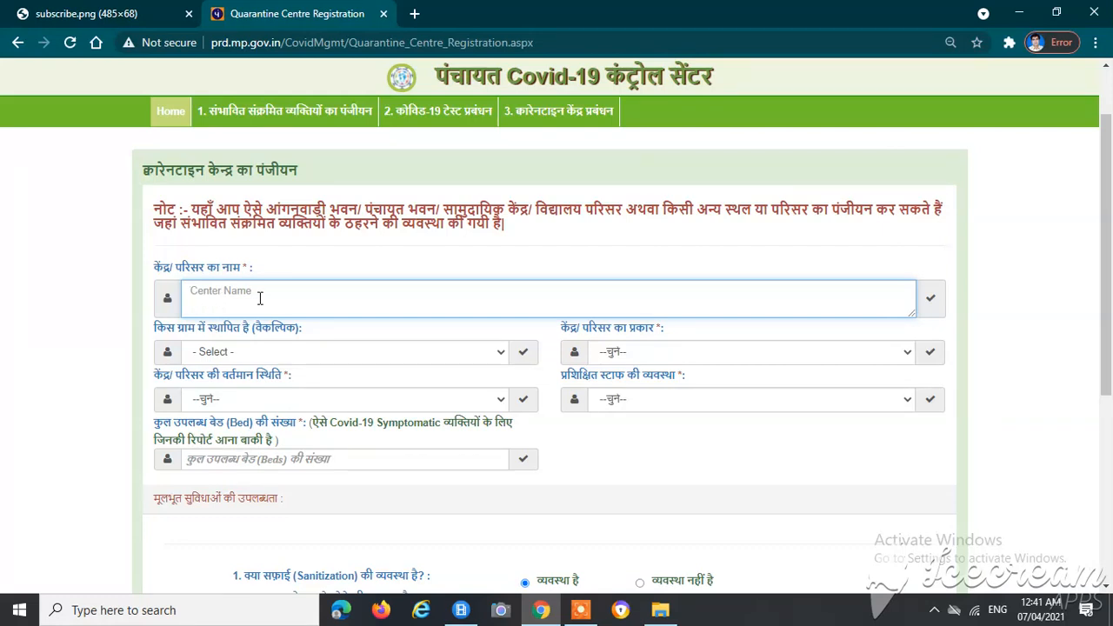
pyautogui.scroll(-1, 295, 301)
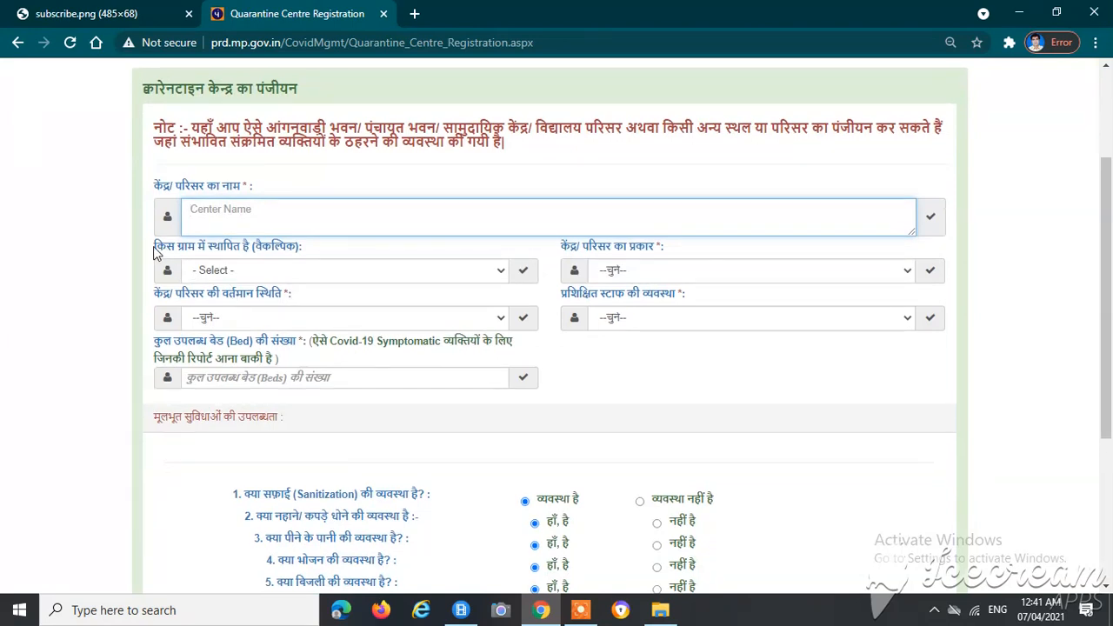
pyautogui.click(163, 252)
pyautogui.moveTo(168, 252); pyautogui.dragTo(287, 248)
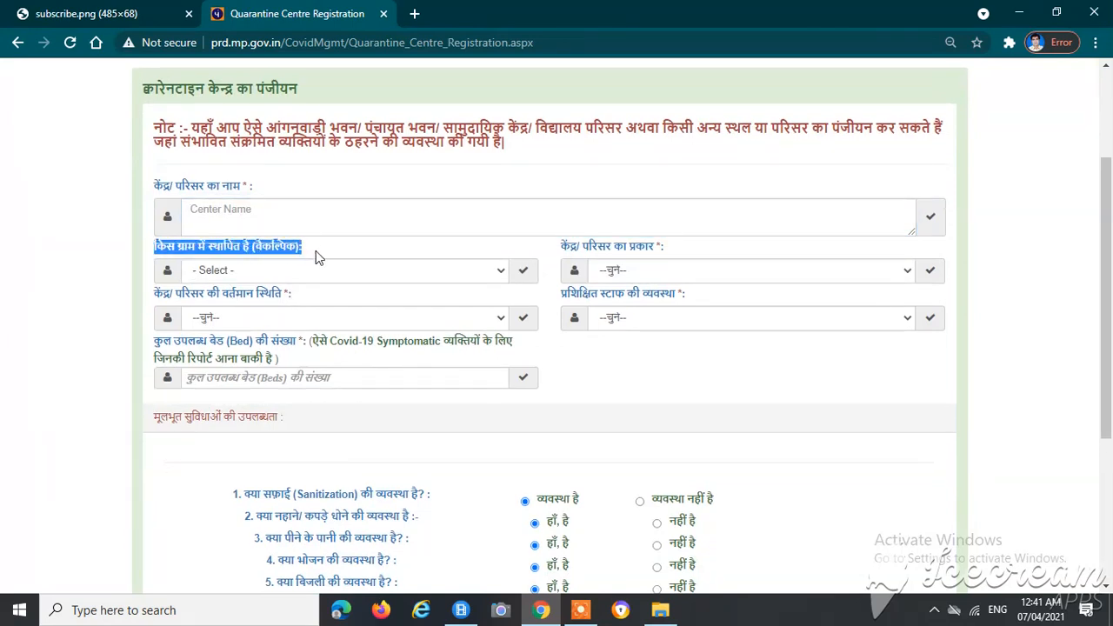
pyautogui.click(280, 273)
pyautogui.click(237, 319)
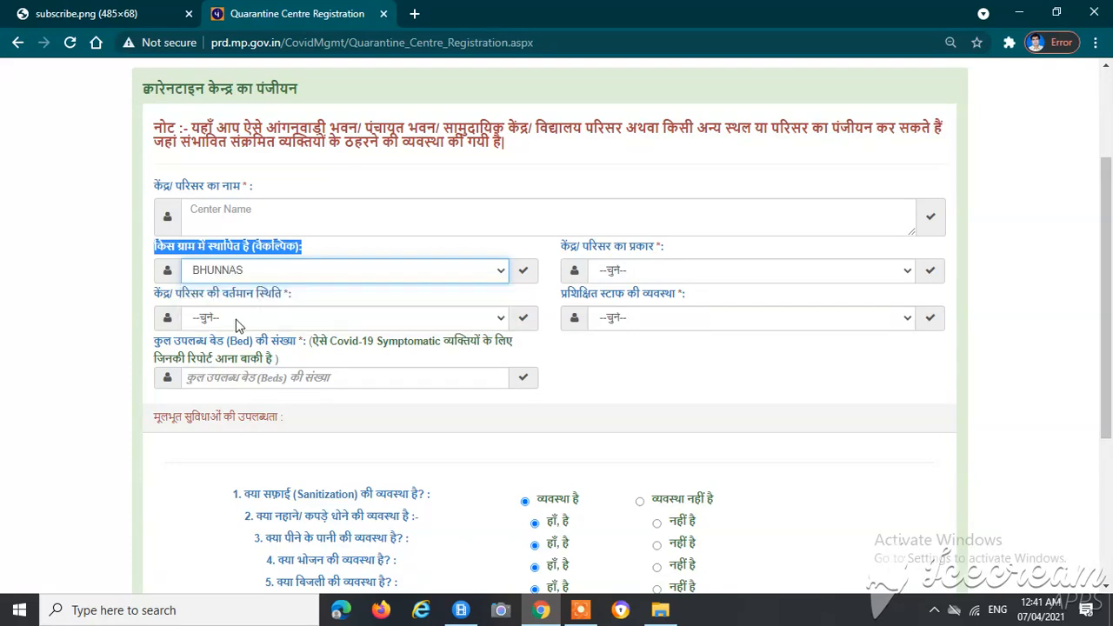
pyautogui.click(635, 272)
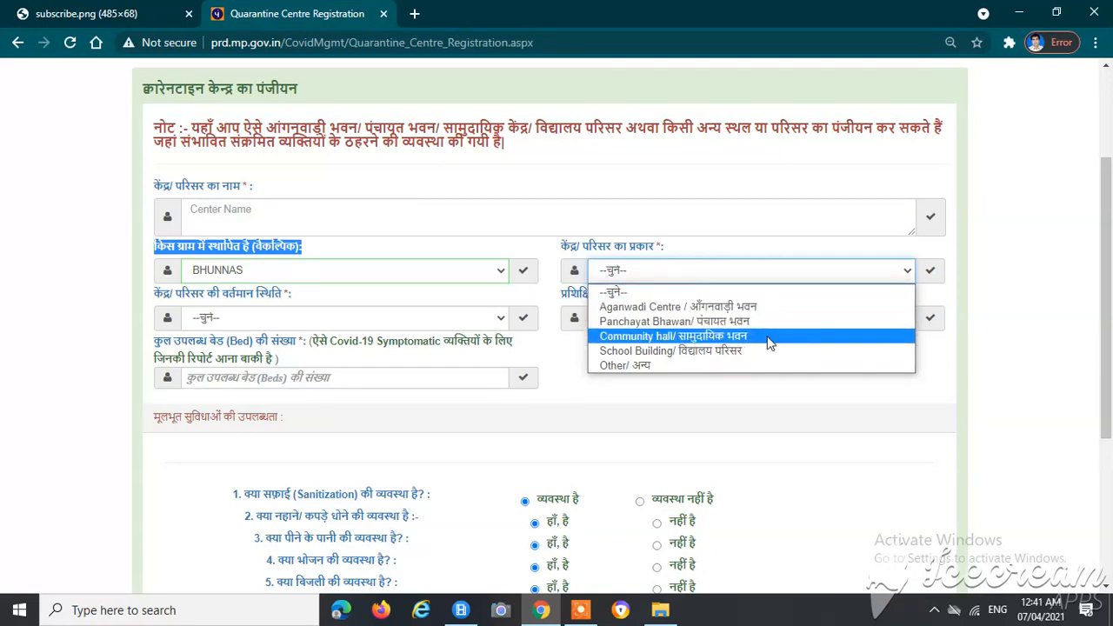
pyautogui.click(688, 351)
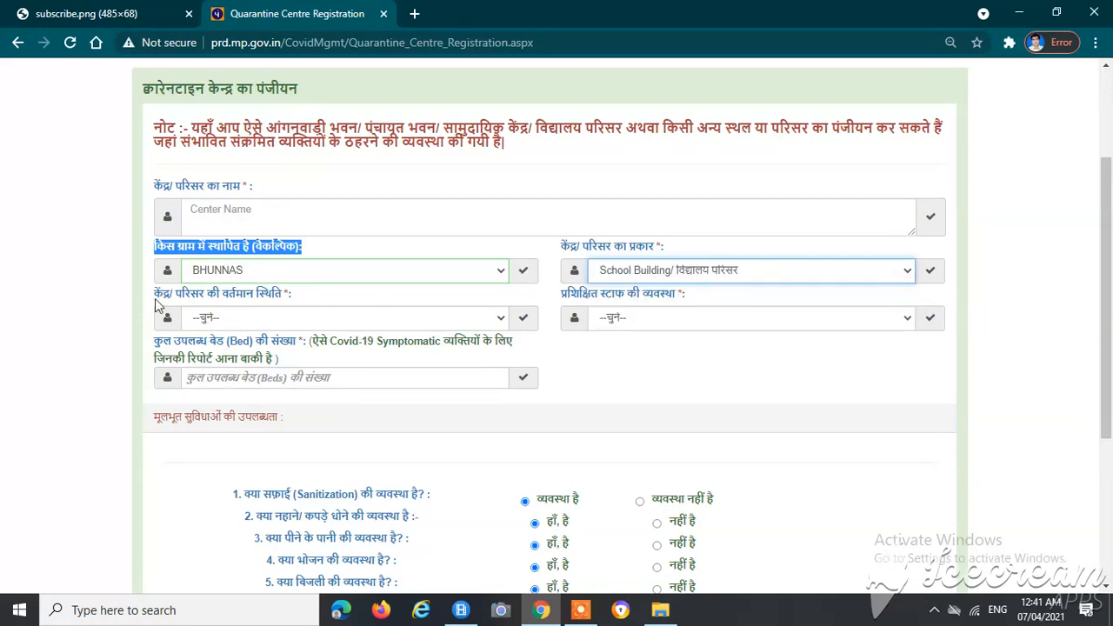
# Set the current status of the centre/premises to प्रस्तावित है (proposed).
pyautogui.moveTo(150, 297); pyautogui.dragTo(304, 311)
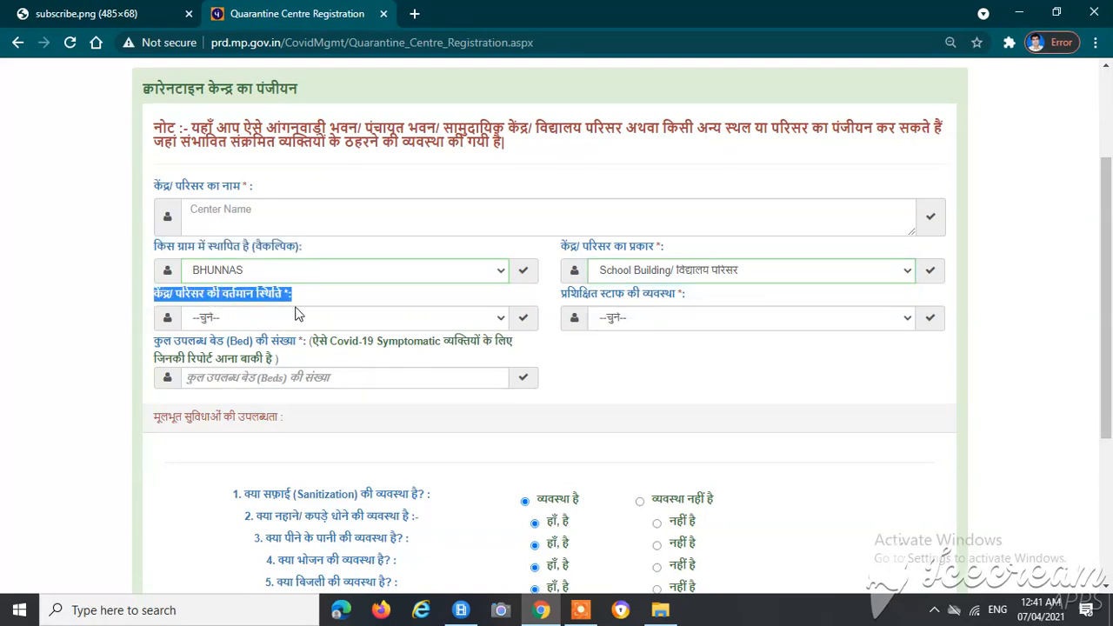
pyautogui.click(233, 320)
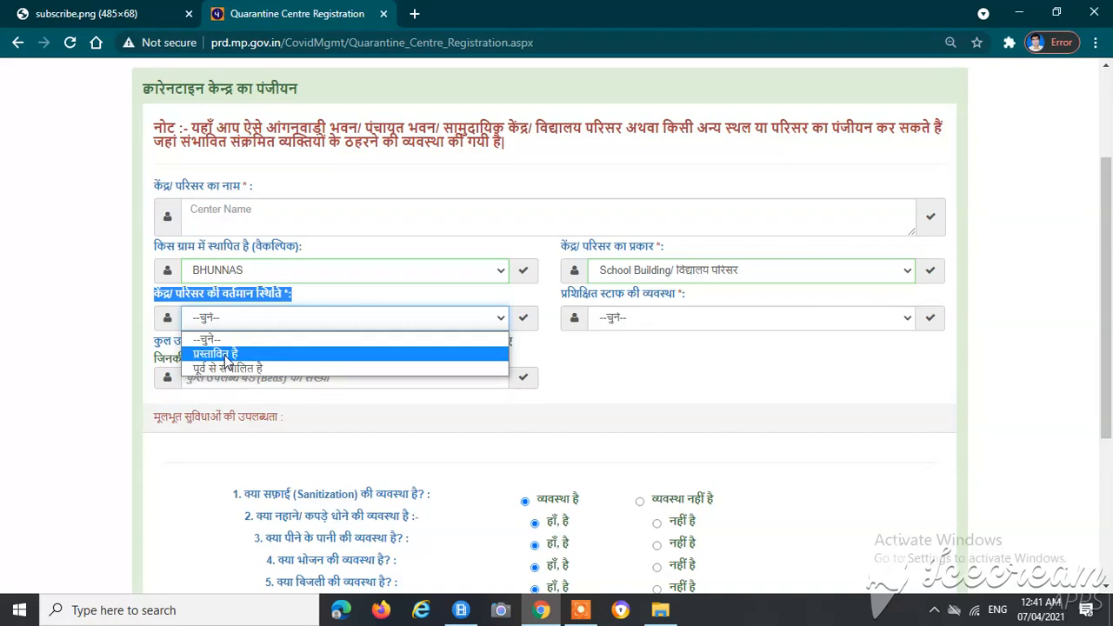
pyautogui.click(316, 304)
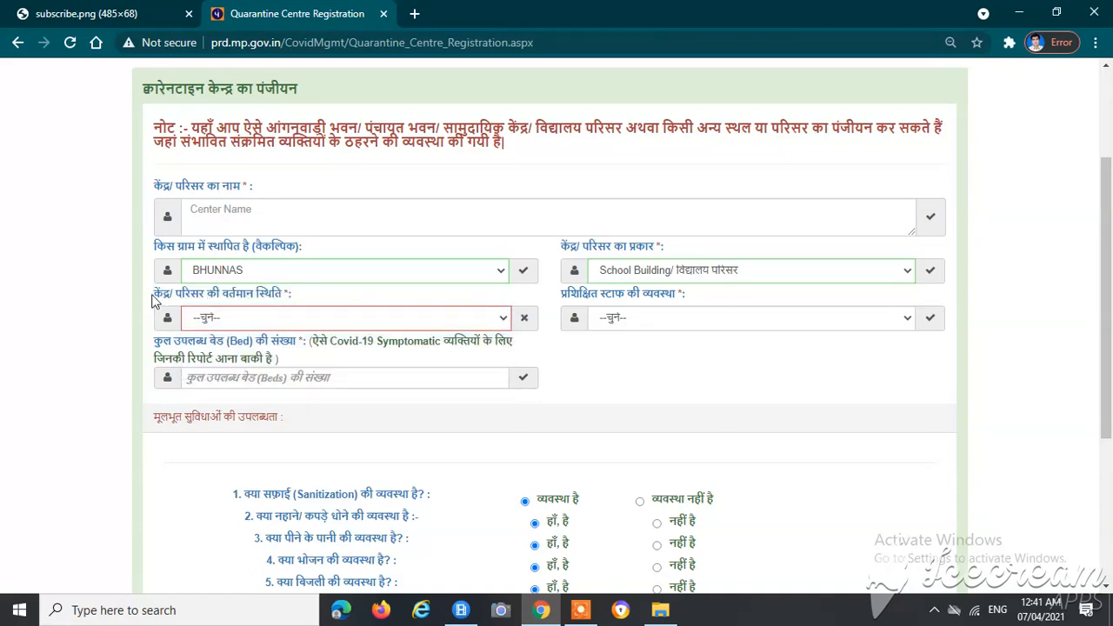
pyautogui.moveTo(154, 296); pyautogui.dragTo(296, 300)
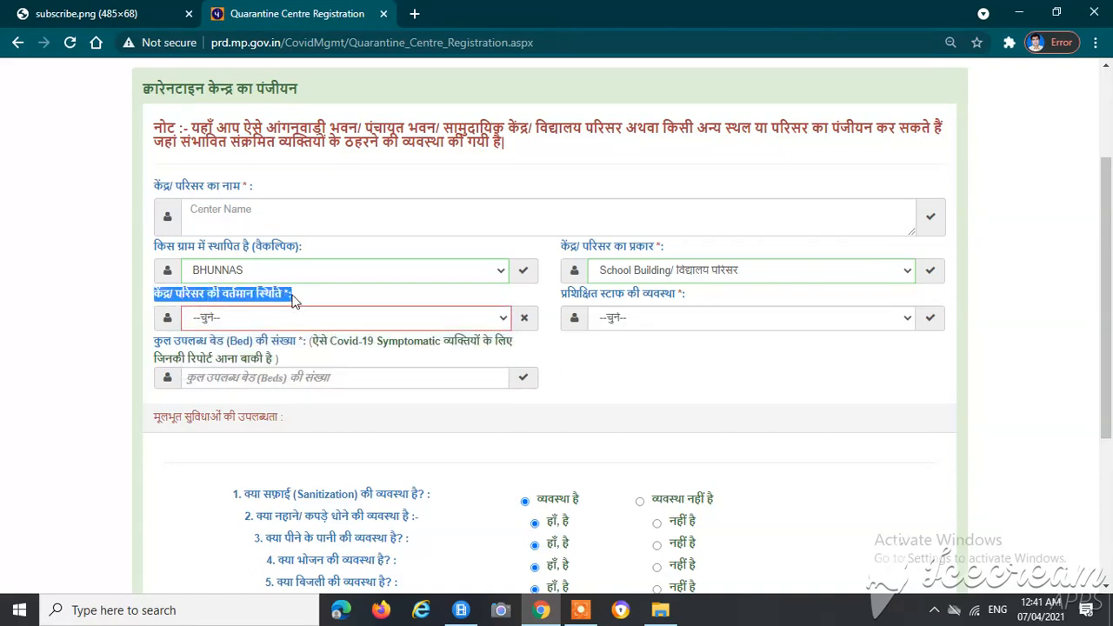
pyautogui.click(237, 320)
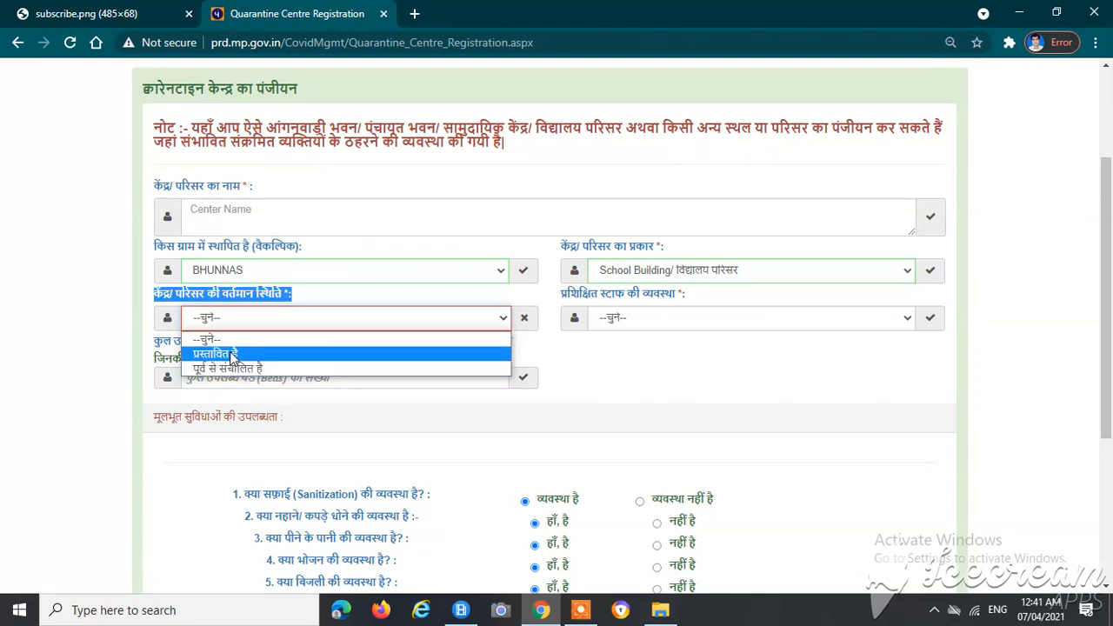
pyautogui.click(227, 355)
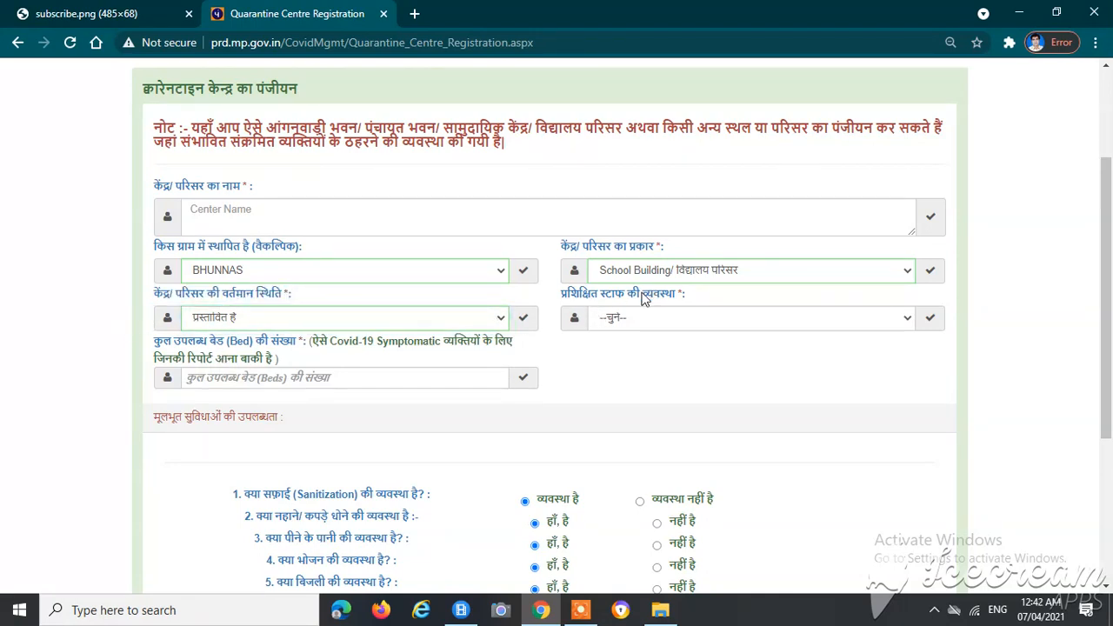
# Set the trained staff arrangement to पर्याप्त है (sufficient) and enter 20 as the total number of available beds.
pyautogui.click(616, 322)
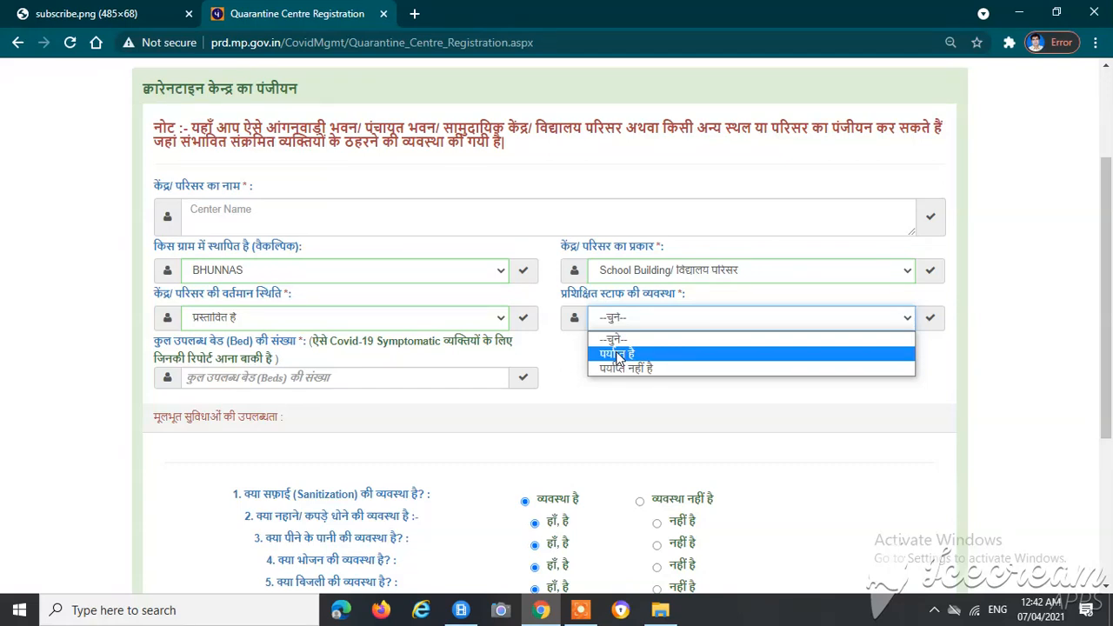
pyautogui.click(617, 354)
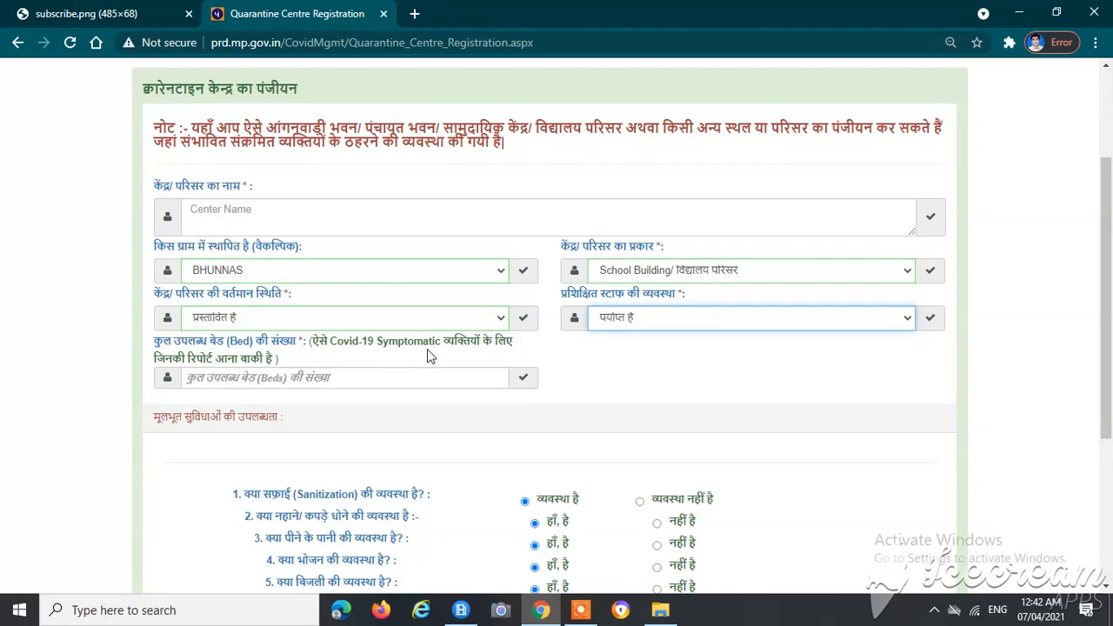
pyautogui.click(234, 379)
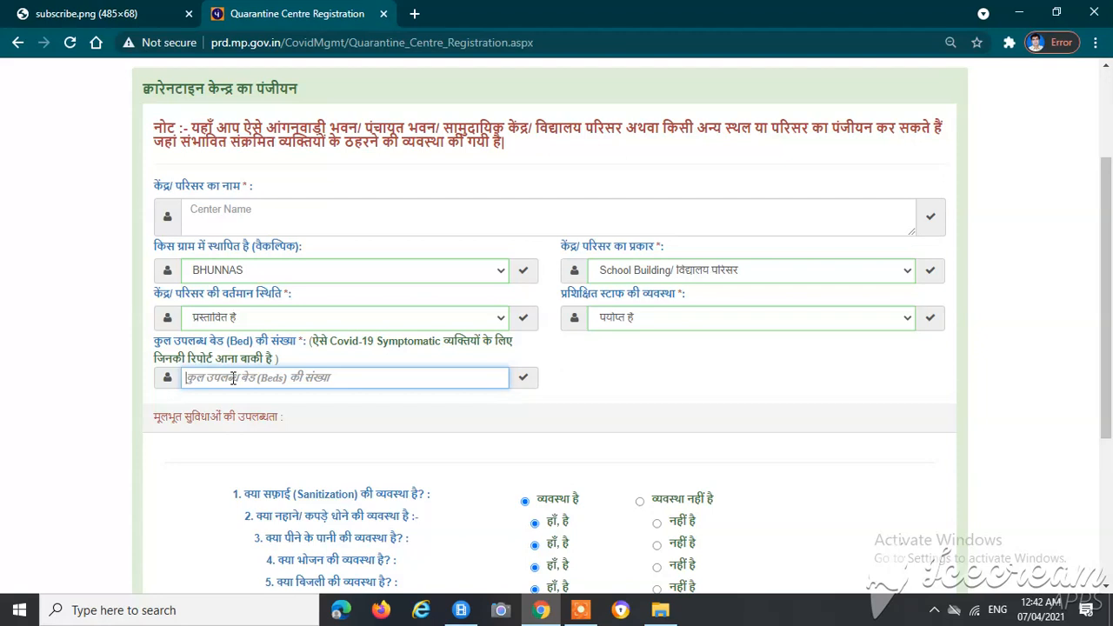
pyautogui.write('20')
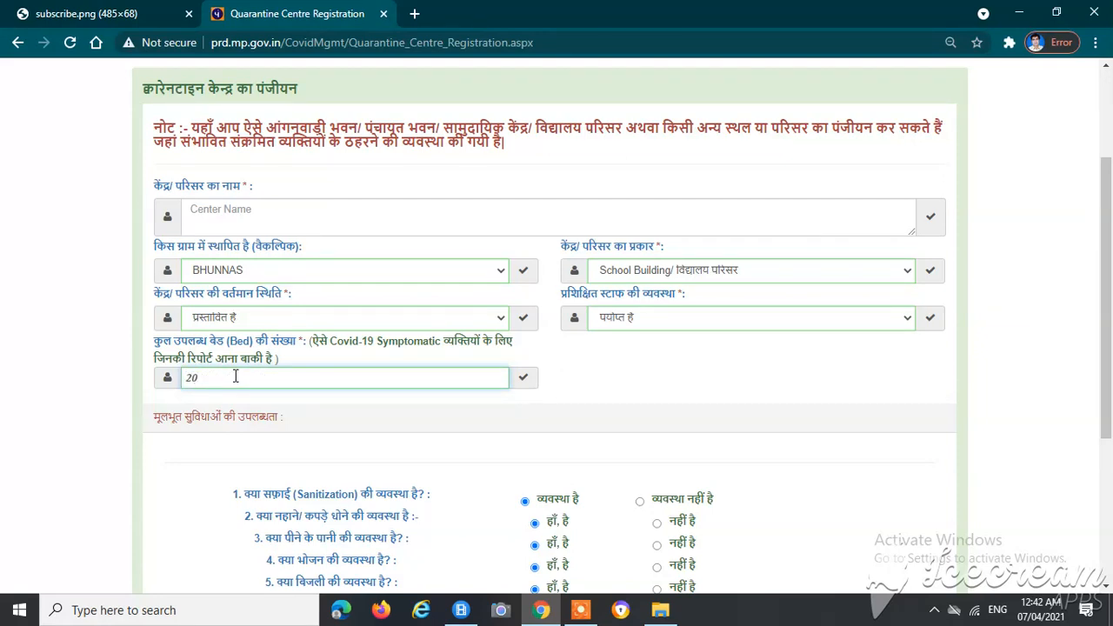
# Change the current status of the centre/premises to पूर्व से संचालित है (already operating).
pyautogui.click(151, 300)
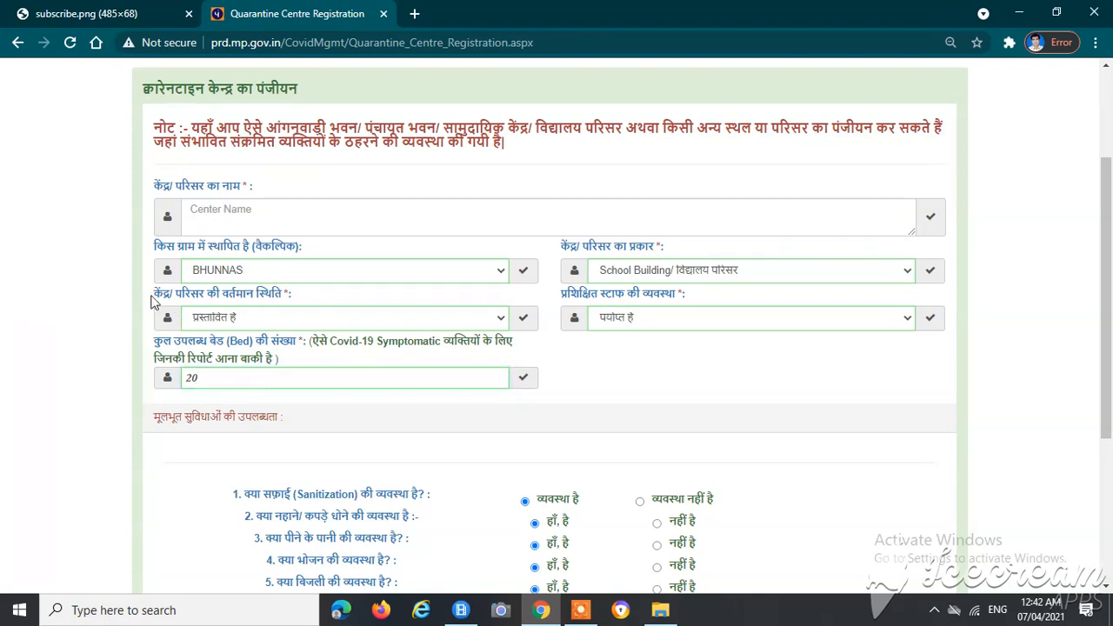
pyautogui.moveTo(150, 300); pyautogui.dragTo(302, 302)
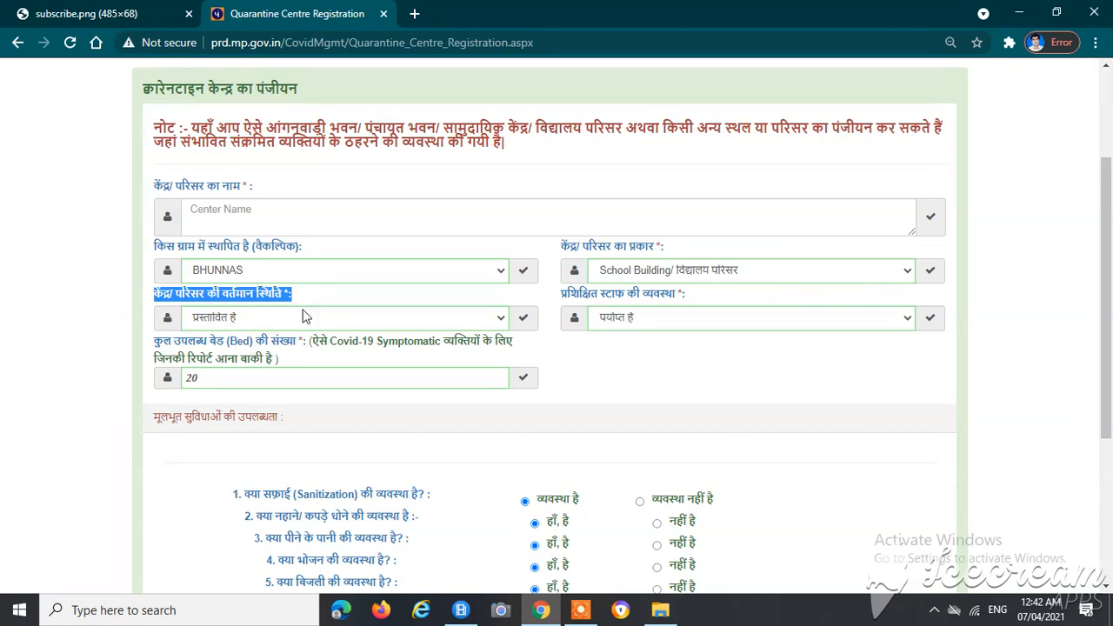
pyautogui.click(233, 319)
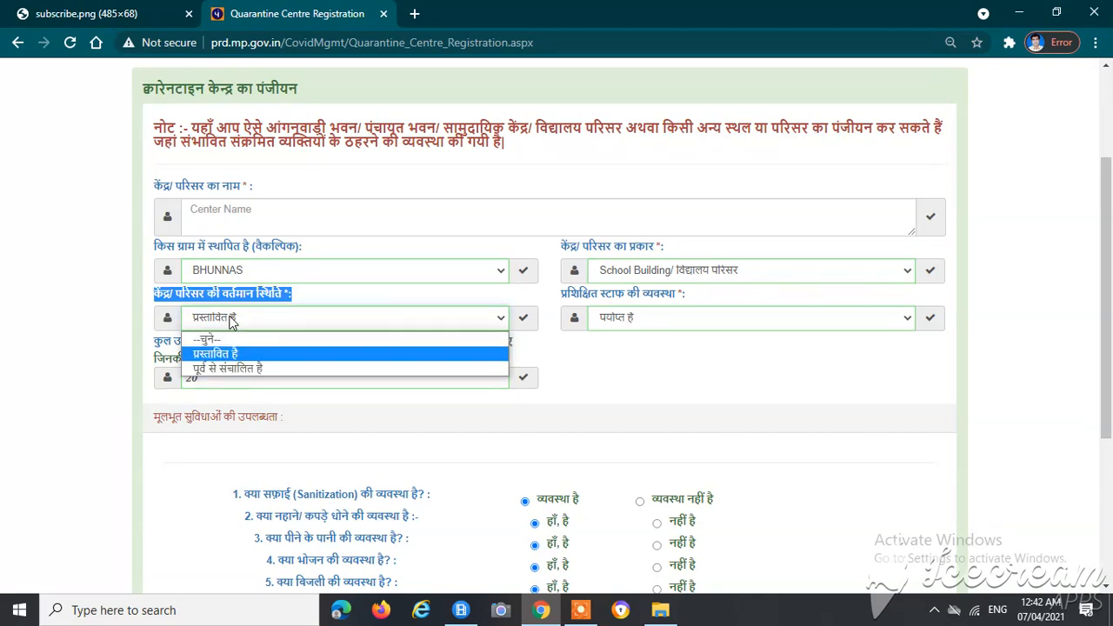
pyautogui.click(226, 368)
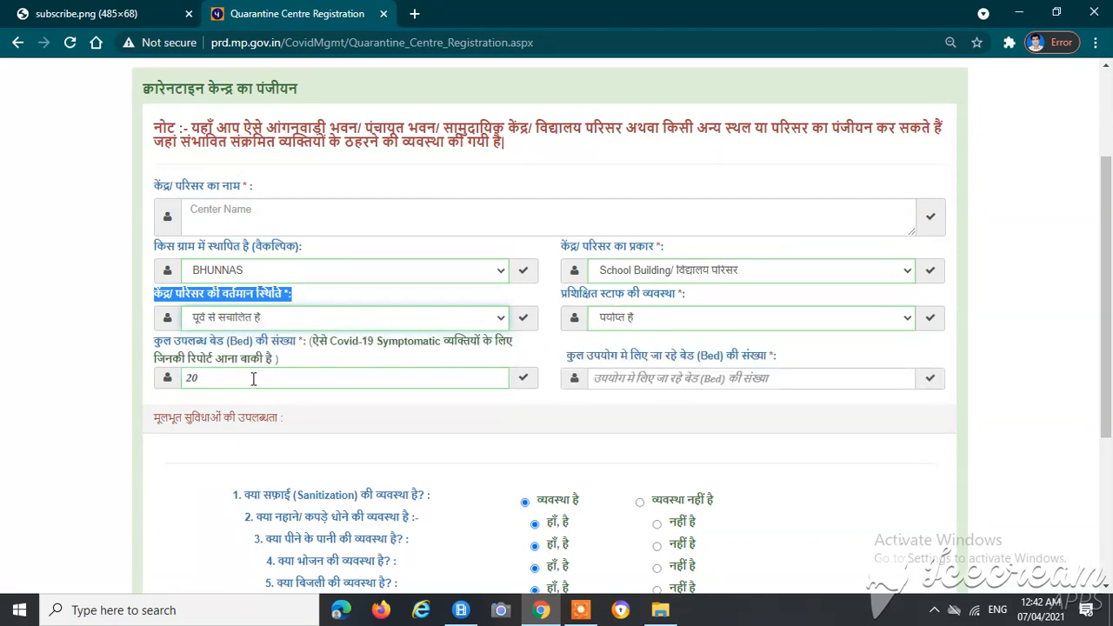
# Review the total available beds entry and enter 10 as the number of beds in use.
pyautogui.moveTo(156, 343); pyautogui.dragTo(302, 345)
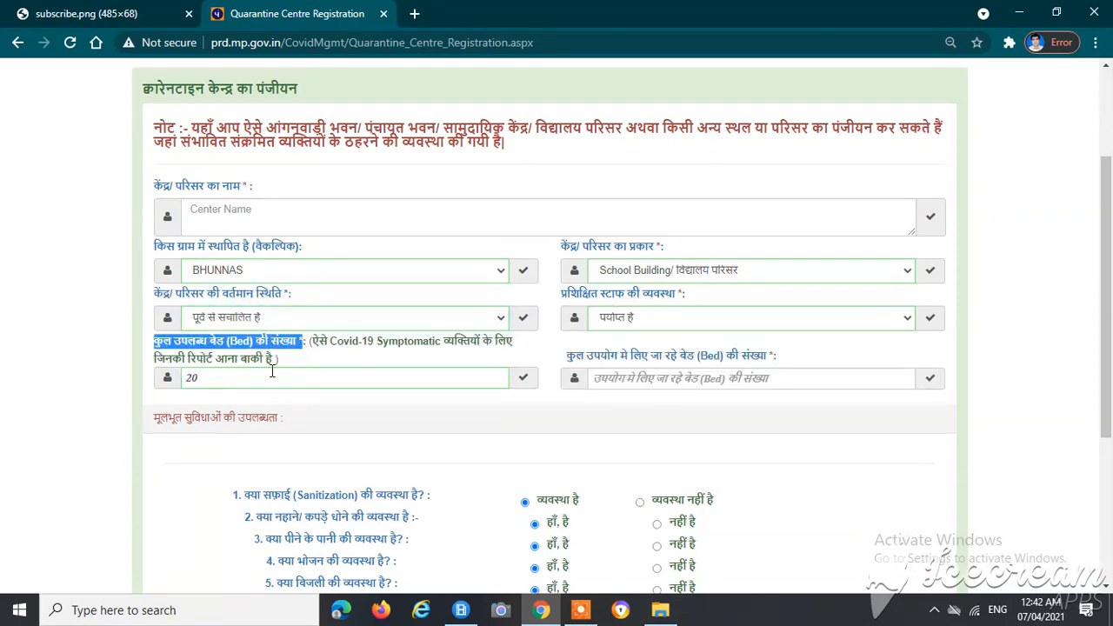
pyautogui.click(245, 378)
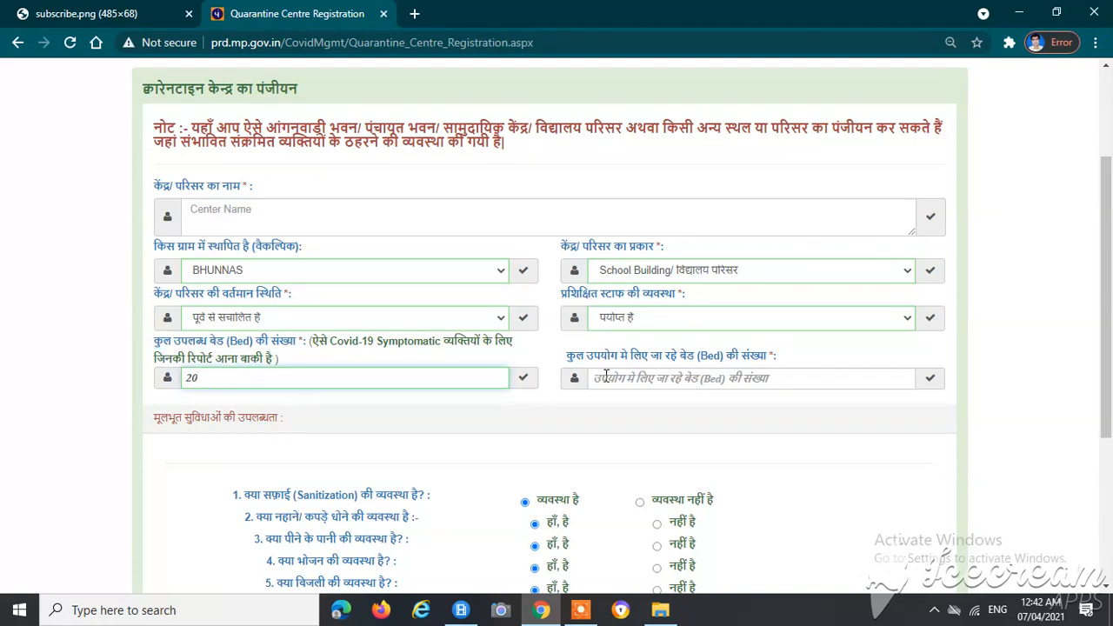
pyautogui.moveTo(566, 355); pyautogui.dragTo(771, 358)
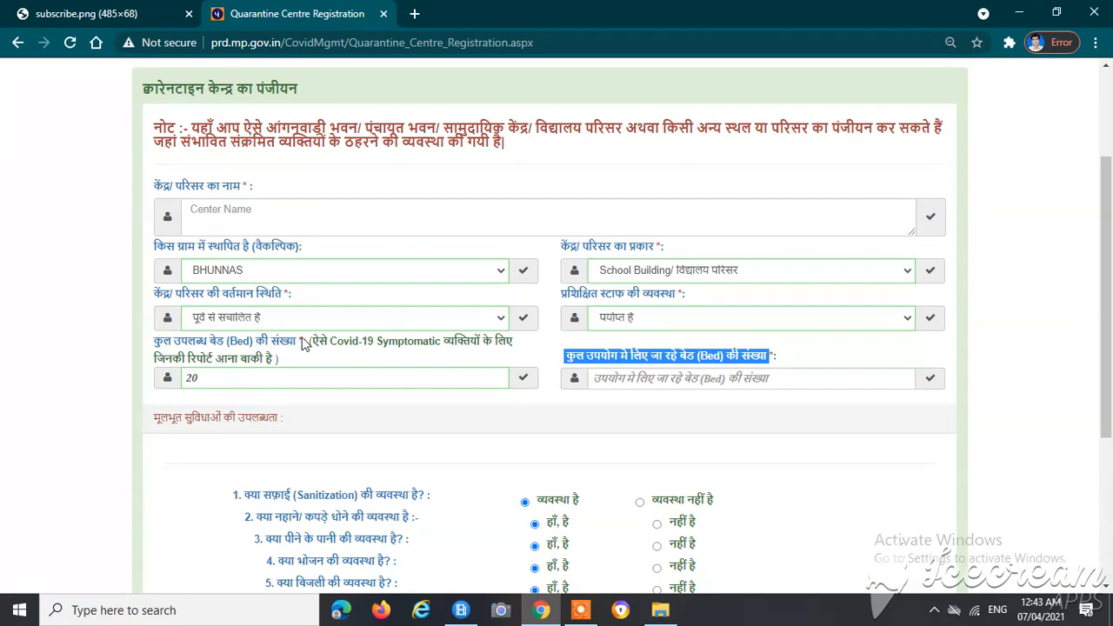
pyautogui.click(613, 377)
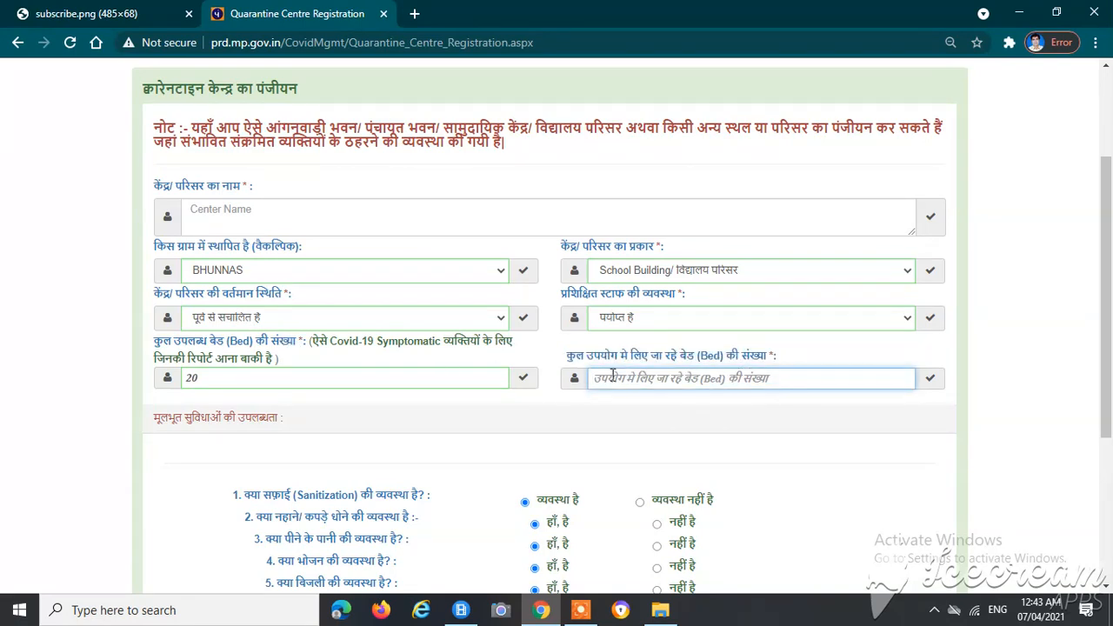
pyautogui.write('10')
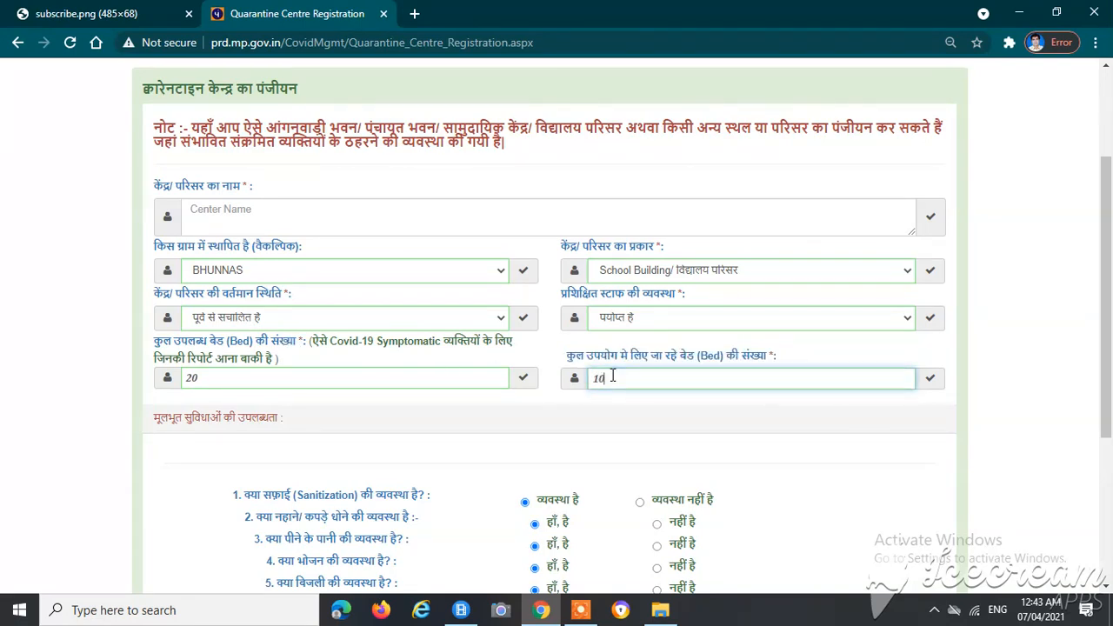
# Change the total number of available beds to 10 and check it against the beds in use entry.
pyautogui.moveTo(156, 342); pyautogui.dragTo(299, 344)
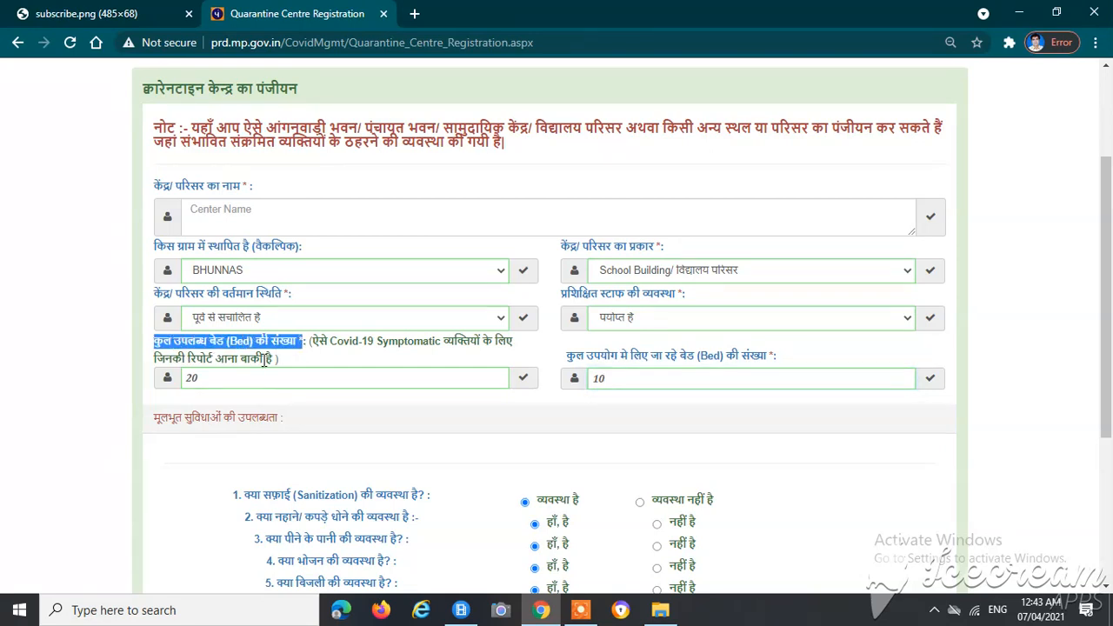
pyautogui.click(211, 376)
pyautogui.press('BackSpace')
pyautogui.press('BackSpace')
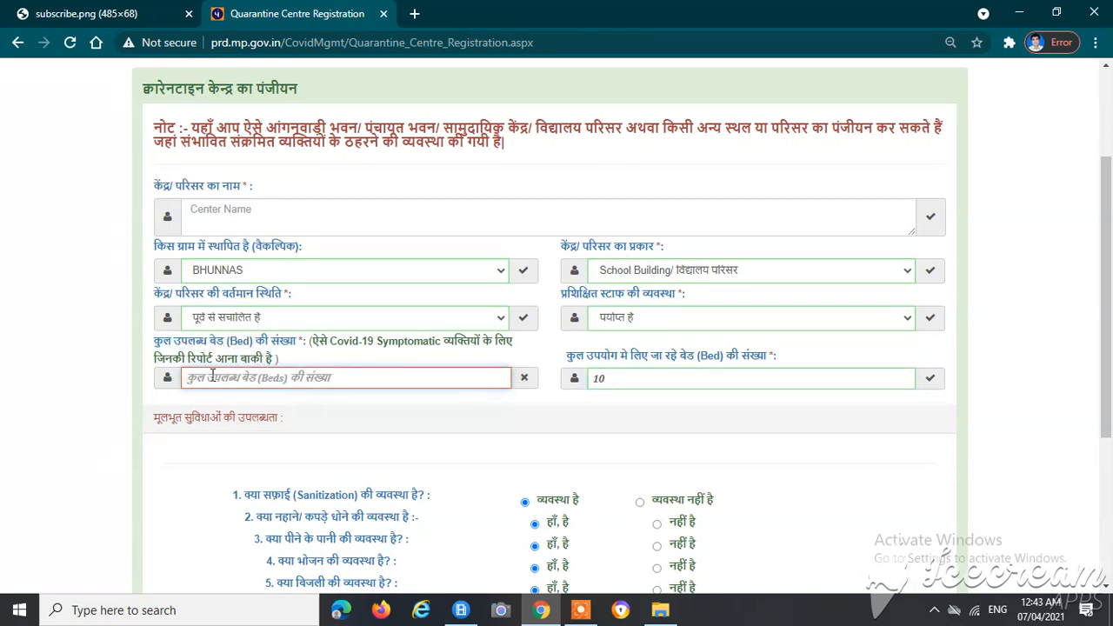
pyautogui.write('10')
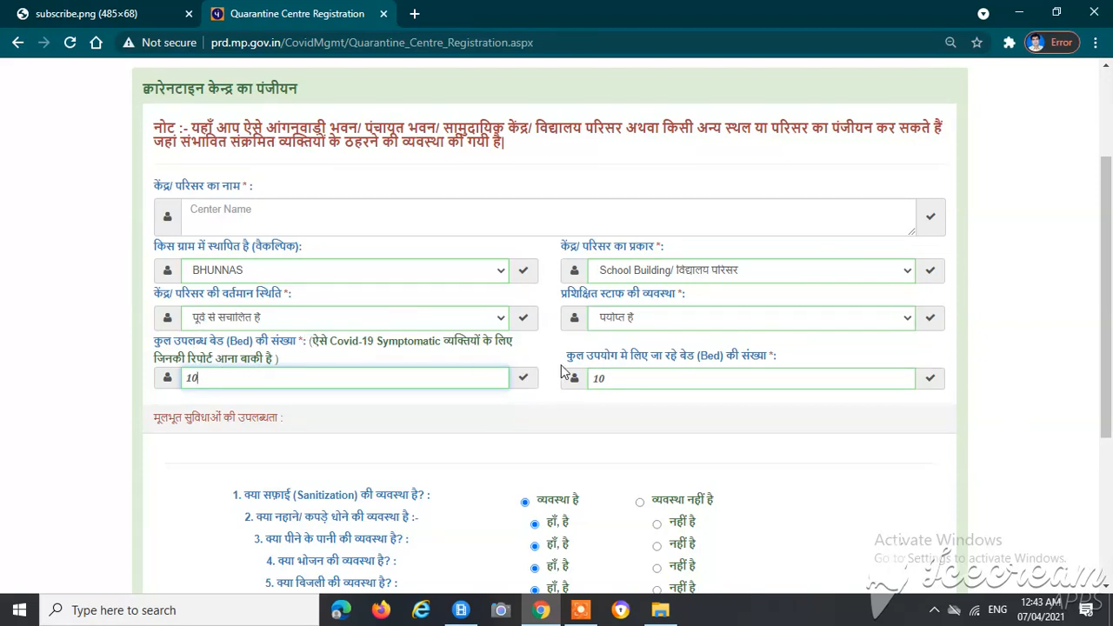
pyautogui.moveTo(563, 360); pyautogui.dragTo(687, 387)
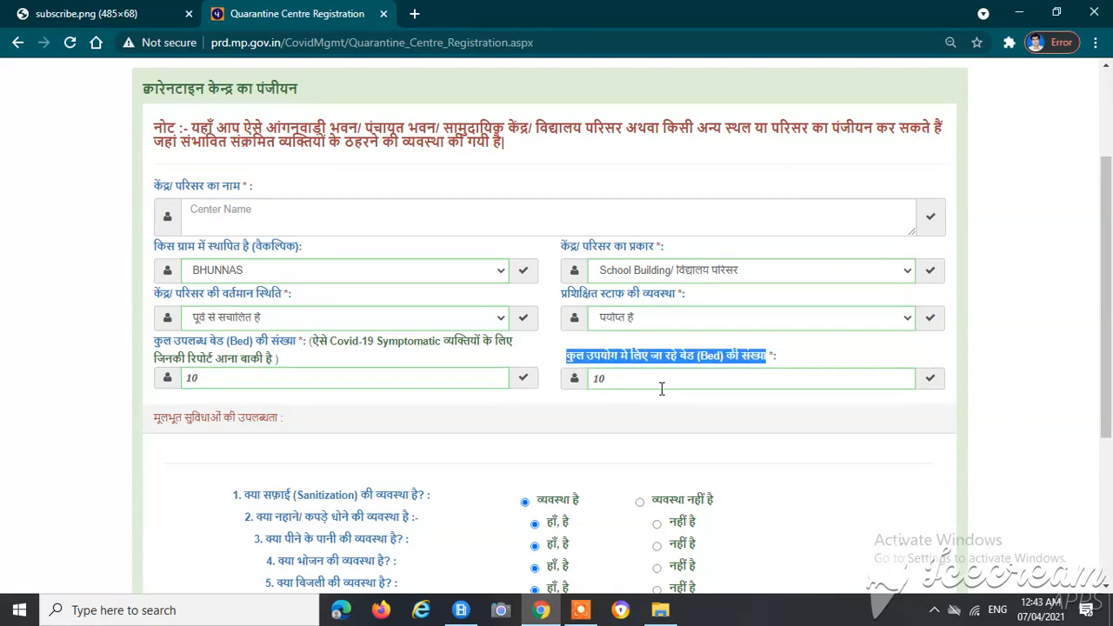
pyautogui.click(648, 385)
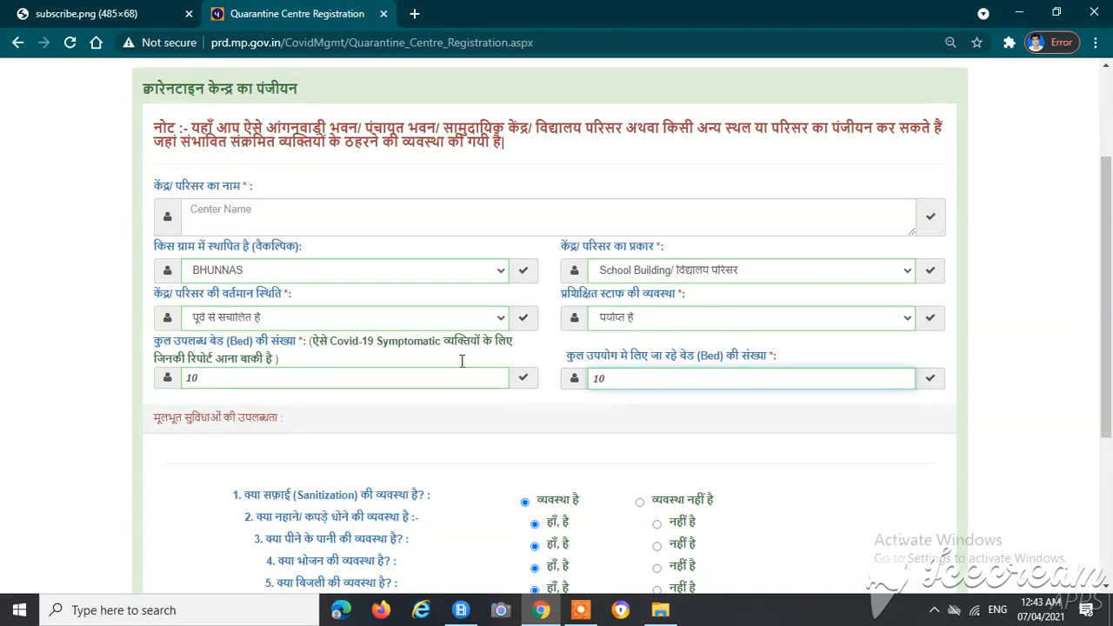
pyautogui.click(205, 379)
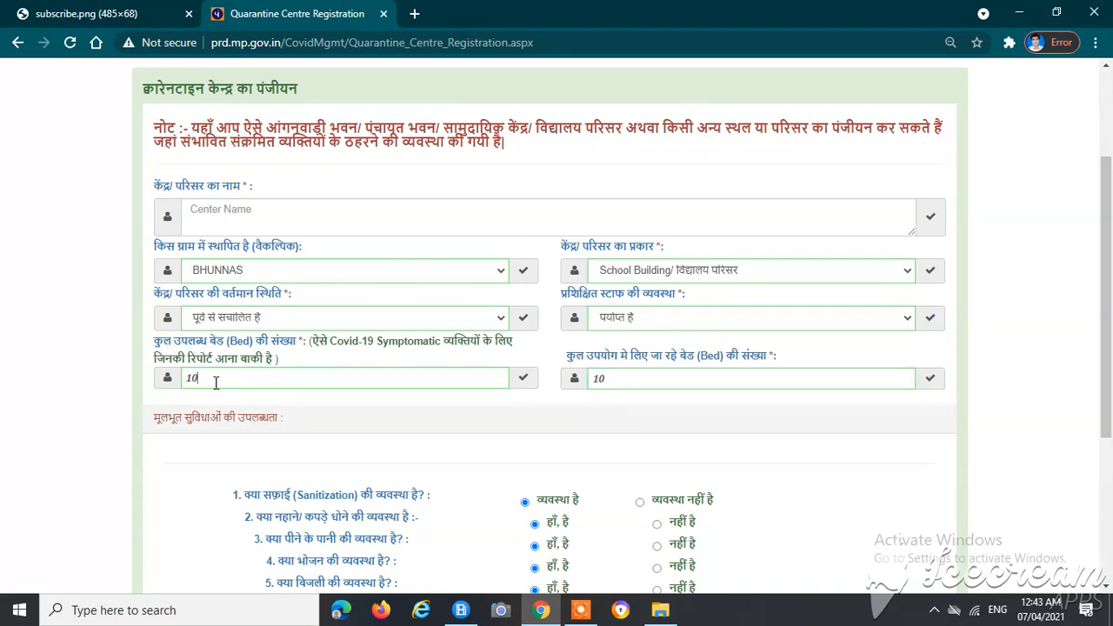
# Set the centre's current status back to प्रस्तावित है (proposed) and check the available beds entry.
pyautogui.click(220, 322)
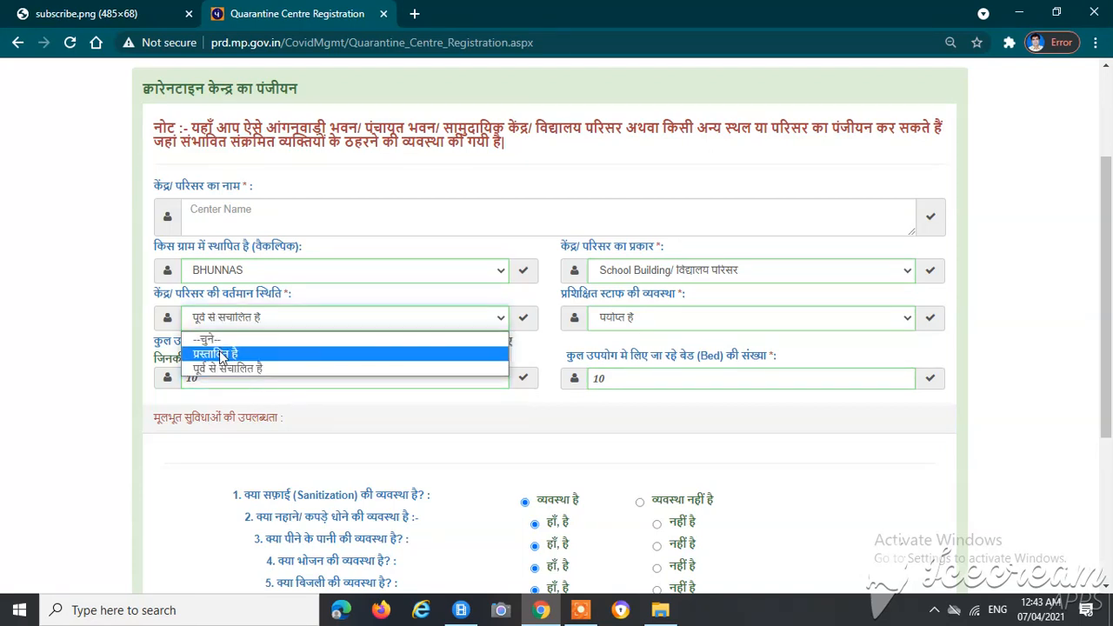
pyautogui.click(223, 355)
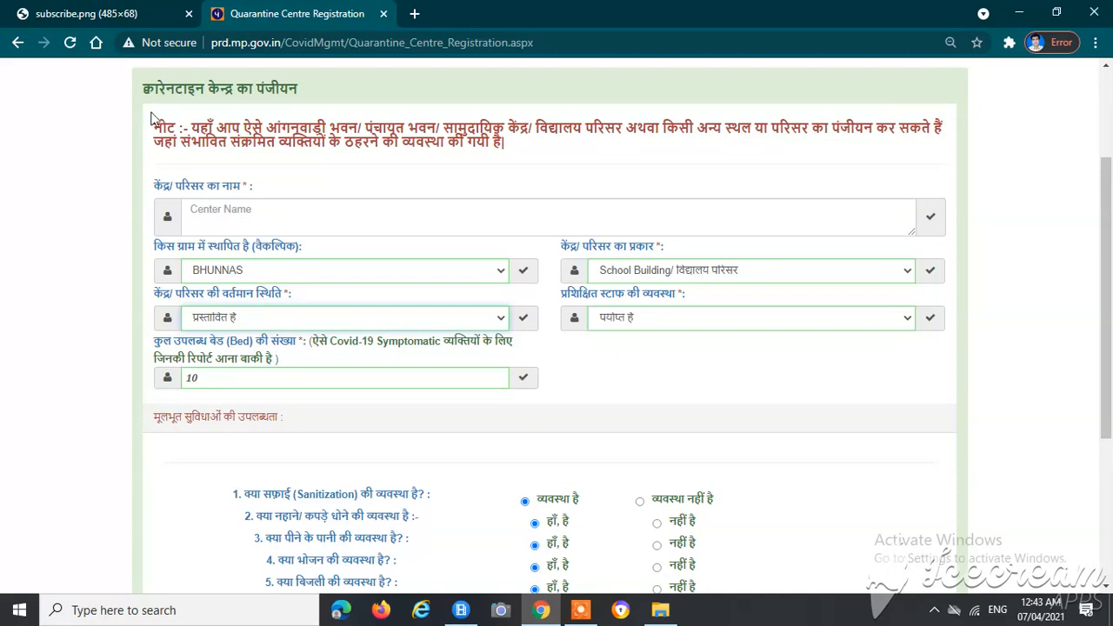
pyautogui.click(202, 381)
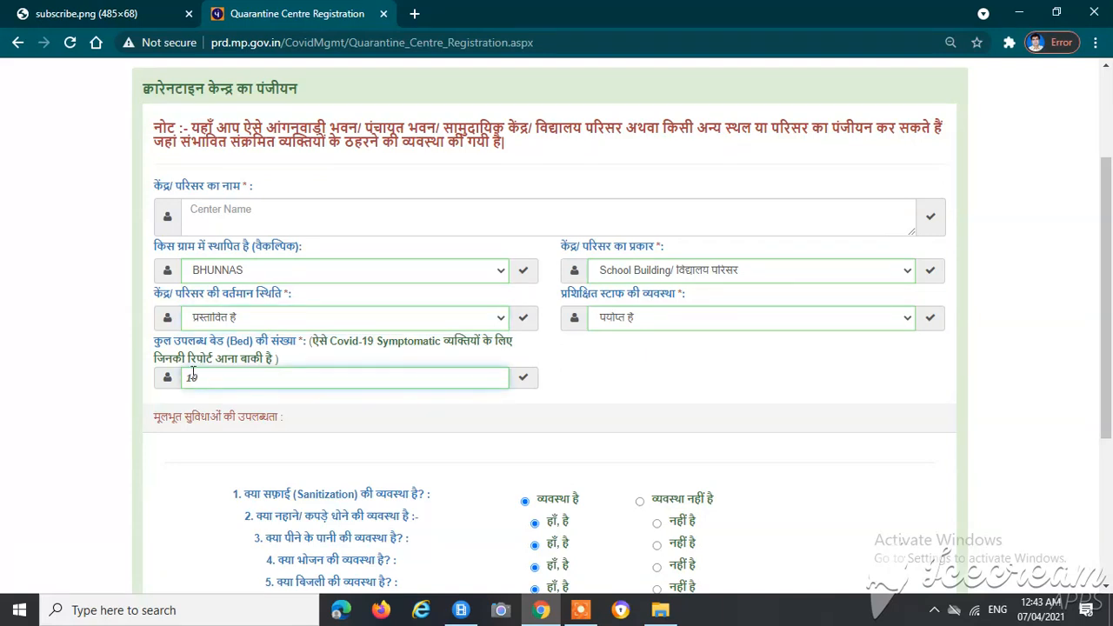
pyautogui.scroll(-1, 360, 423)
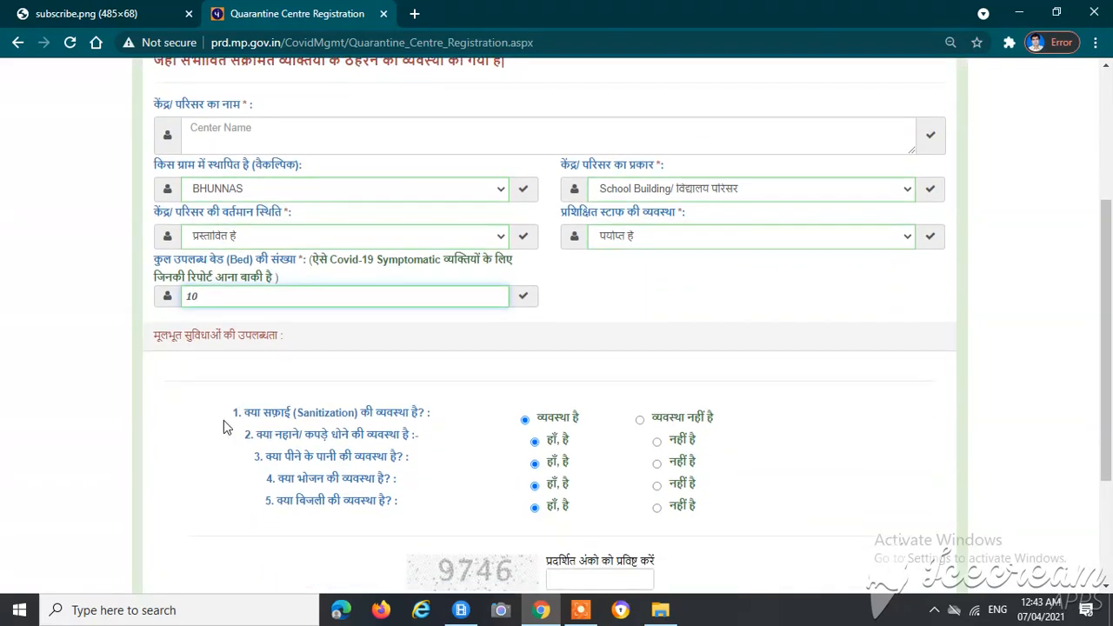
# Confirm व्यवस्था है for the sanitization facility and review the bathing, drinking water, food and electricity questions.
pyautogui.click(640, 420)
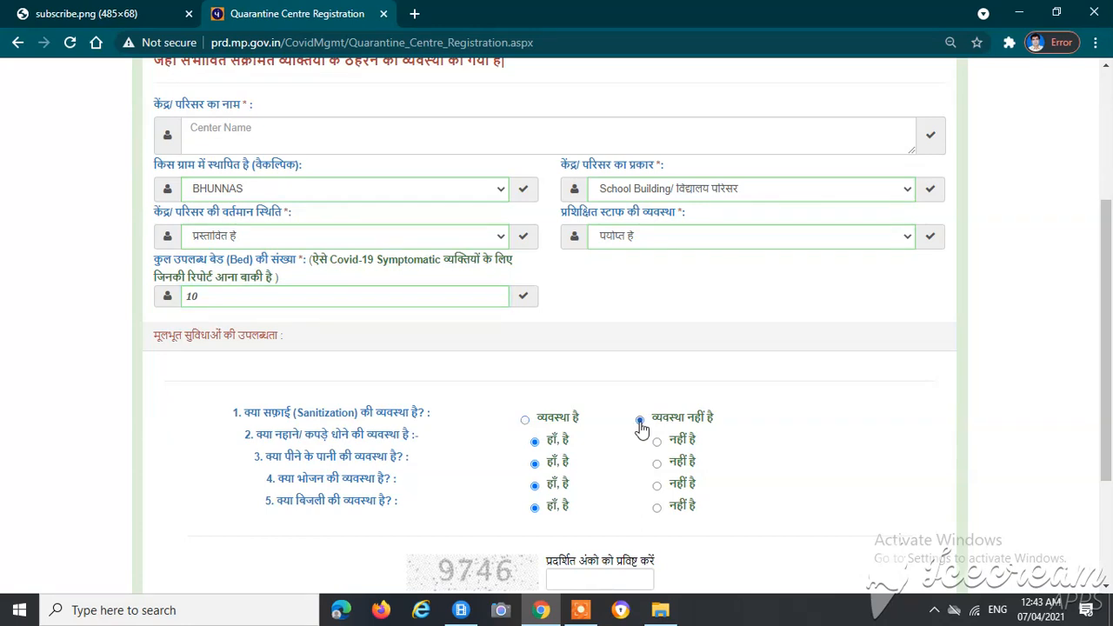
pyautogui.click(525, 421)
pyautogui.moveTo(247, 442); pyautogui.dragTo(442, 447)
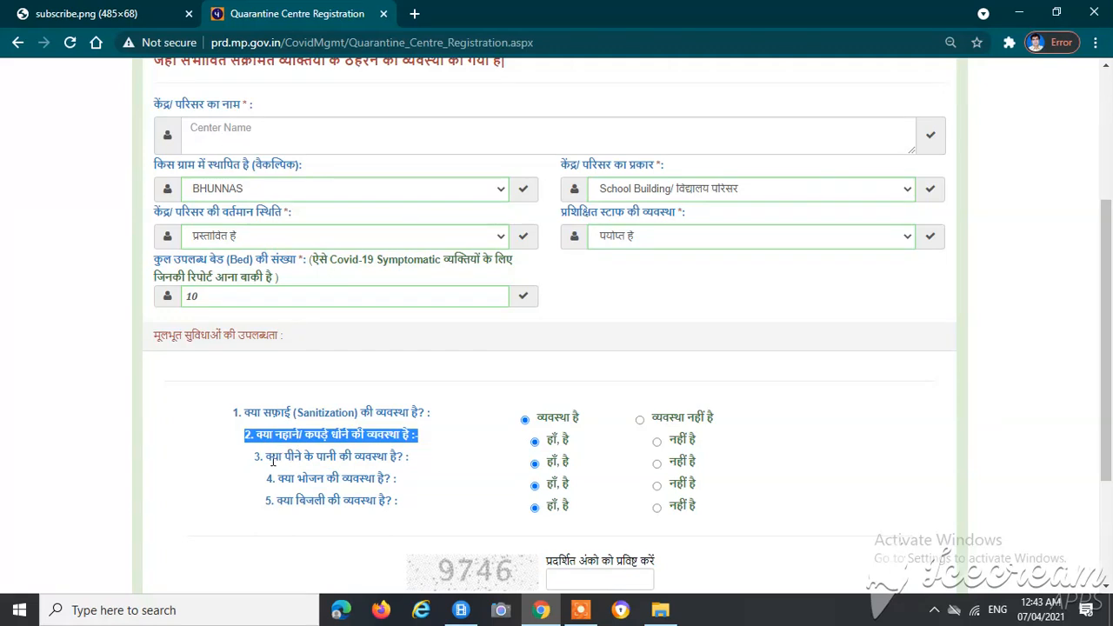
pyautogui.moveTo(272, 461); pyautogui.dragTo(424, 467)
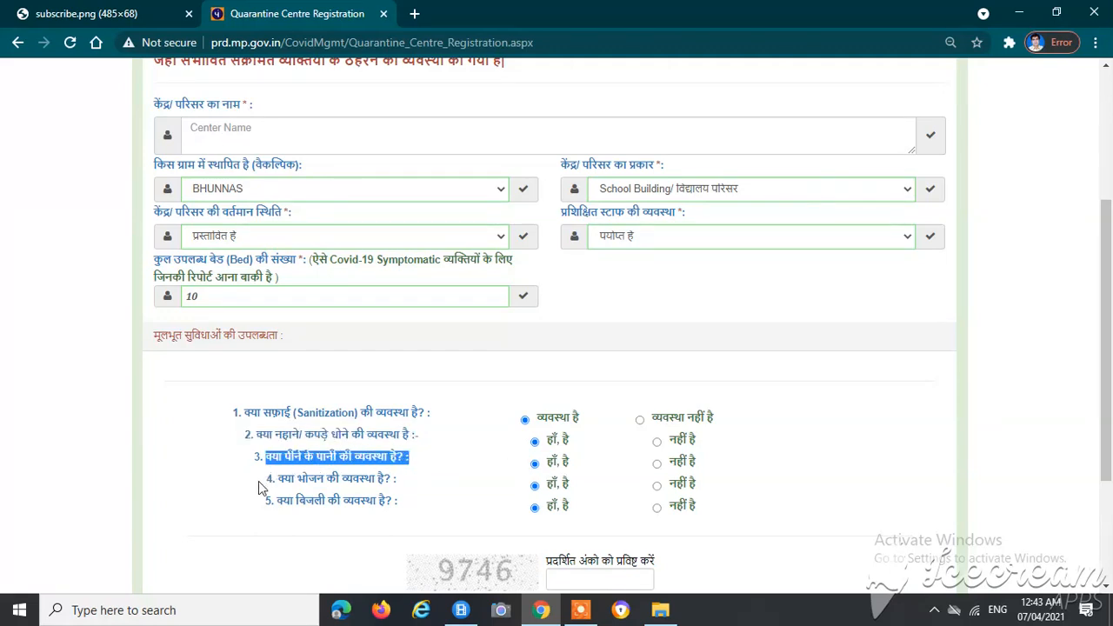
pyautogui.moveTo(277, 482); pyautogui.dragTo(427, 483)
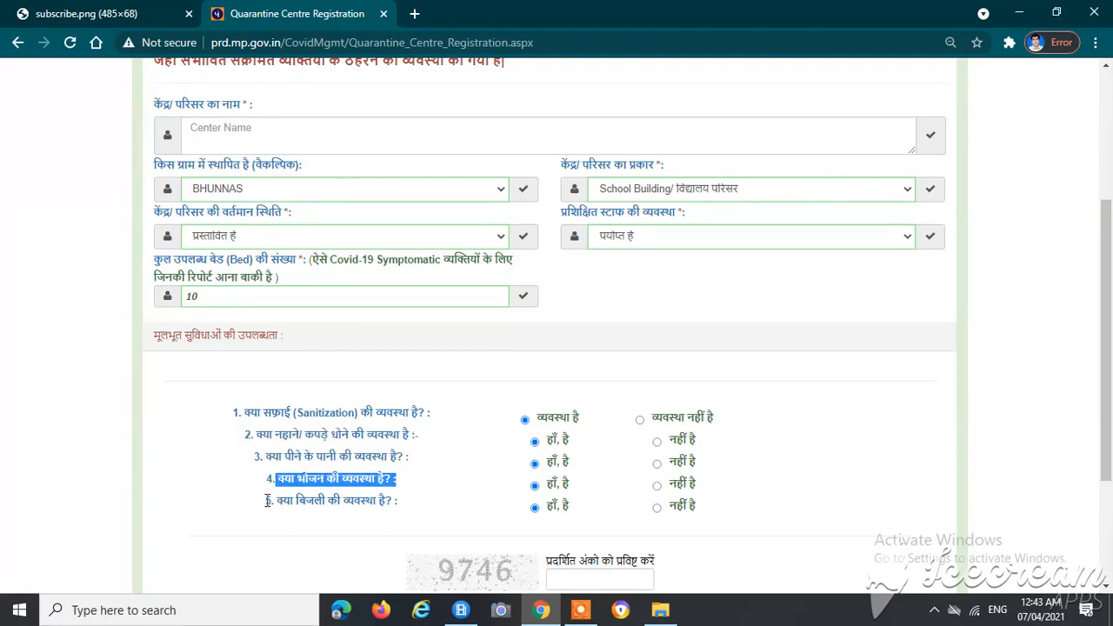
pyautogui.moveTo(266, 502); pyautogui.dragTo(441, 508)
pyautogui.scroll(-1, 544, 513)
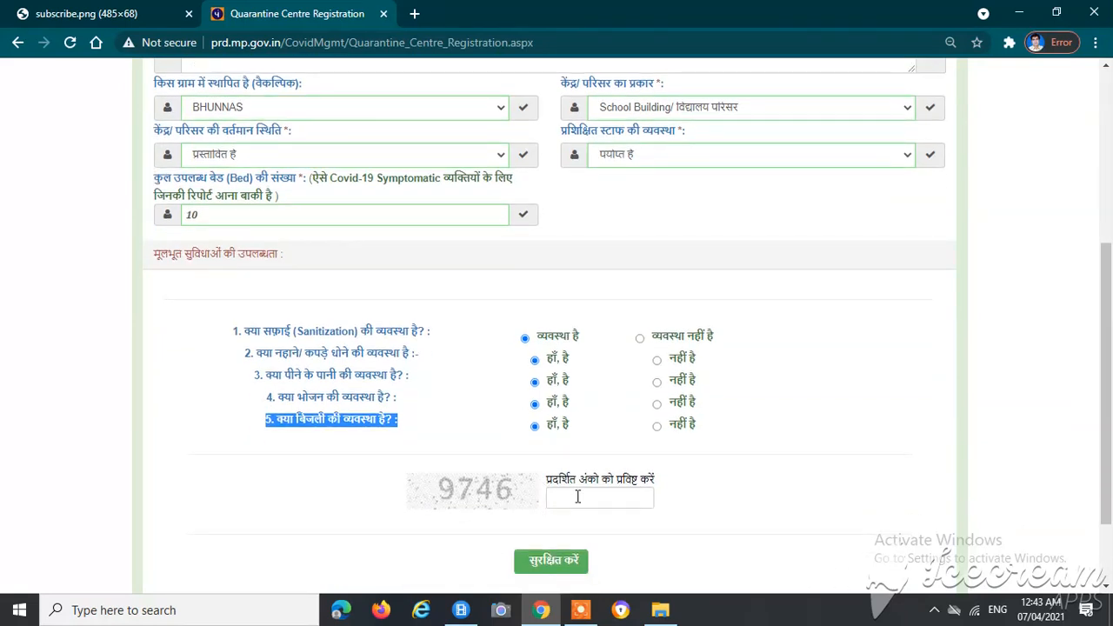
# Check the completed entries for GOVT MIDDILE SCHOOL BHUNNAS, enter the displayed captcha code and save the quarantine centre registration.
pyautogui.click(553, 565)
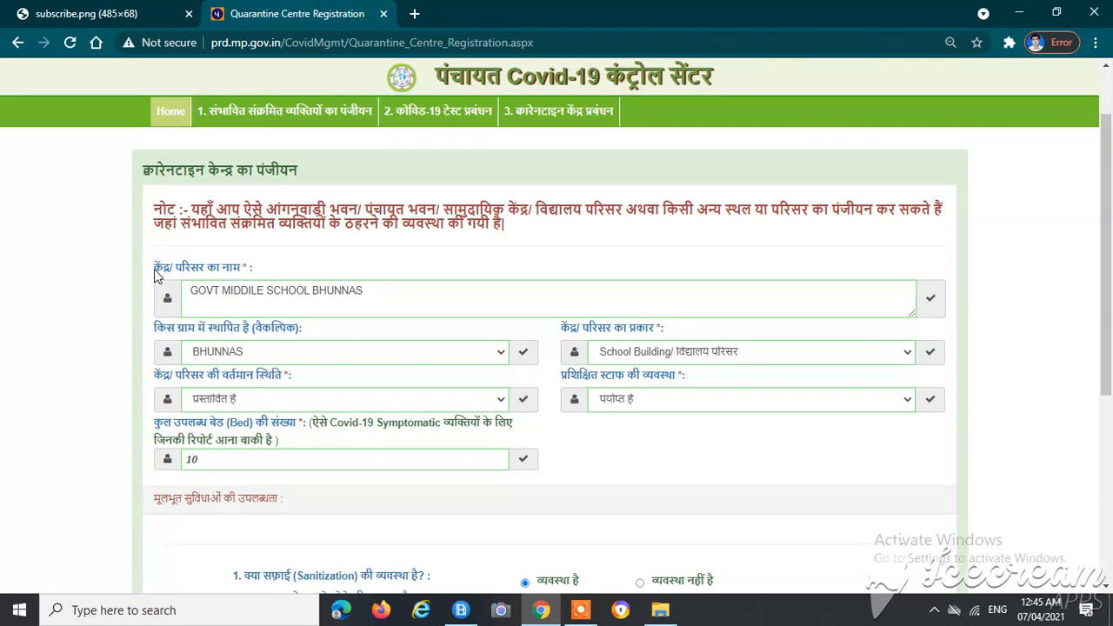
pyautogui.moveTo(156, 274); pyautogui.dragTo(251, 272)
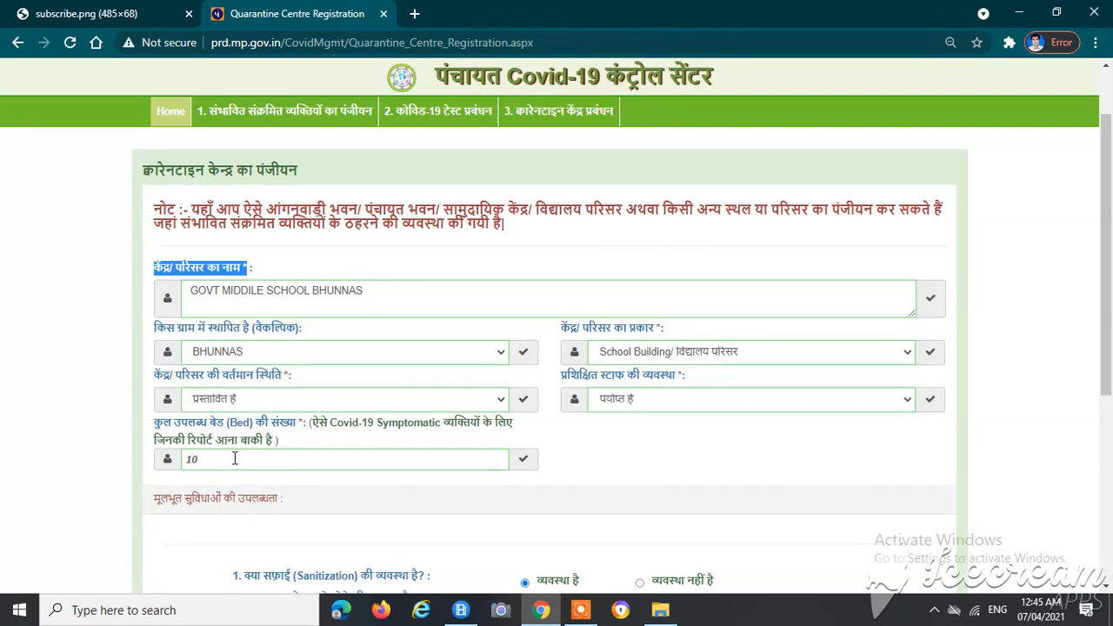
pyautogui.scroll(-3, 232, 456)
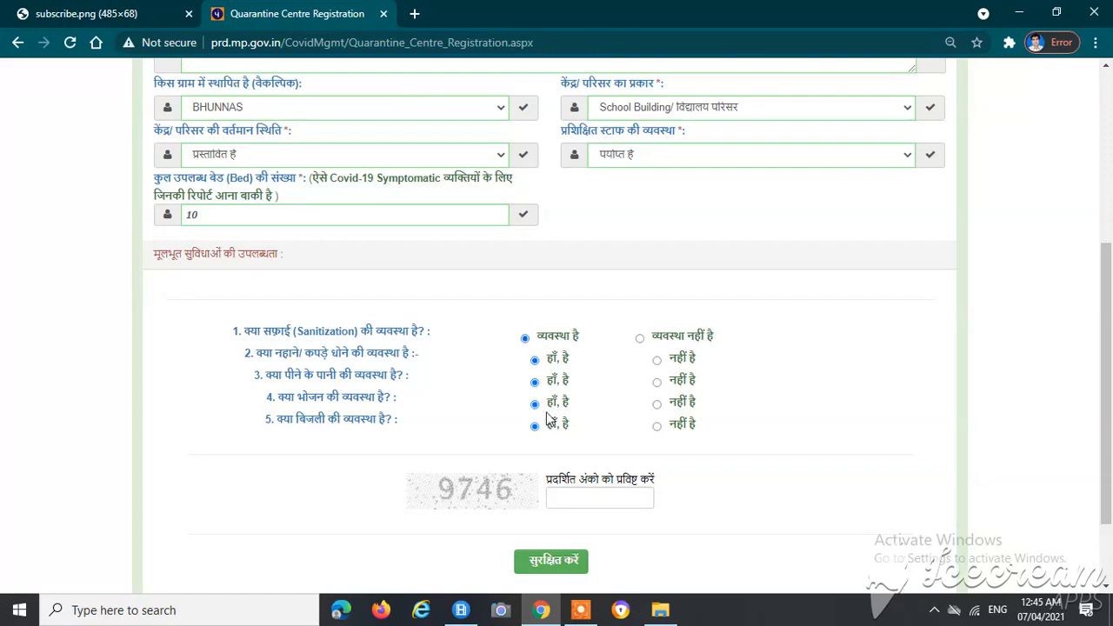
pyautogui.scroll(-2, 475, 490)
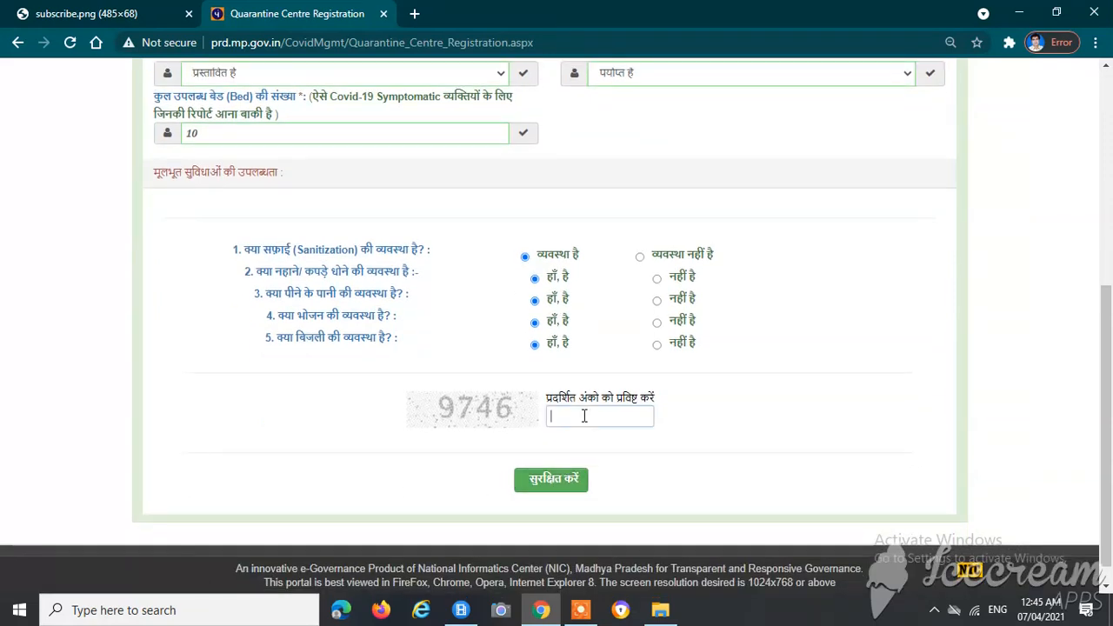
pyautogui.click(585, 416)
pyautogui.write('9746')
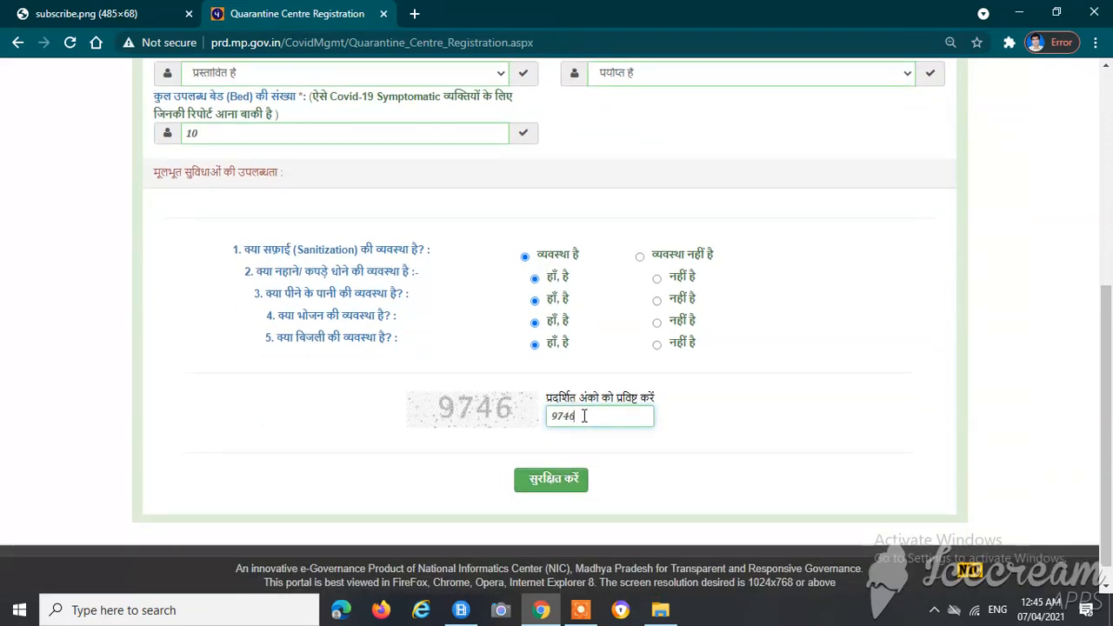
pyautogui.click(553, 488)
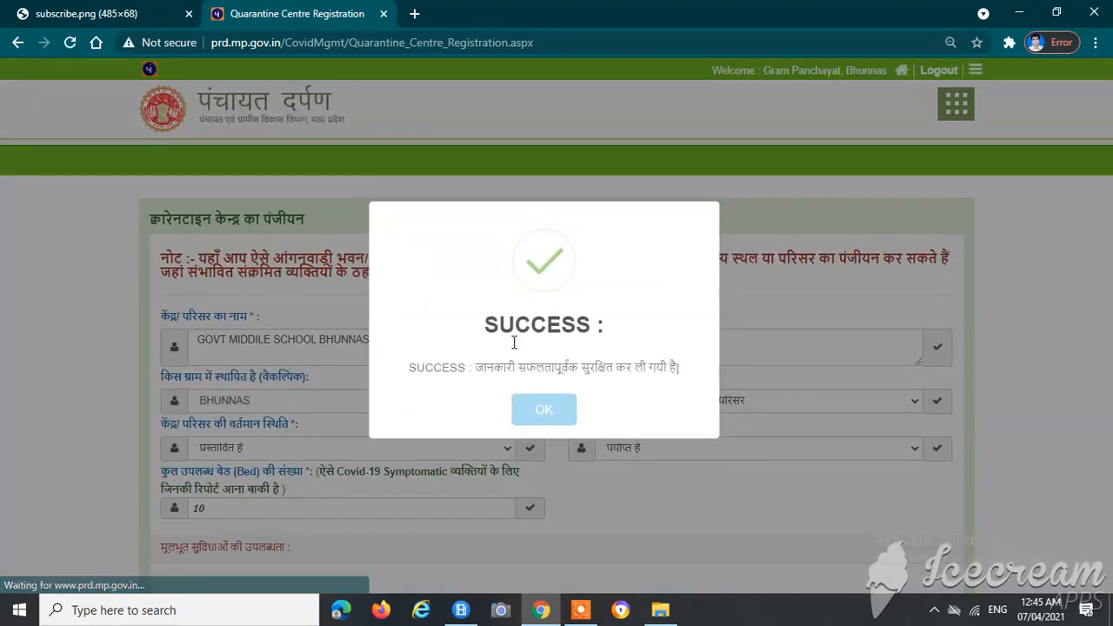
pyautogui.moveTo(411, 368); pyautogui.dragTo(684, 373)
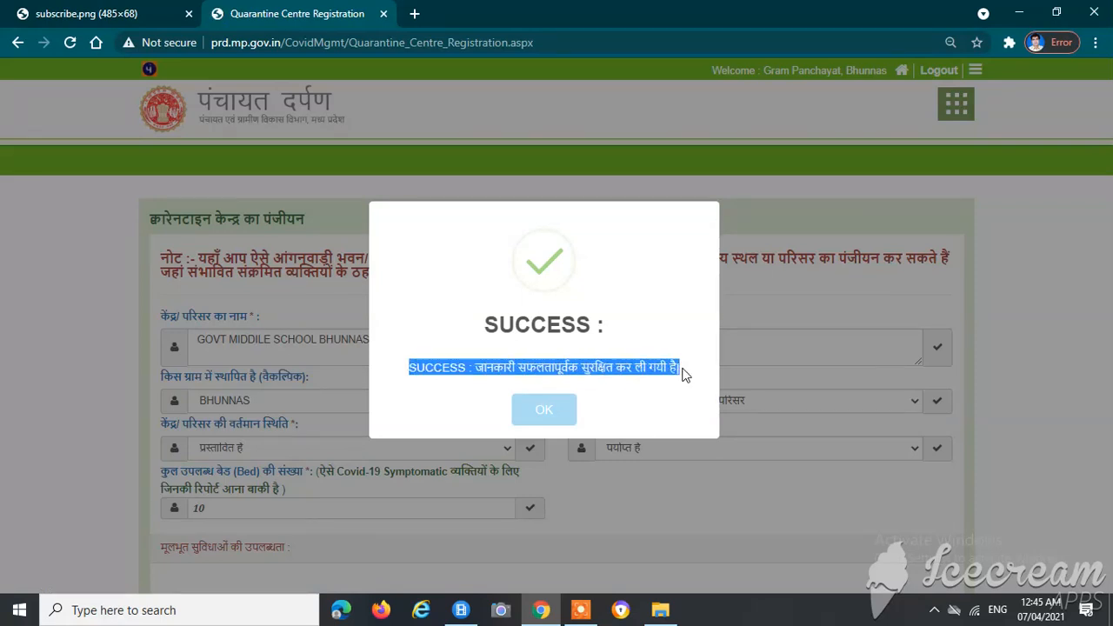
pyautogui.click(545, 412)
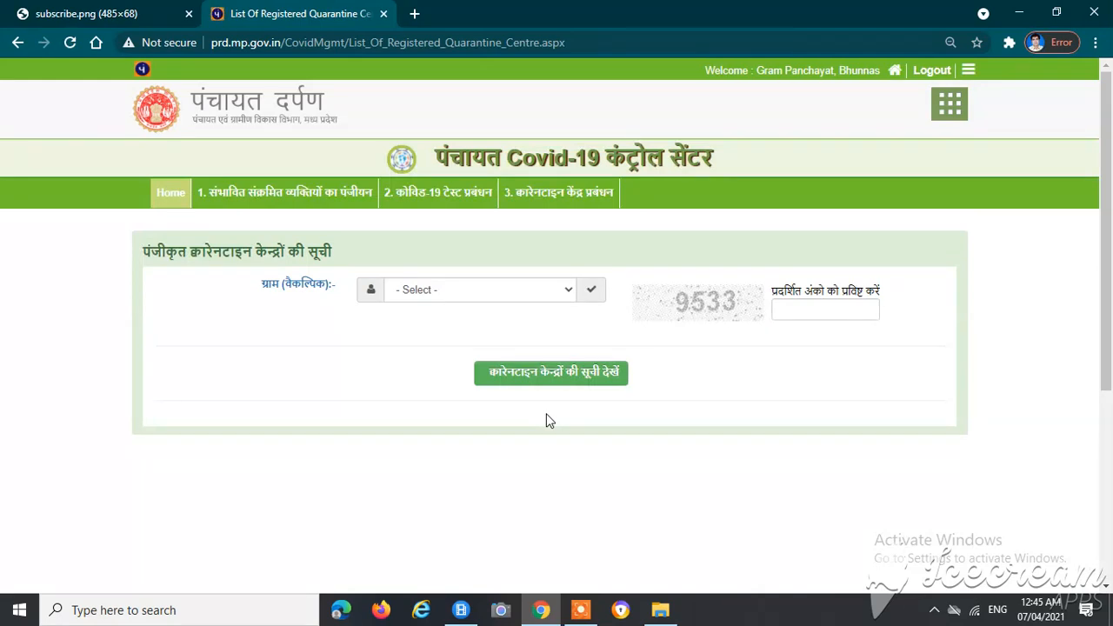
# Open the list of registered quarantine centres and request it for the village BHUNNAS, entering the displayed captcha code.
pyautogui.moveTo(564, 196)
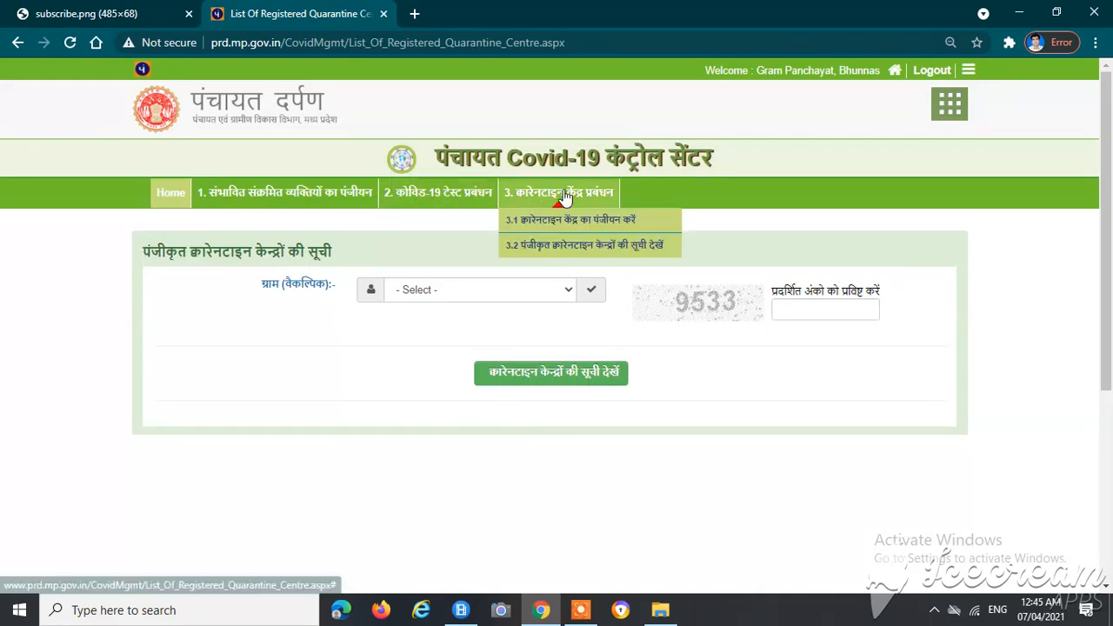
pyautogui.click(586, 246)
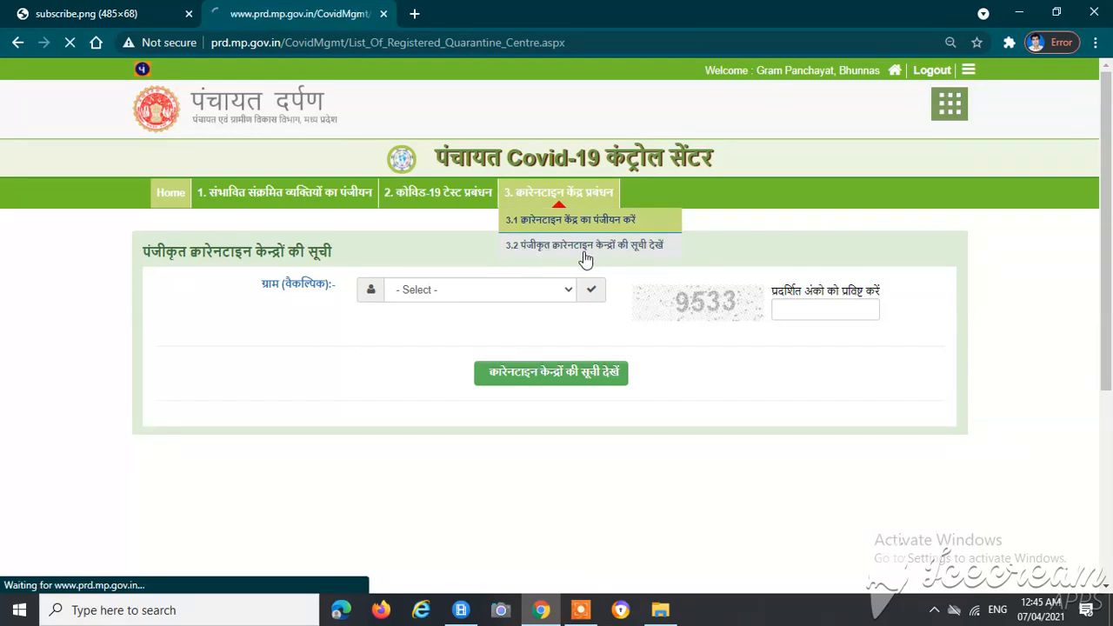
pyautogui.click(470, 292)
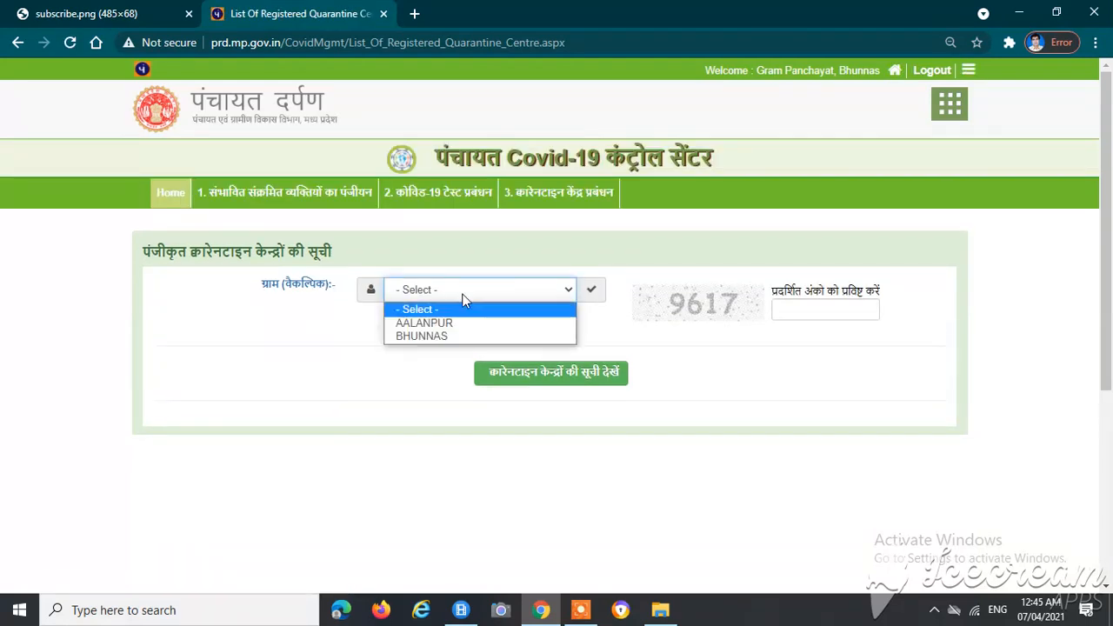
pyautogui.click(456, 331)
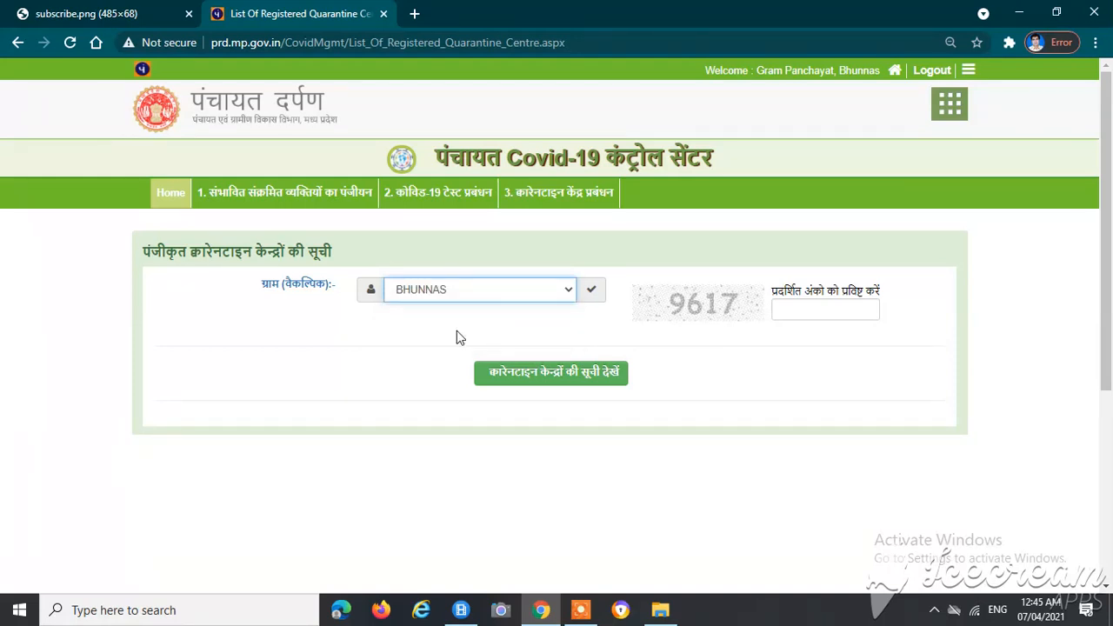
pyautogui.click(785, 311)
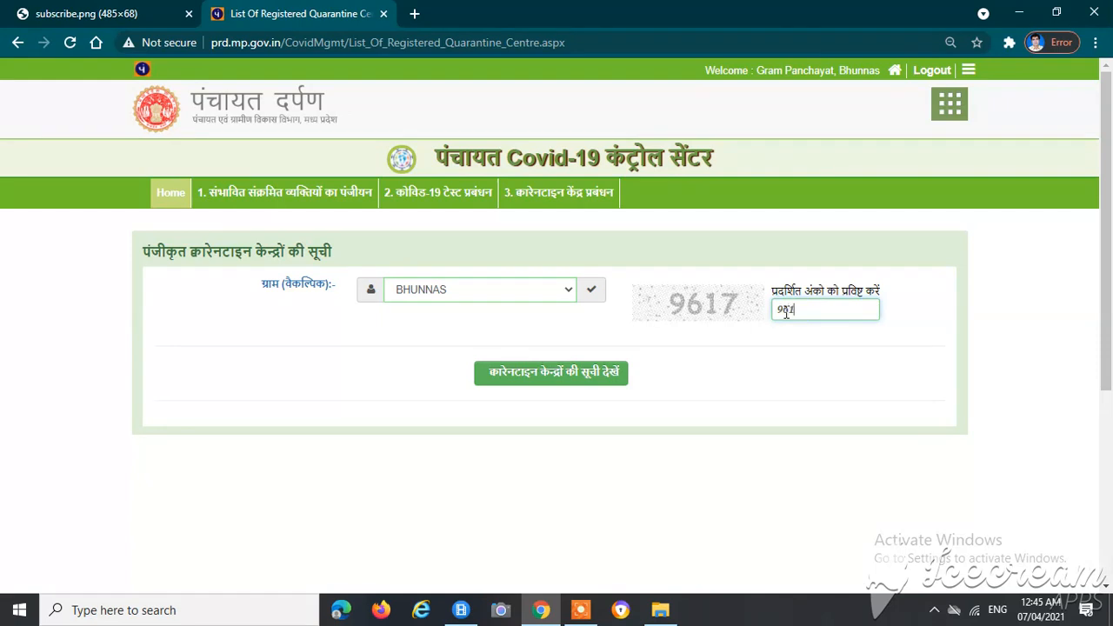
pyautogui.click(520, 383)
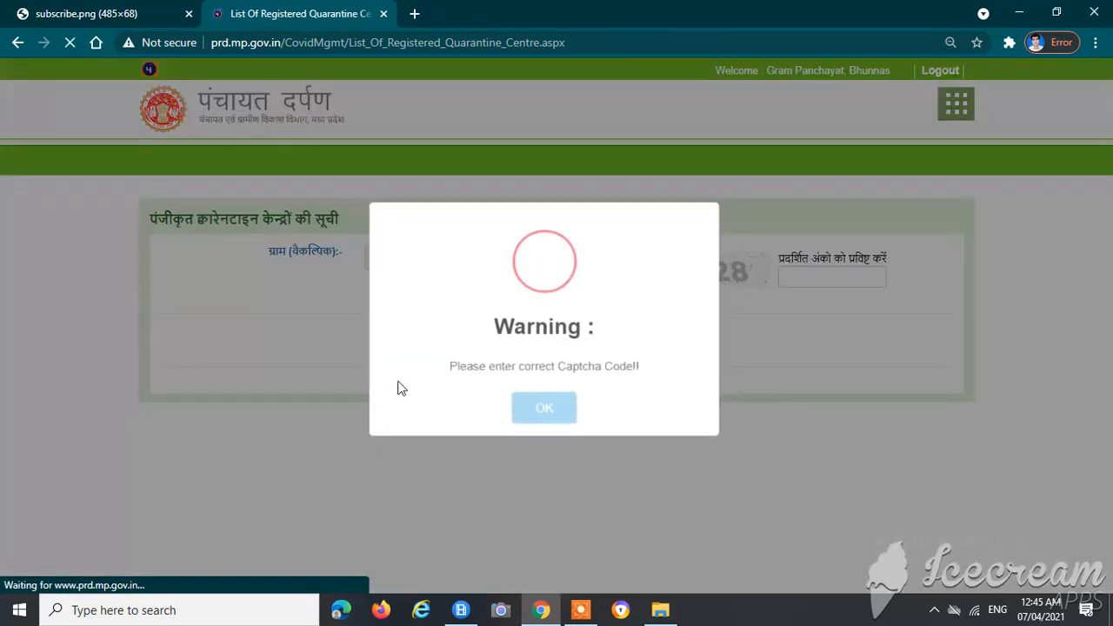
pyautogui.click(523, 420)
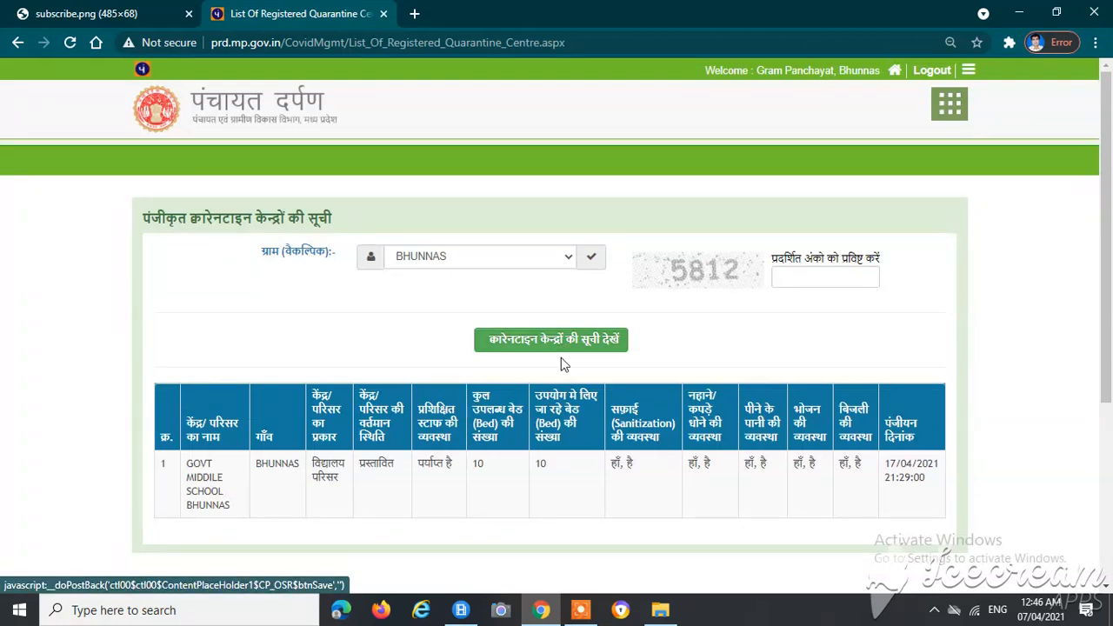
# Review the registered centre's row, from its name, village, type and status to its staff, beds, facilities and registration date.
pyautogui.scroll(-1, 354, 384)
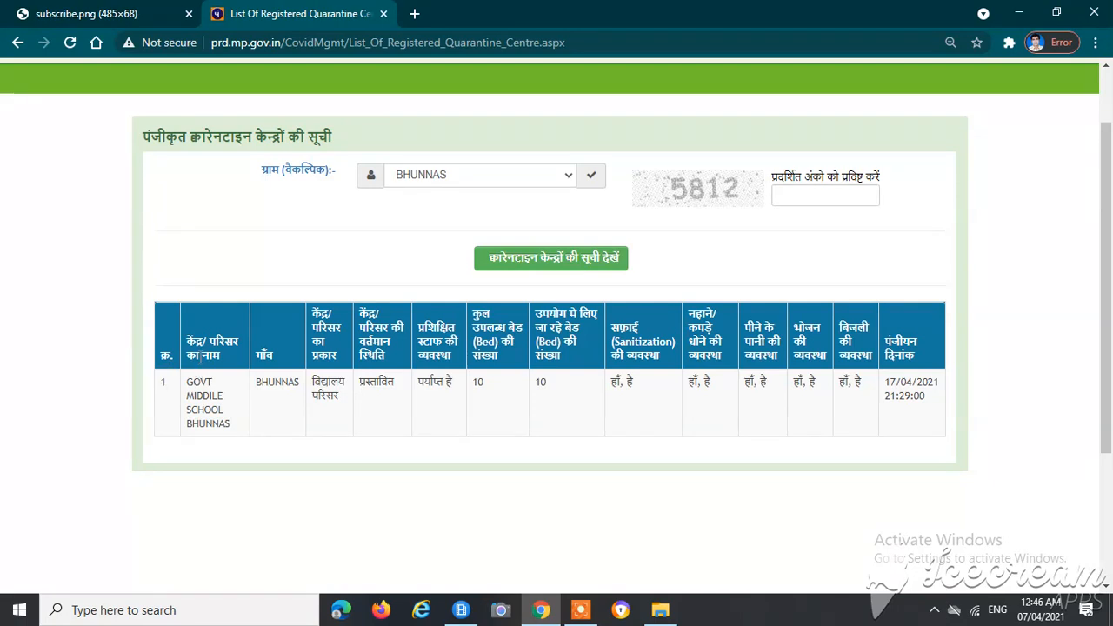
pyautogui.moveTo(186, 381); pyautogui.dragTo(230, 426)
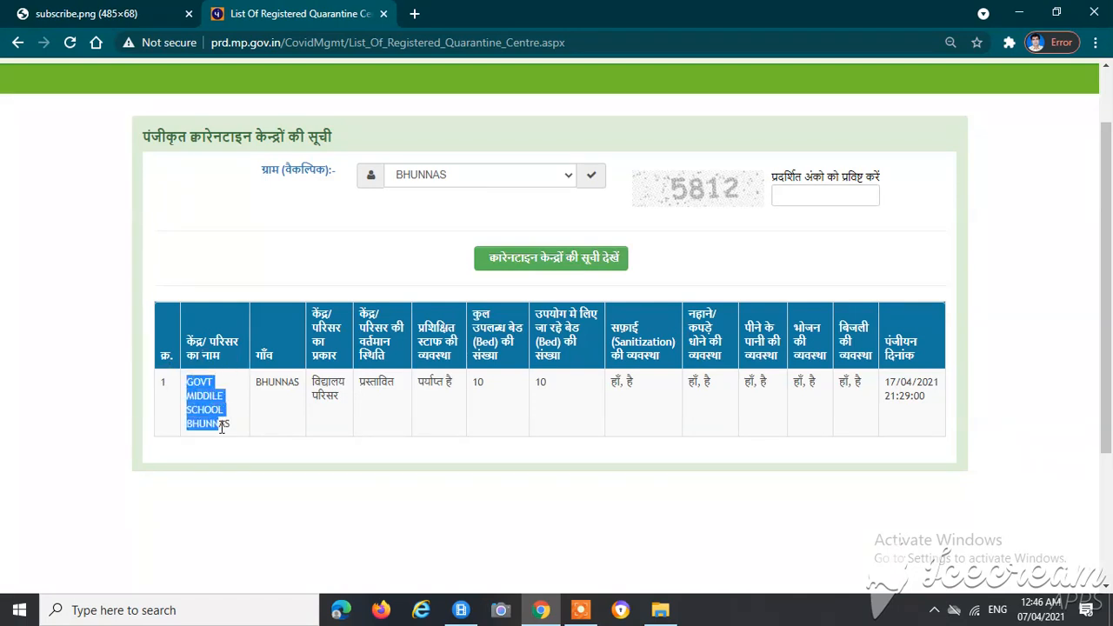
pyautogui.doubleClick(278, 381)
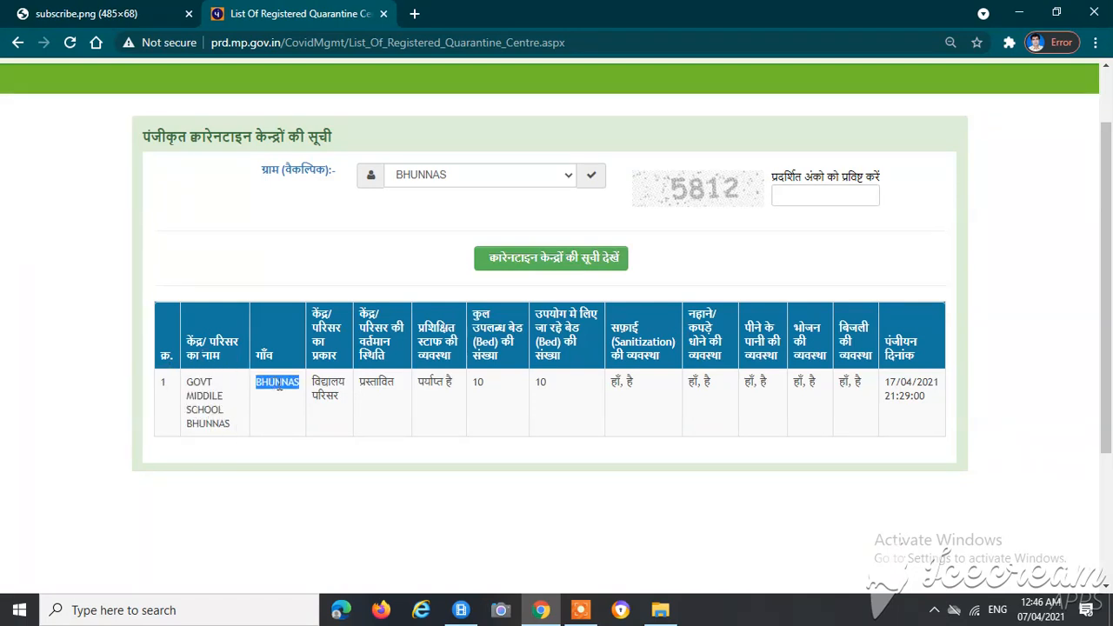
pyautogui.tripleClick(329, 380)
pyautogui.click(363, 381)
pyautogui.doubleClick(372, 384)
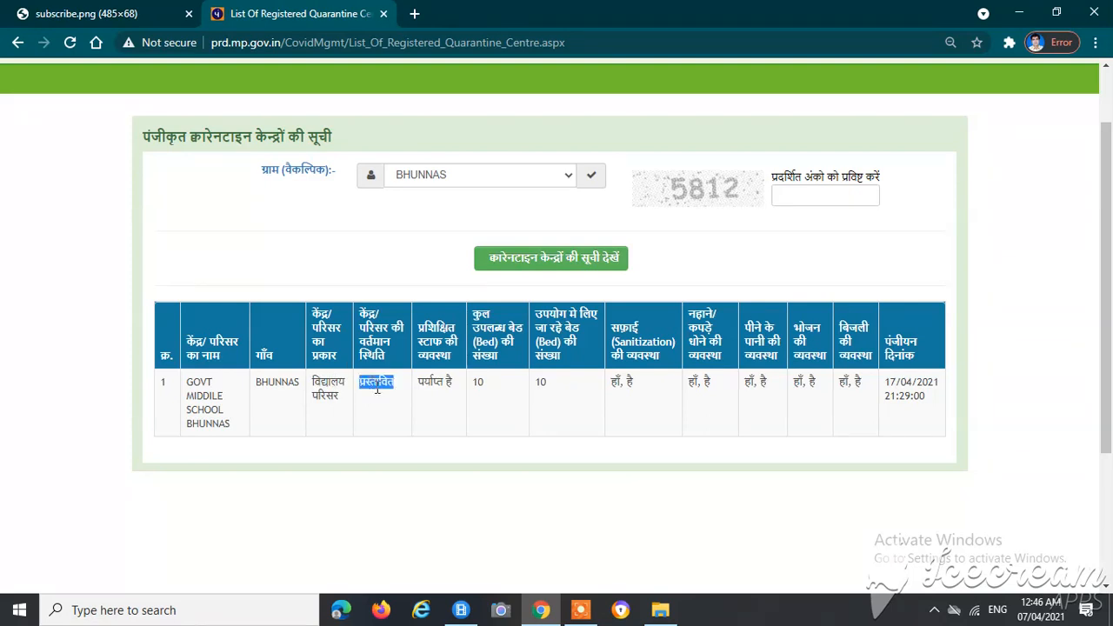
pyautogui.doubleClick(431, 381)
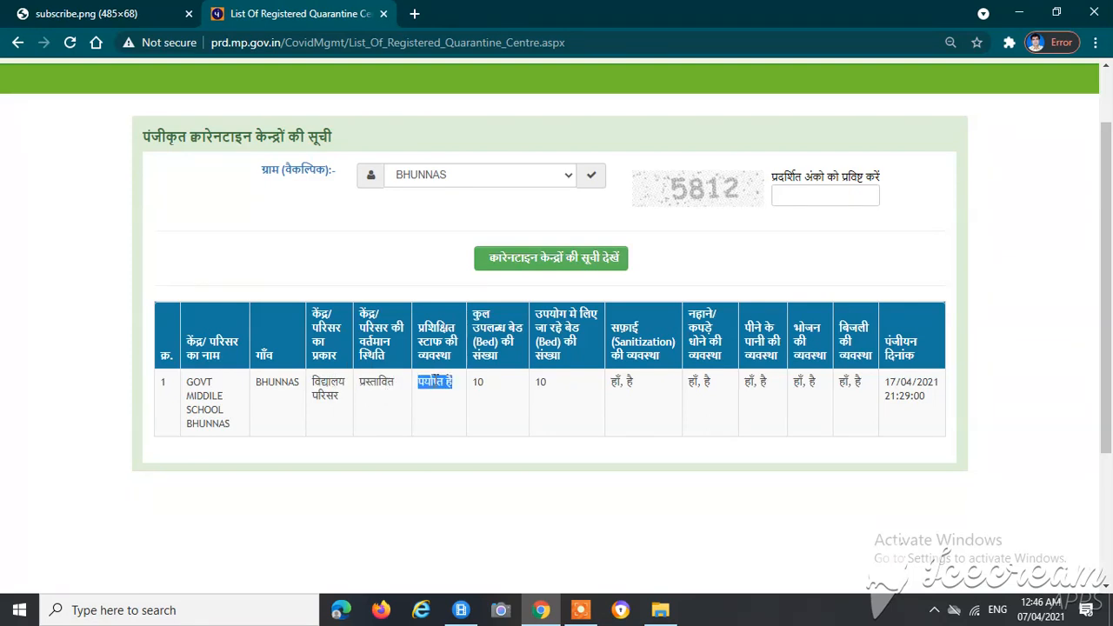
pyautogui.click(479, 349)
pyautogui.doubleClick(478, 383)
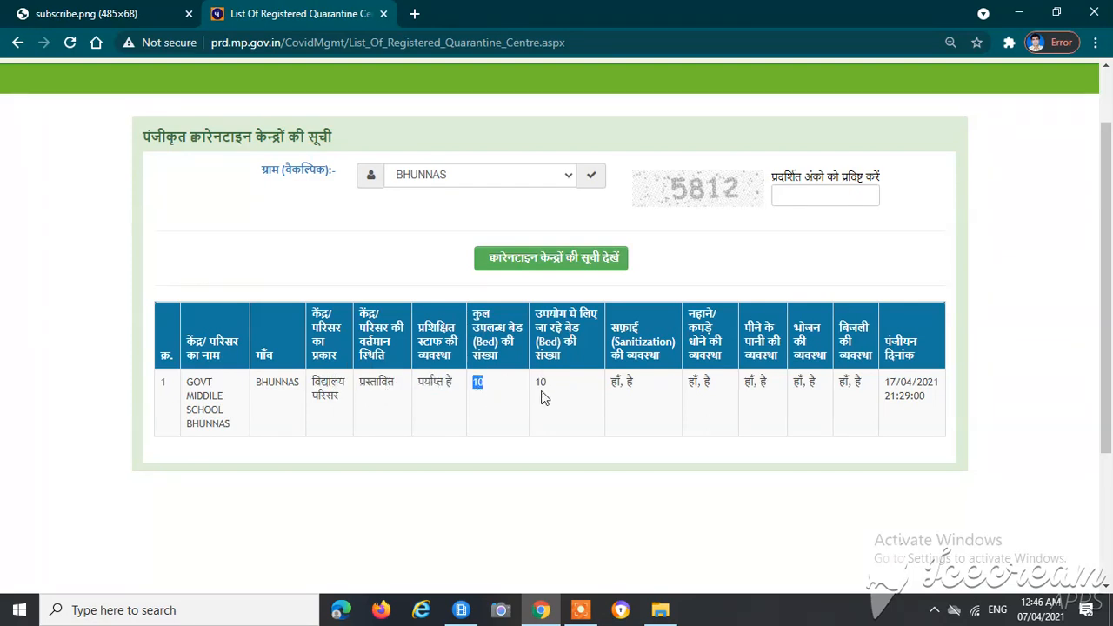
pyautogui.click(539, 385)
pyautogui.doubleClick(693, 382)
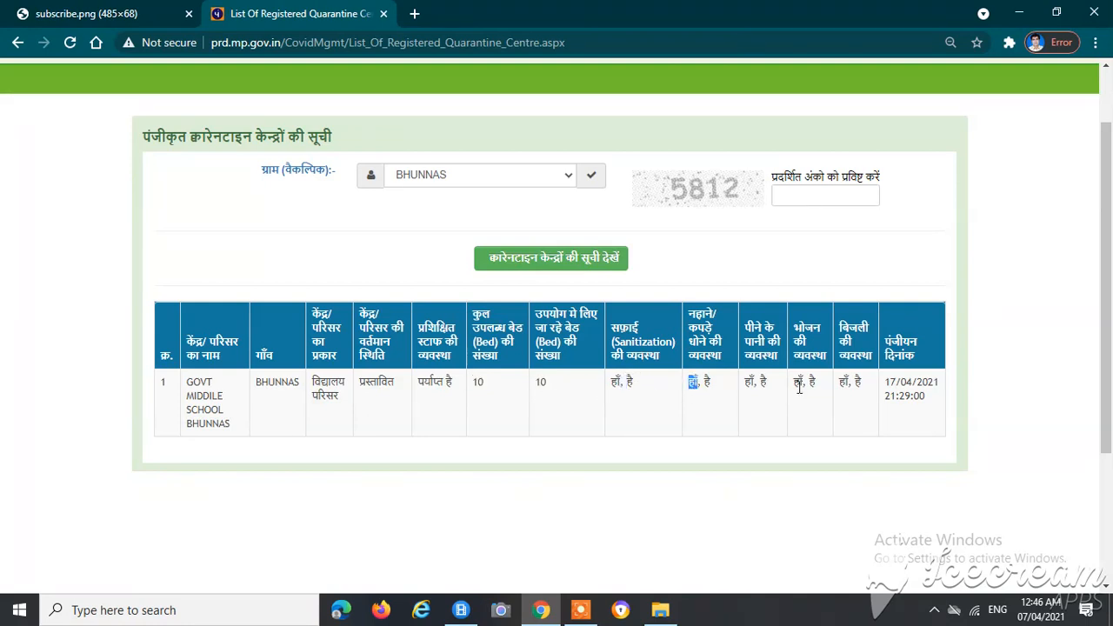
pyautogui.click(748, 387)
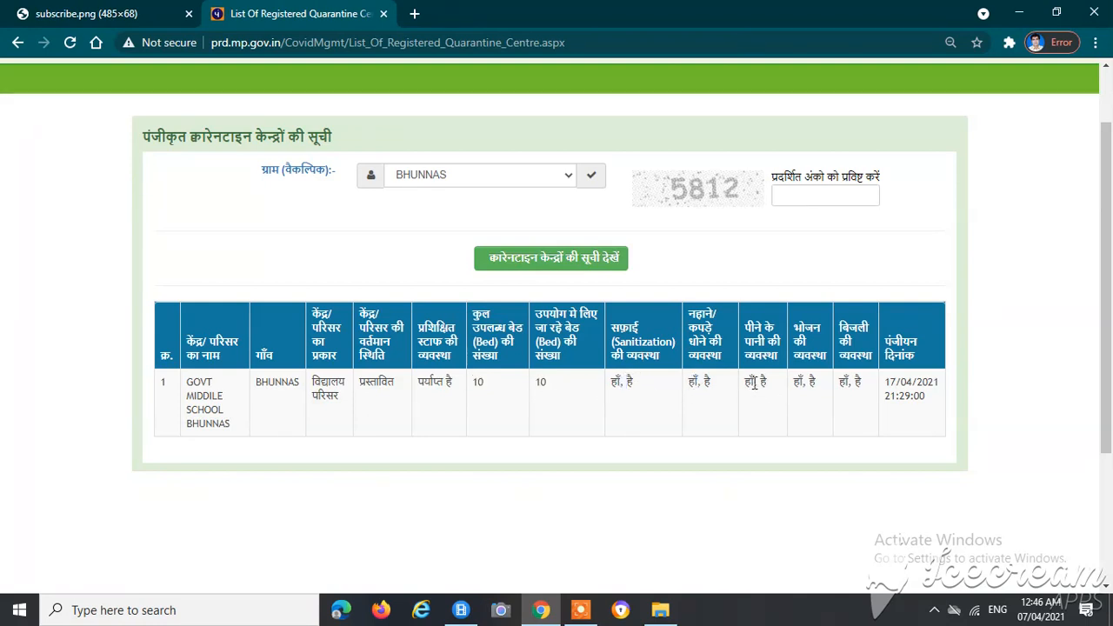
pyautogui.tripleClick(909, 389)
pyautogui.scroll(1, 447, 323)
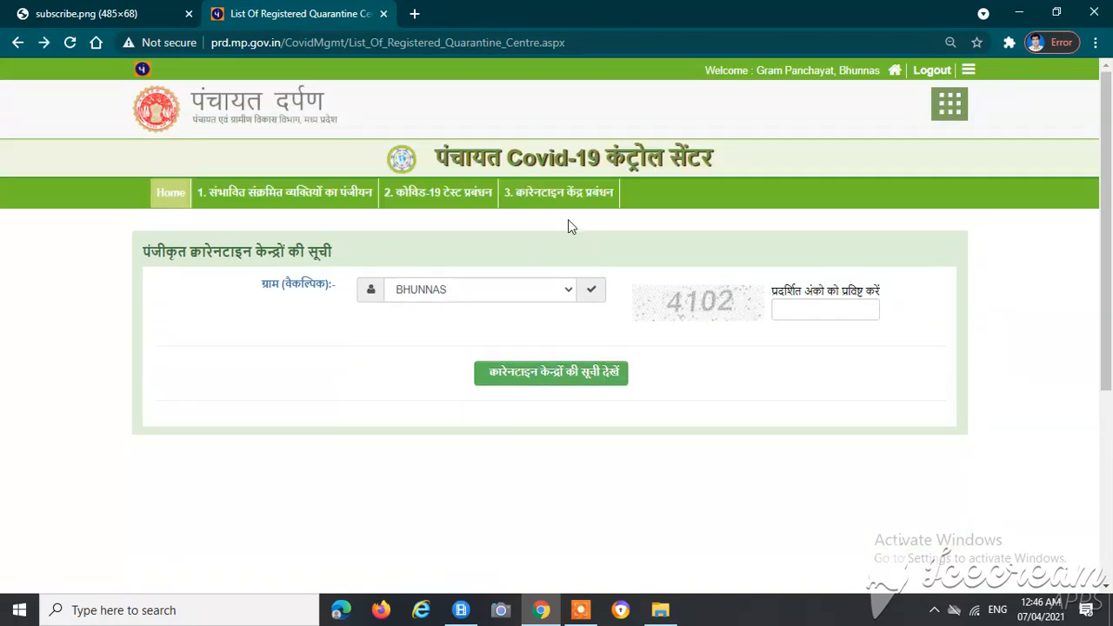
pyautogui.moveTo(224, 201)
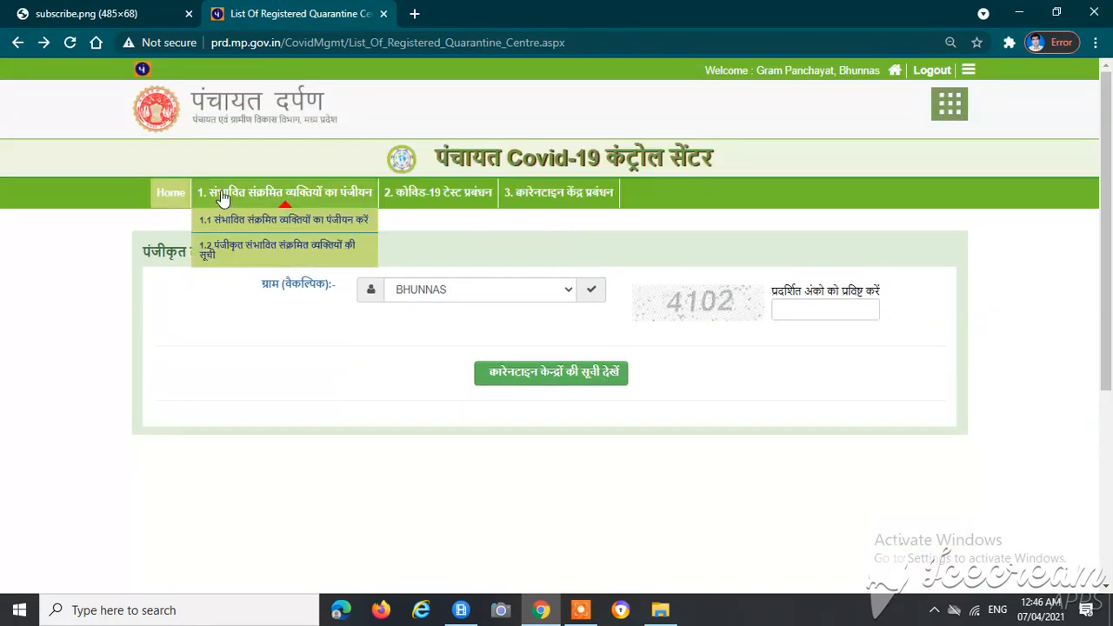
pyautogui.moveTo(557, 196)
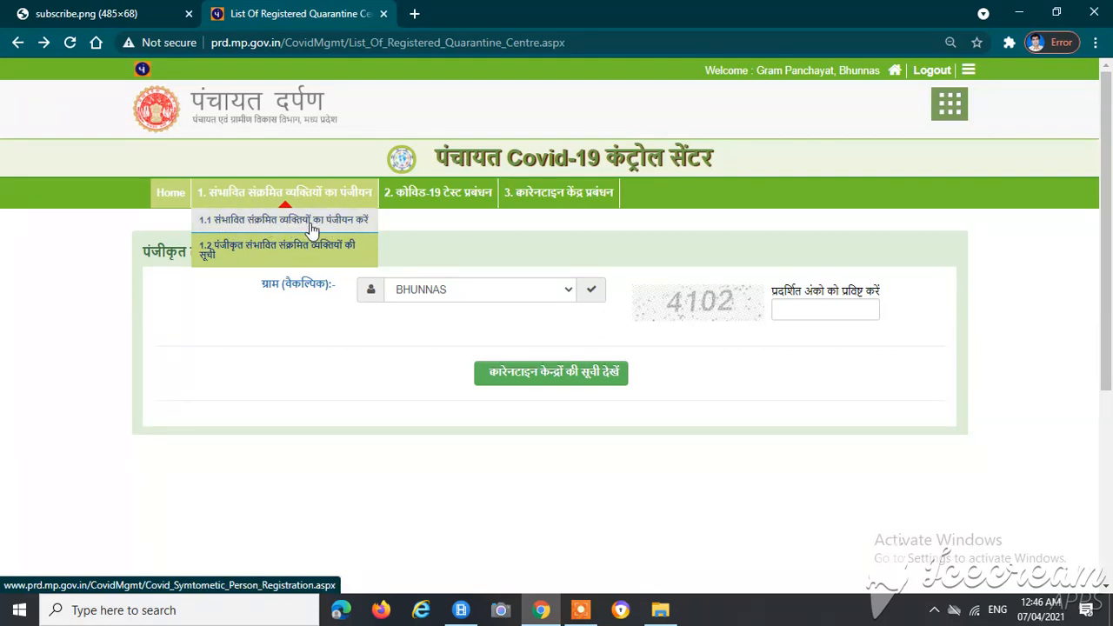
pyautogui.moveTo(443, 195)
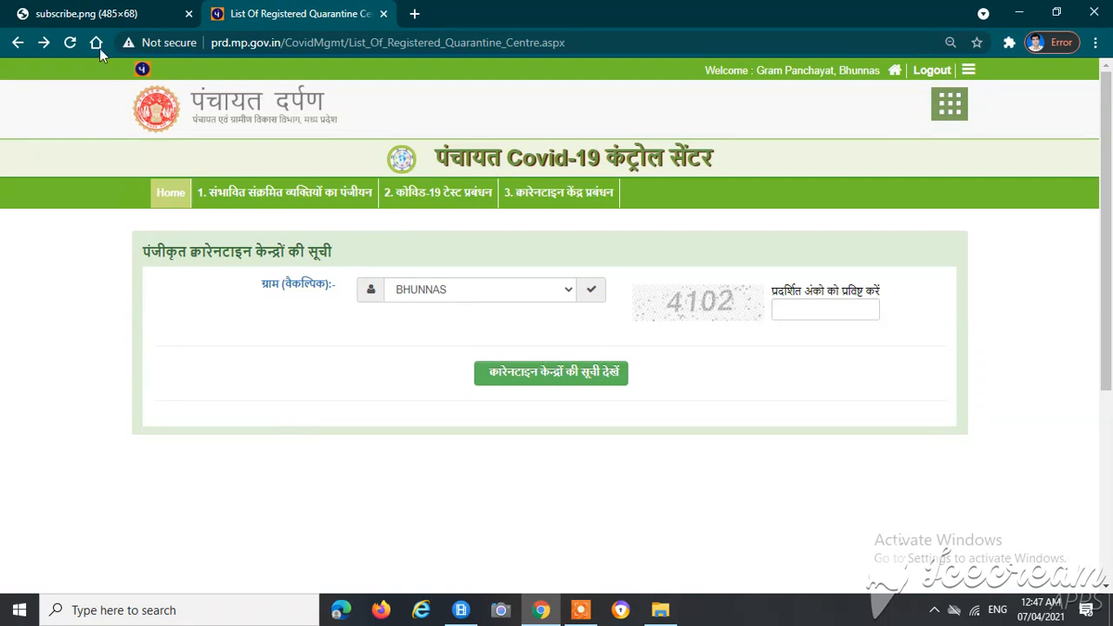
pyautogui.click(70, 14)
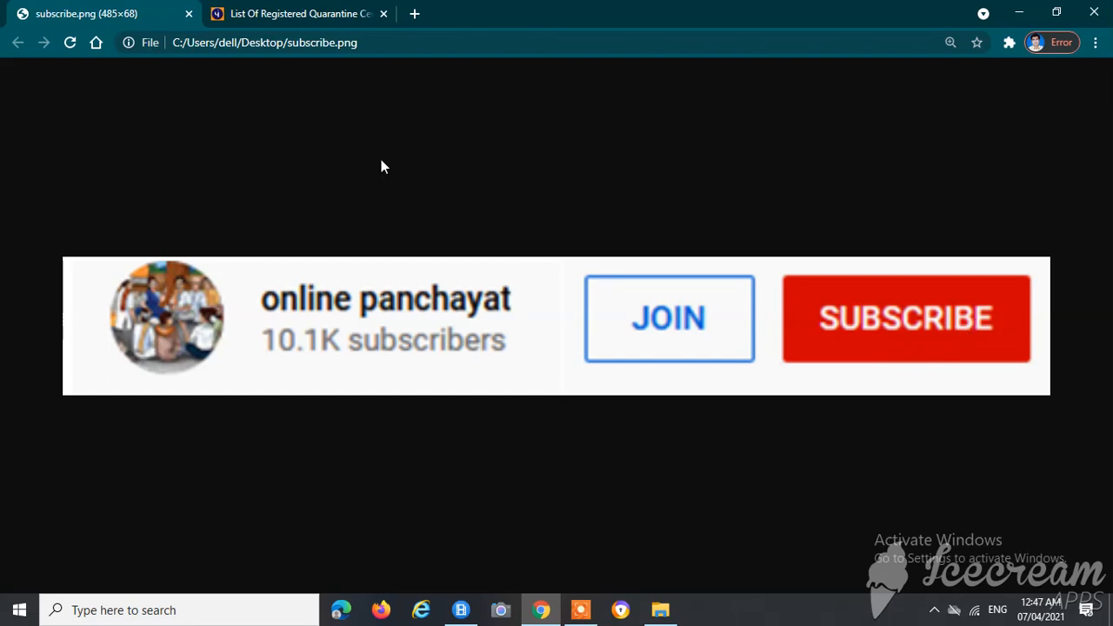
pyautogui.click(292, 14)
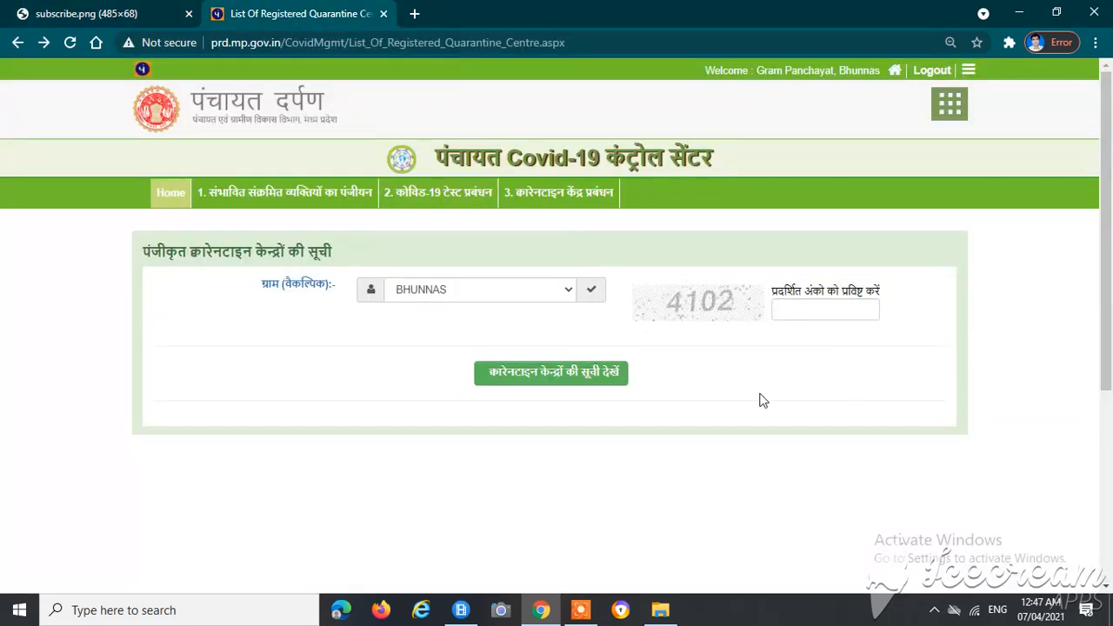